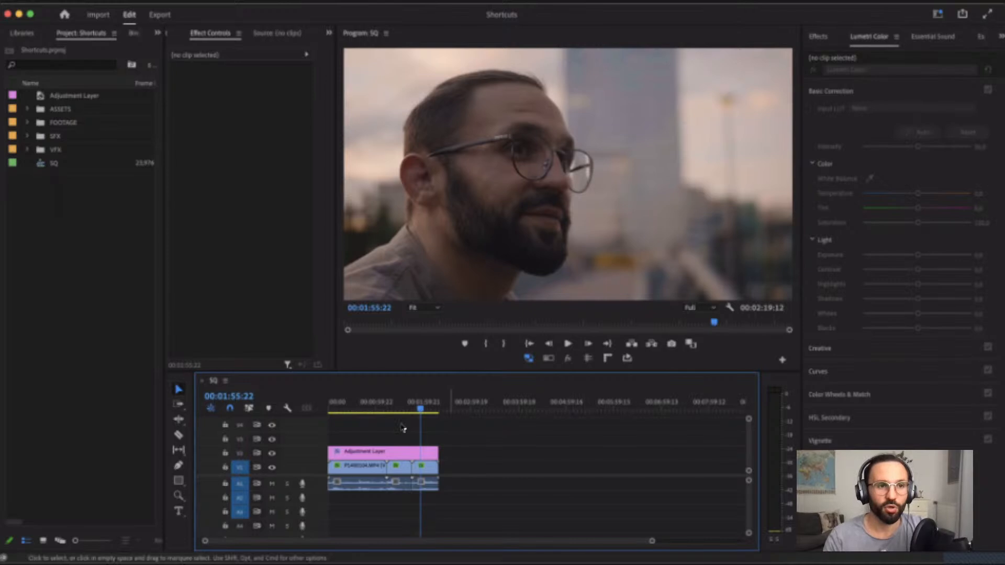
- Open the keyboard shortcuts editor, examine the commands assigned to the Insert key with each modifier, and close the editor
click(45, 1)
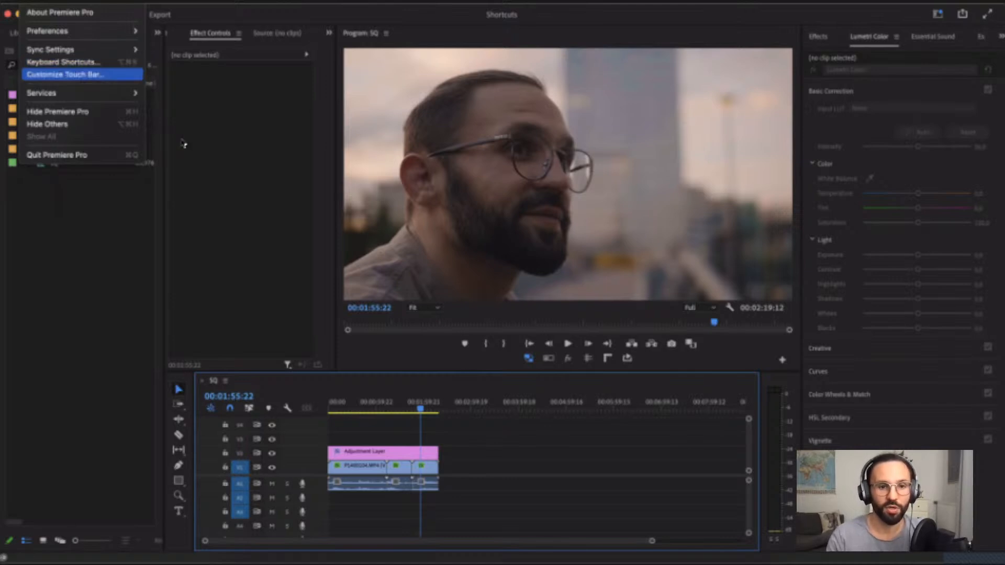
click(505, 462)
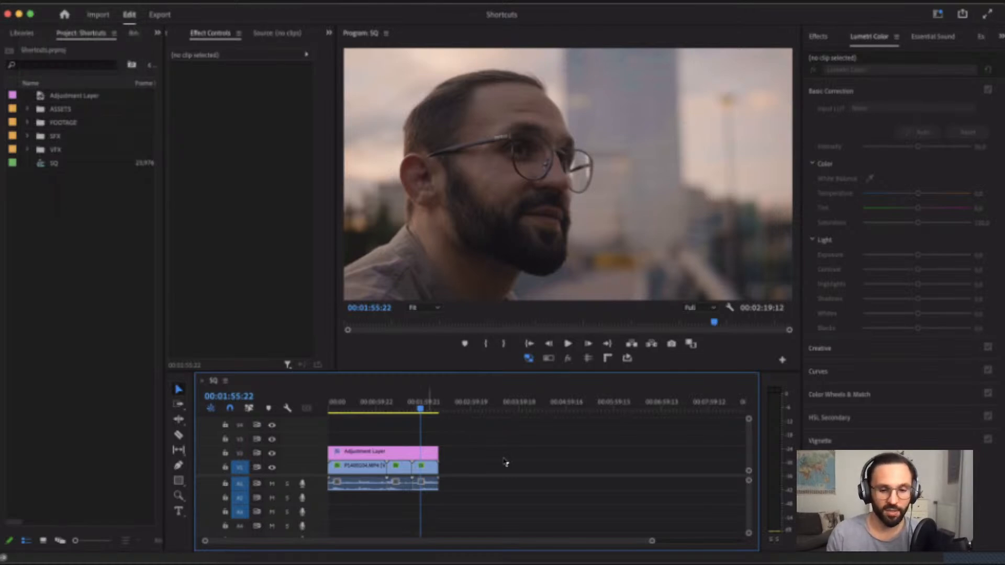
key(alt+super+k)
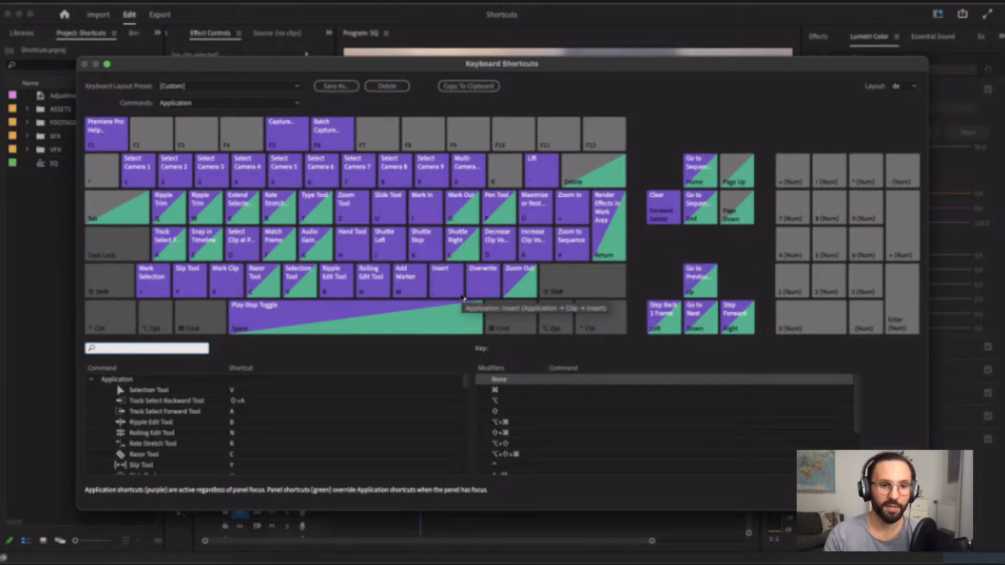
click(461, 293)
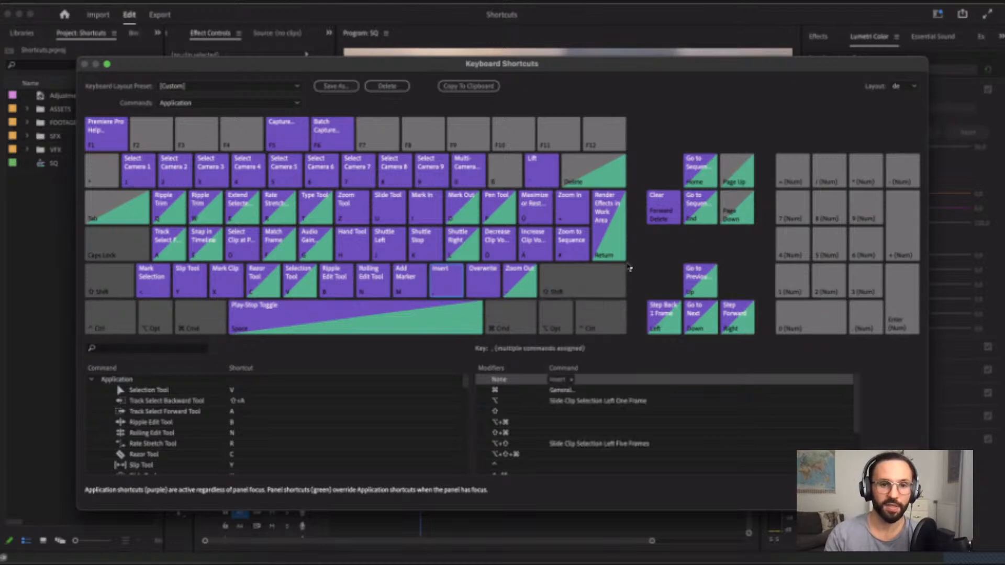
key(super)
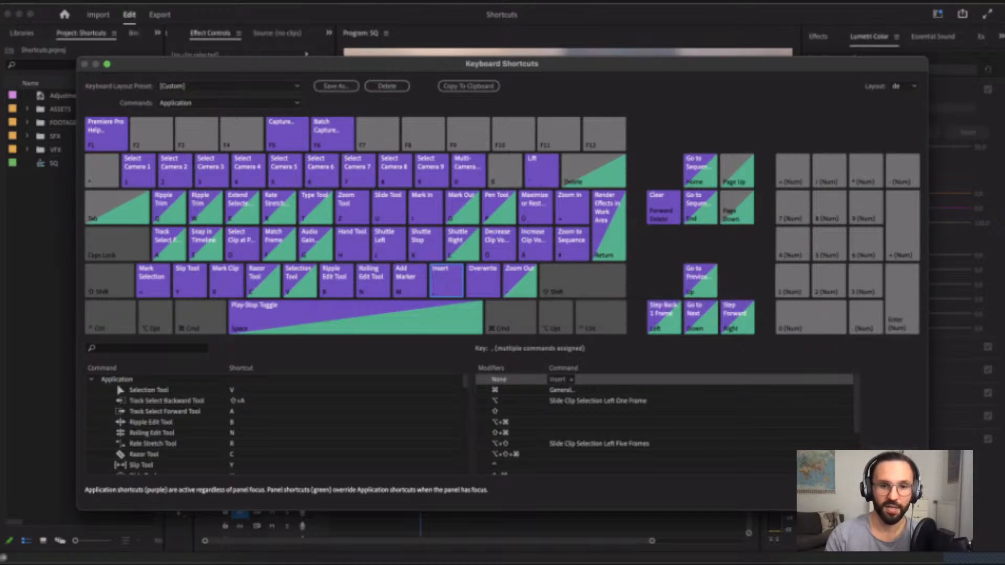
click(895, 491)
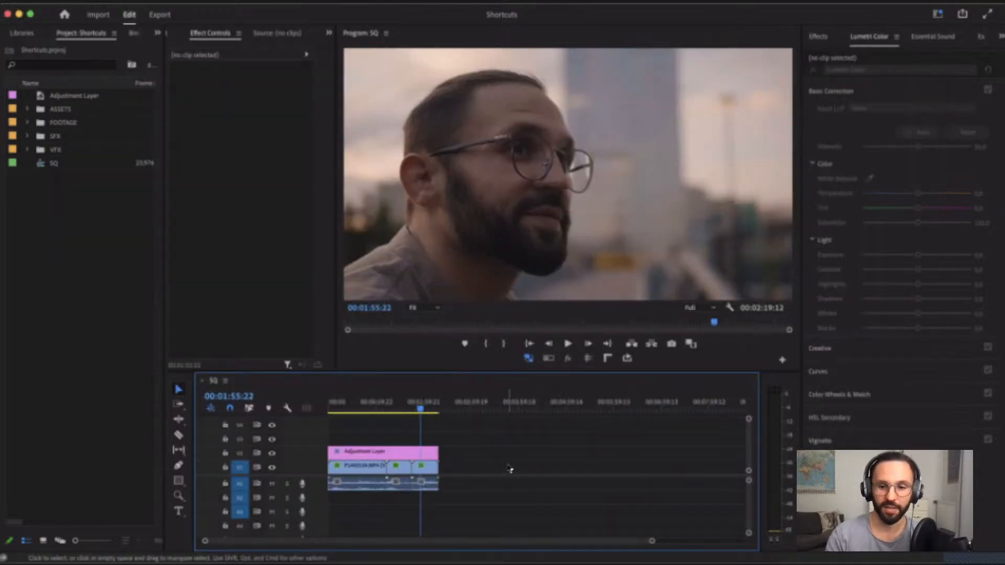
- Try a Razor cut on the third video clip at the playhead, undo it, and return to the Selection tool
key(=)
key(minus)
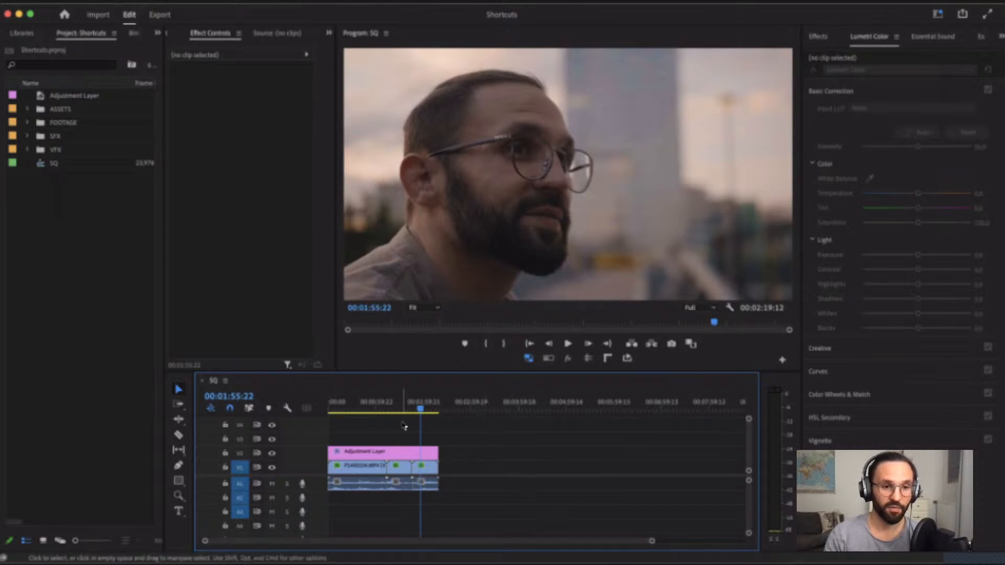
key(equal)
key(equal)
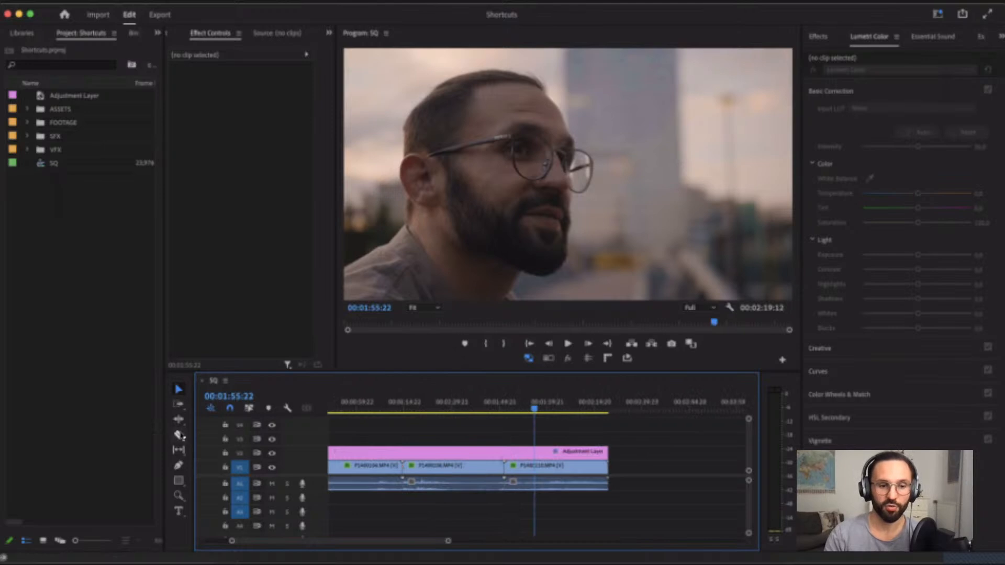
key(c)
click(535, 471)
key(super+z)
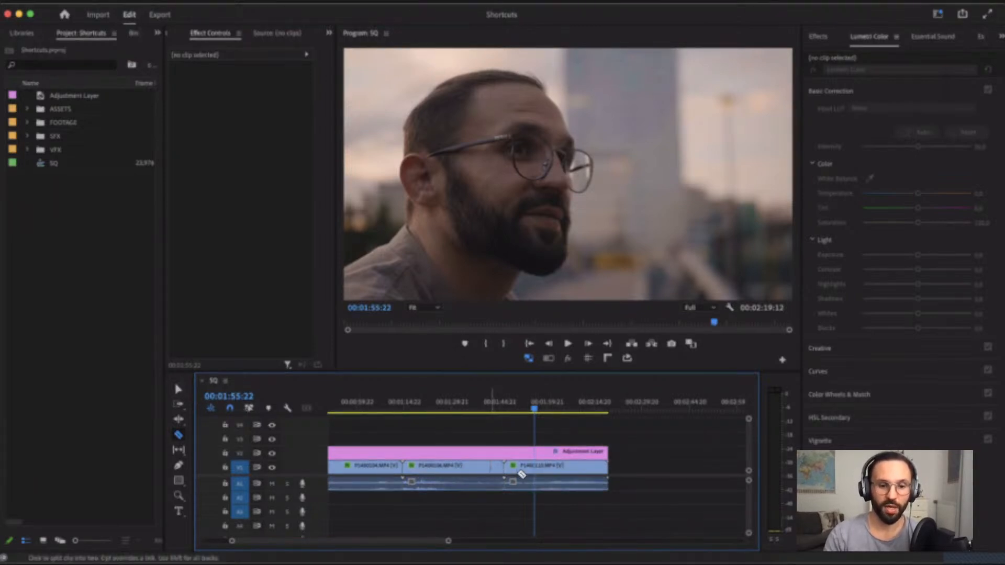
key(v)
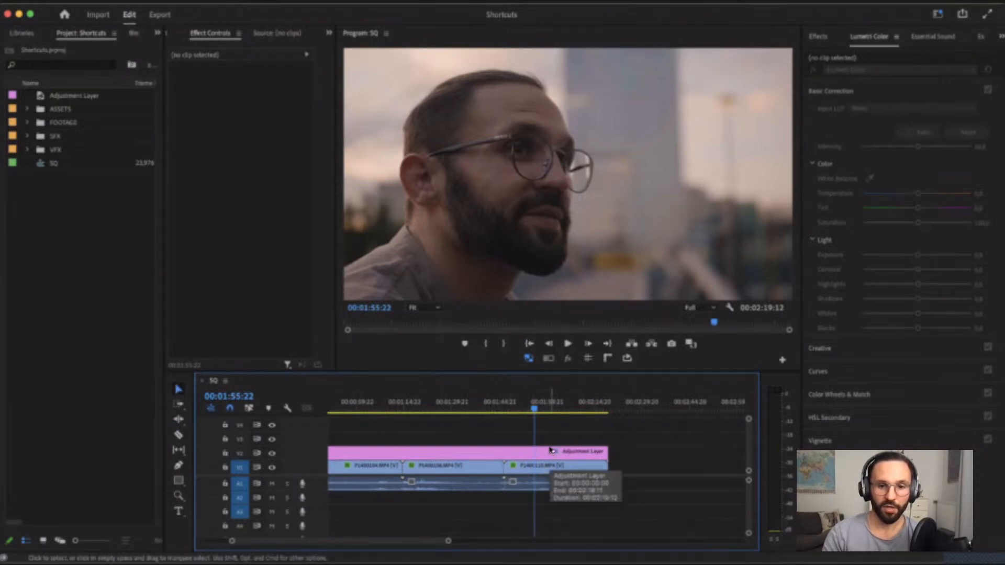
- Zoom the timeline out and in, and use the Zoom tool near the playhead to zoom in and back out one level
key(minus)
key(minus)
key(equal)
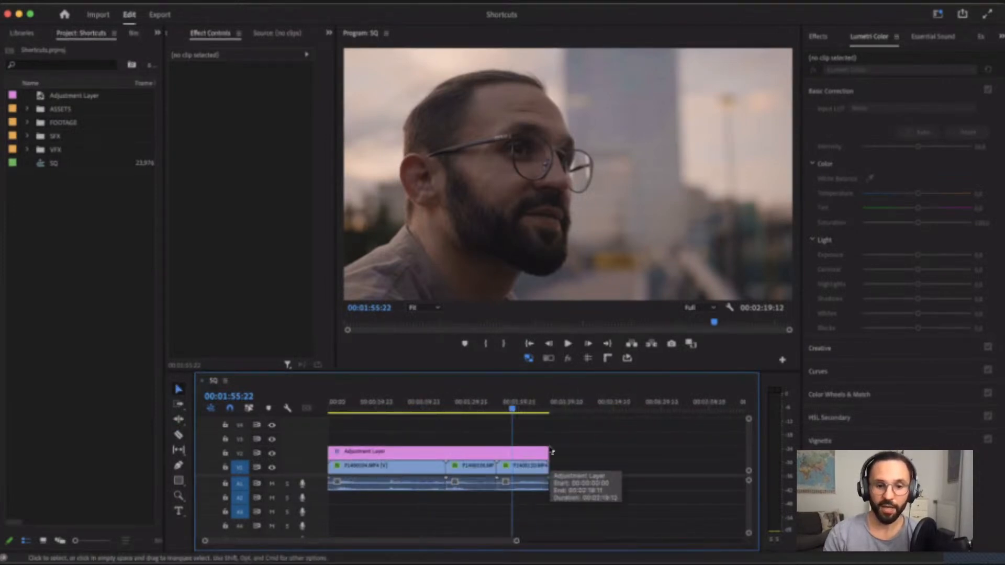
key(z)
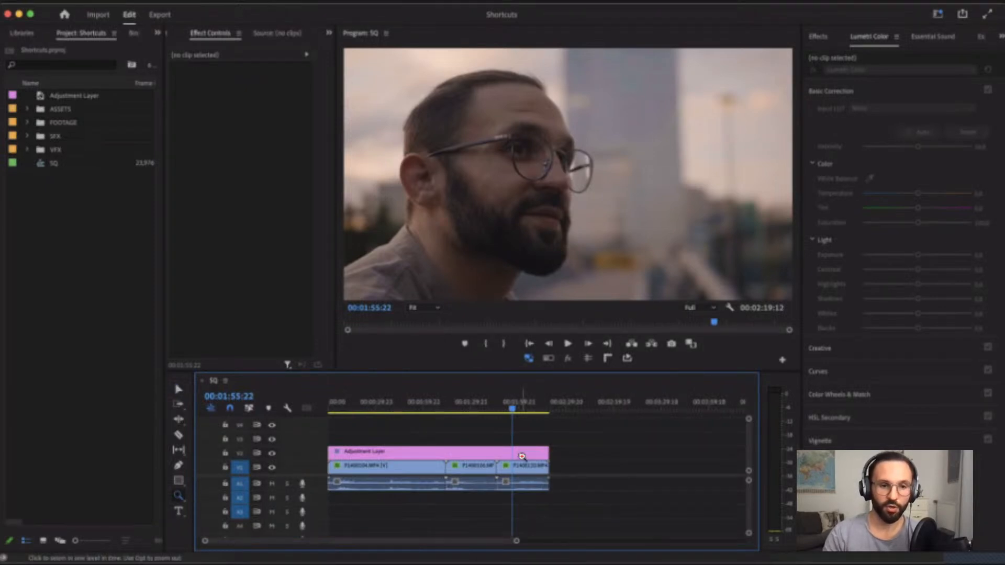
click(521, 455)
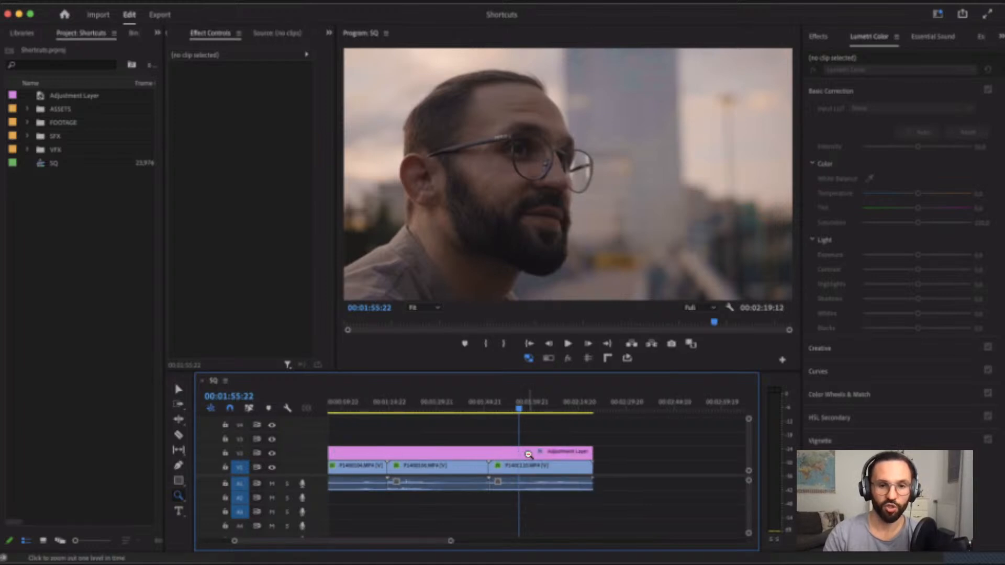
alt+click(527, 454)
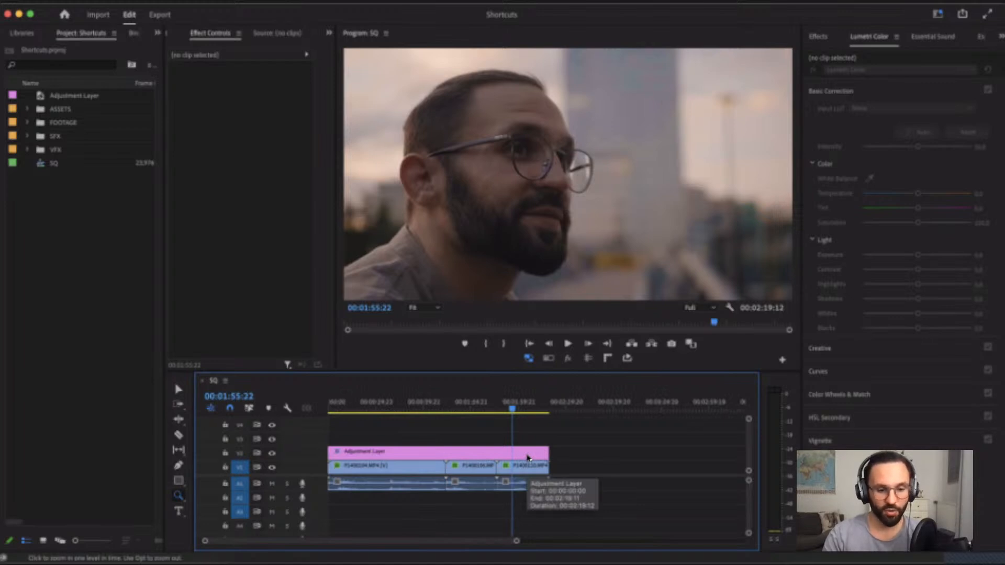
- Reopen the keyboard shortcuts editor and examine the layouts for the Command, Shift, and Option+Command modifiers
key(super+alt+k)
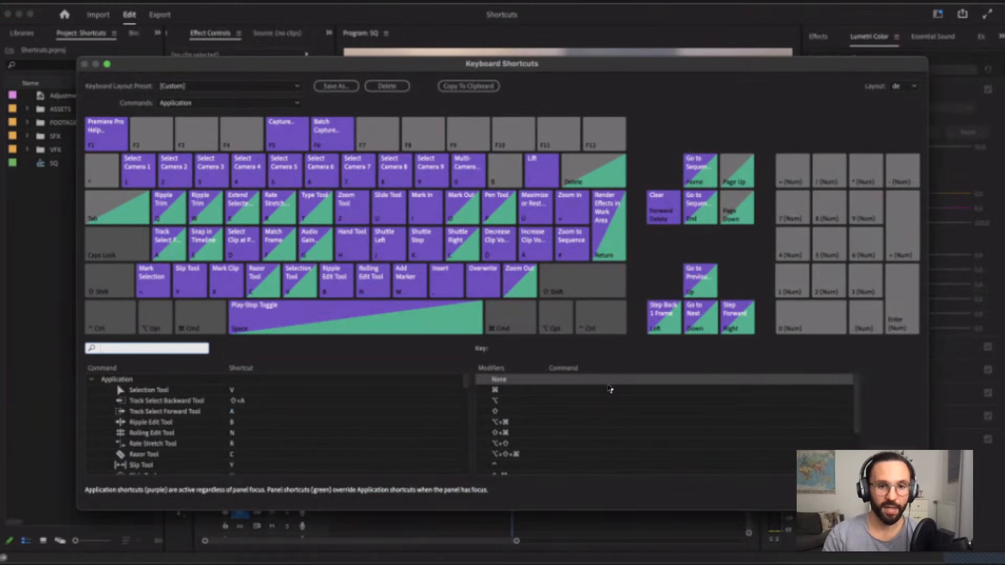
click(644, 260)
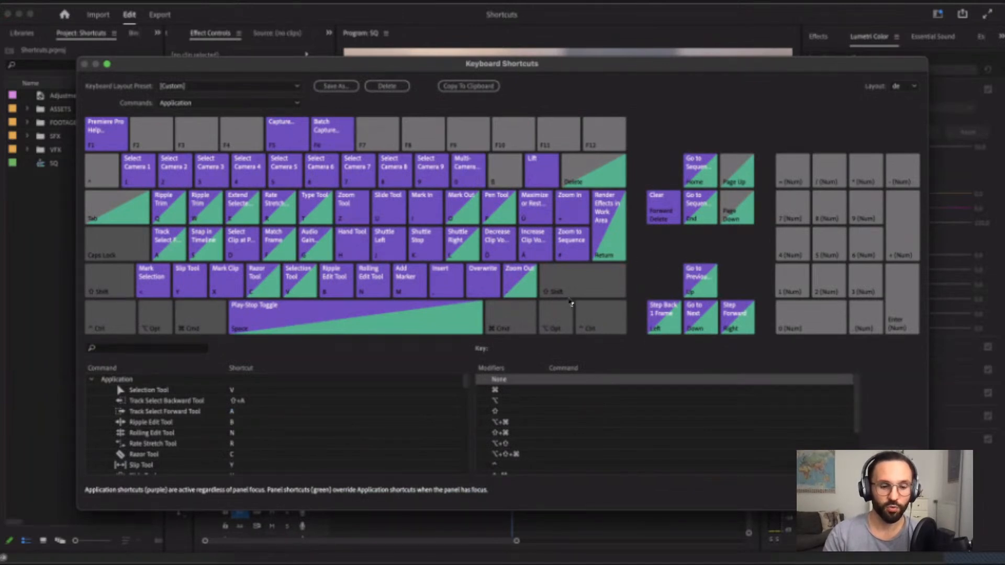
key(super)
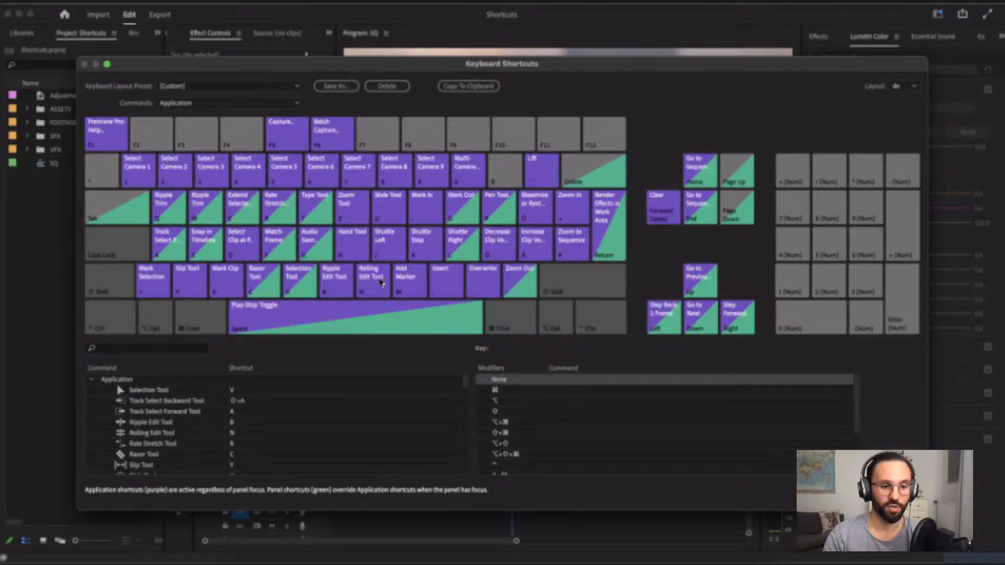
key(shift)
key(alt+super)
key(alt+super)
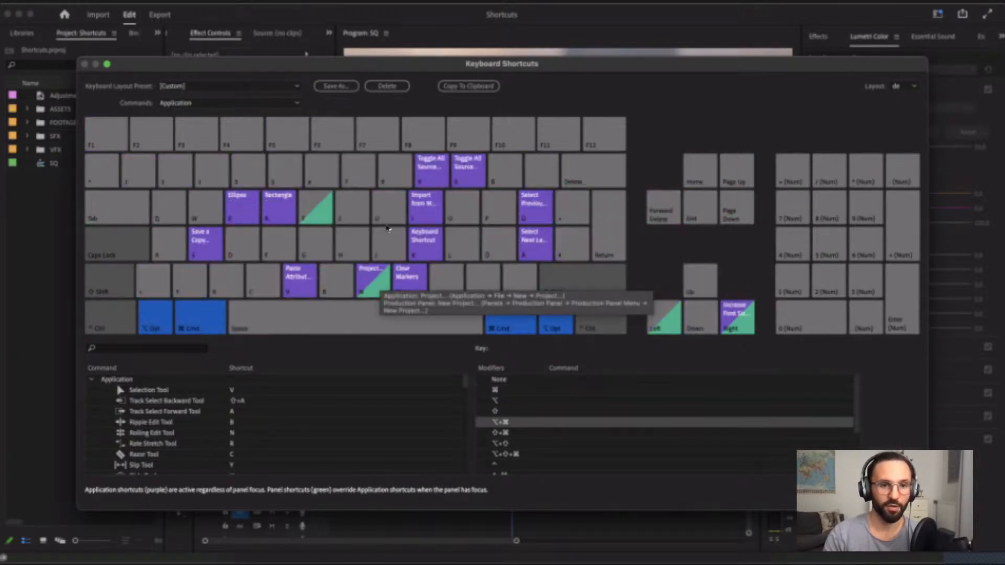
- Compare the shortcut layouts for the Shift, Option, and Option+Command modifiers with the unmodified layout
key(shift)
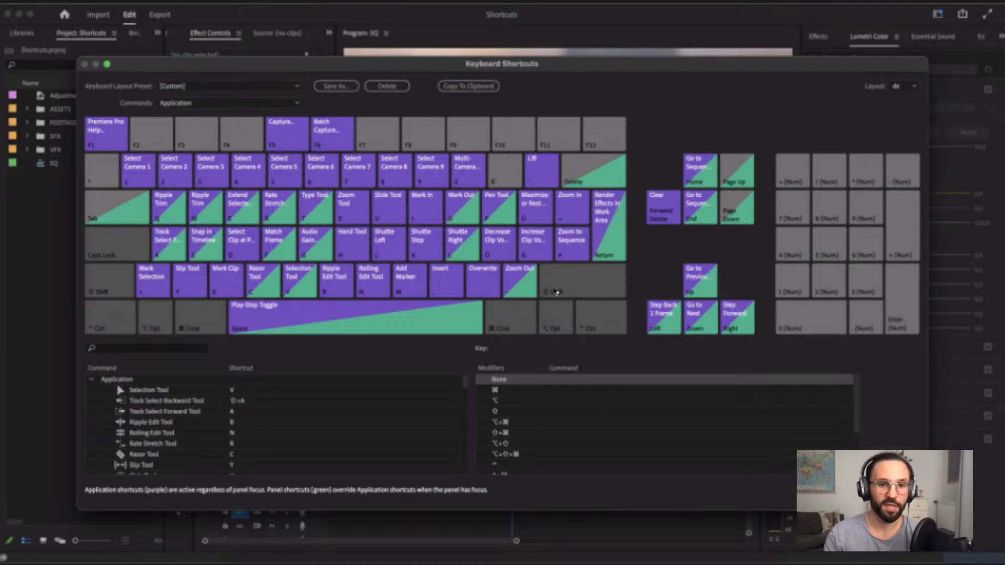
key(alt)
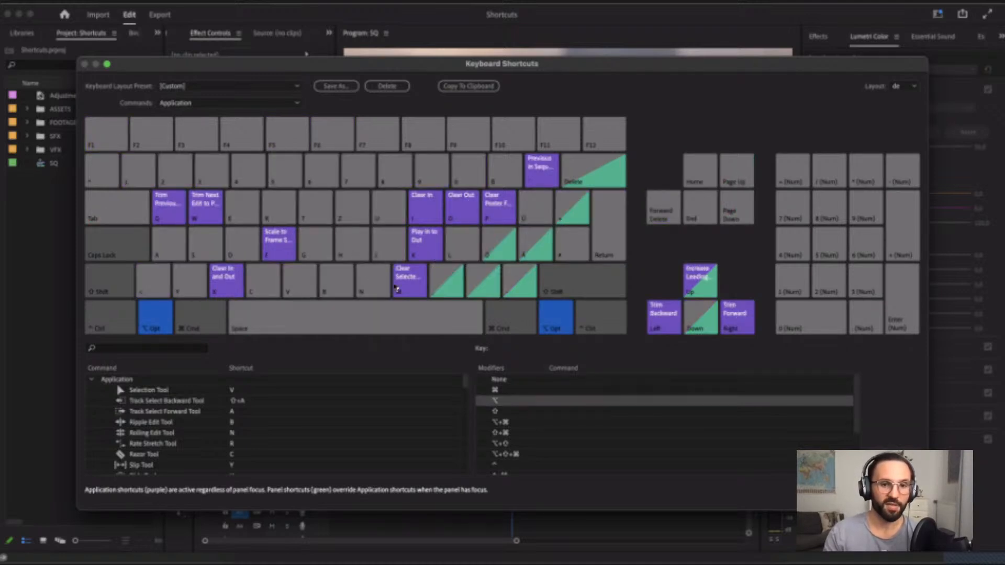
key(alt)
key(super+alt)
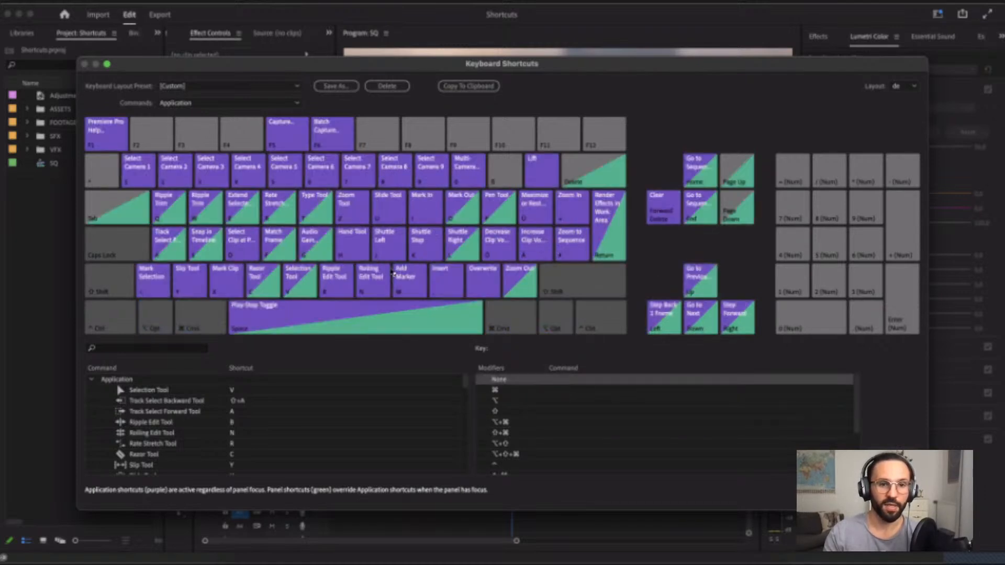
key(shift)
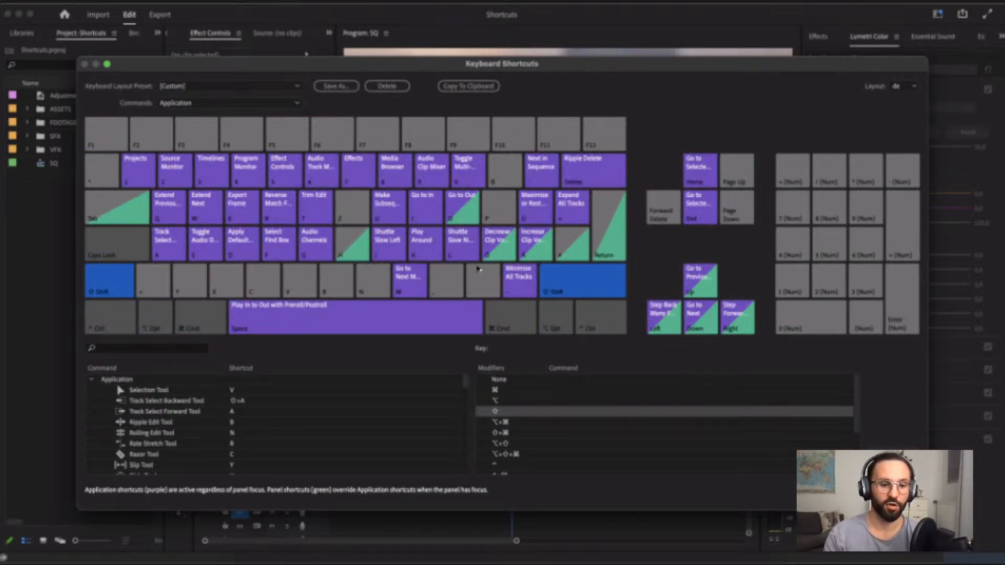
key(shift)
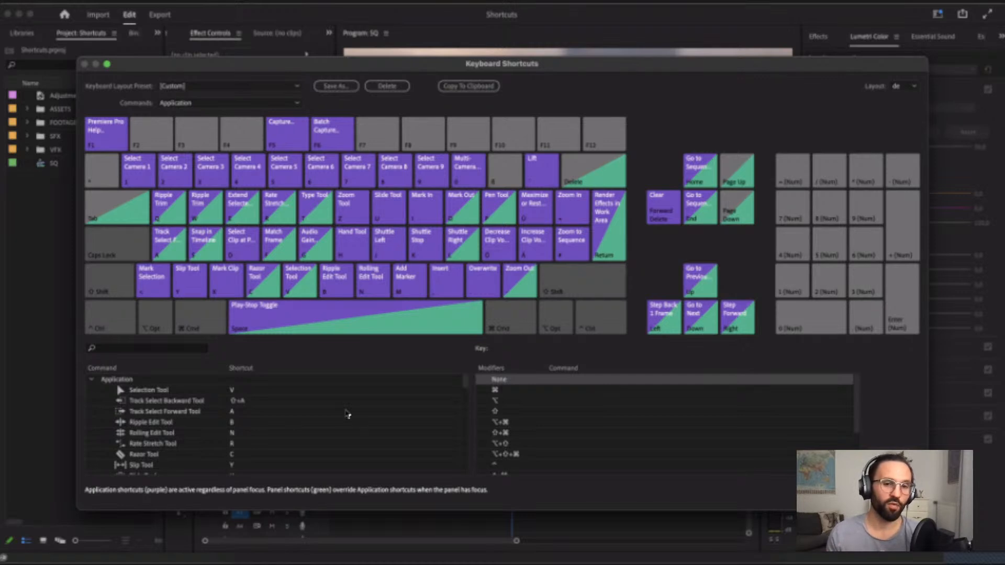
- Examine the shortcuts in the application command list, including the commands in the Premiere Pro category
scroll(363, 409, down, 5)
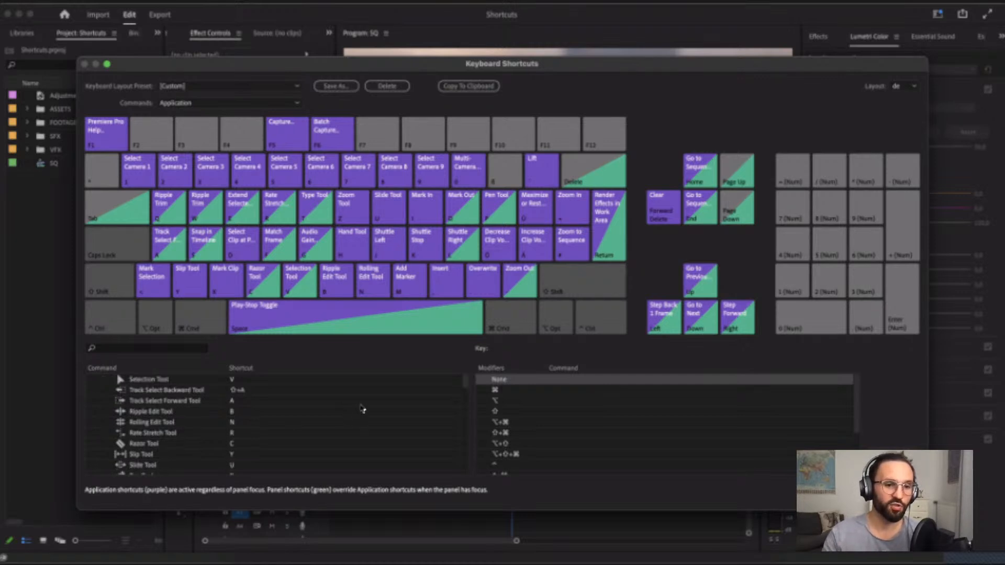
scroll(362, 408, down, 2)
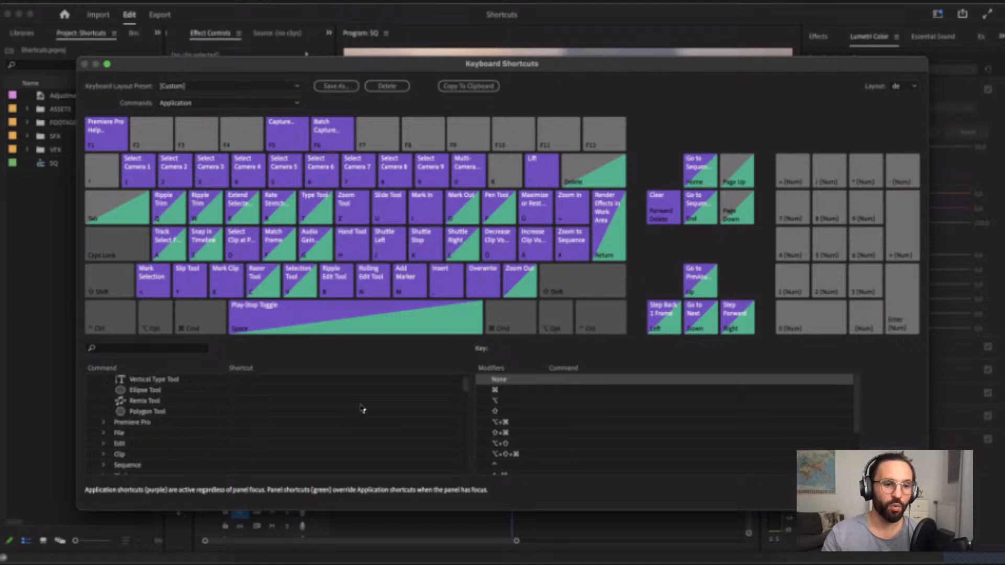
scroll(262, 457, down, 3)
scroll(262, 457, up, 10)
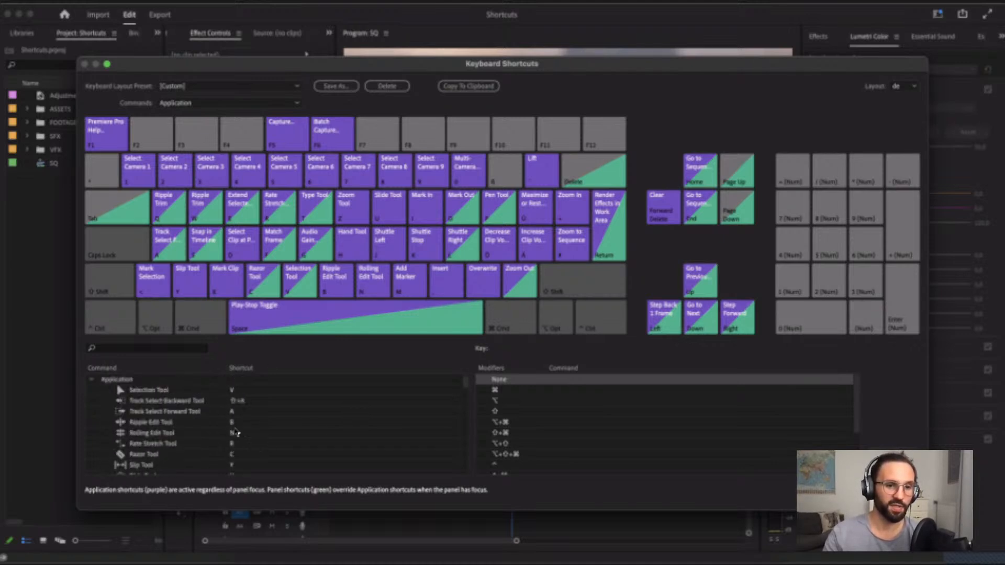
scroll(235, 432, down, 3)
scroll(236, 432, down, 1)
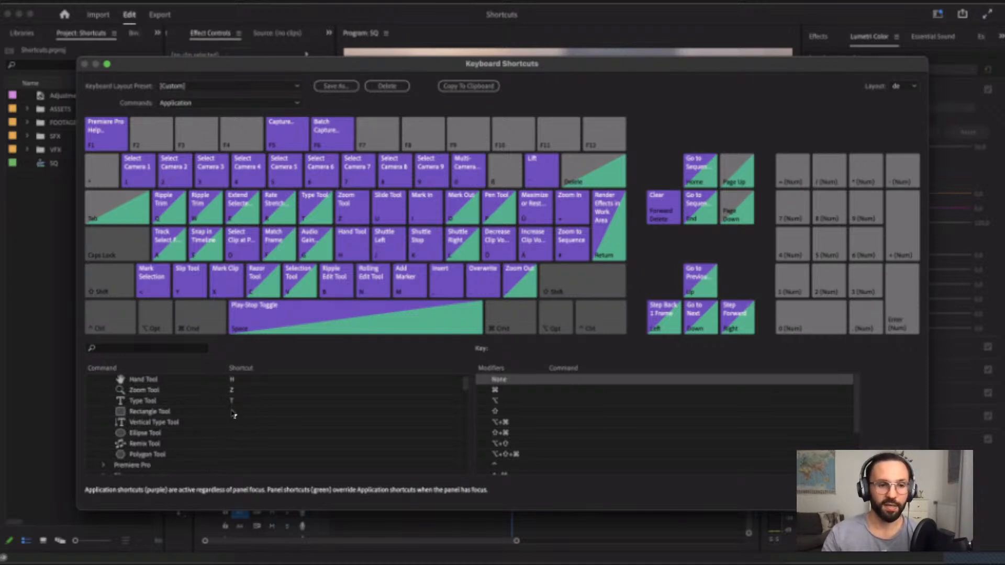
scroll(235, 416, down, 2)
scroll(237, 418, down, 1)
click(104, 382)
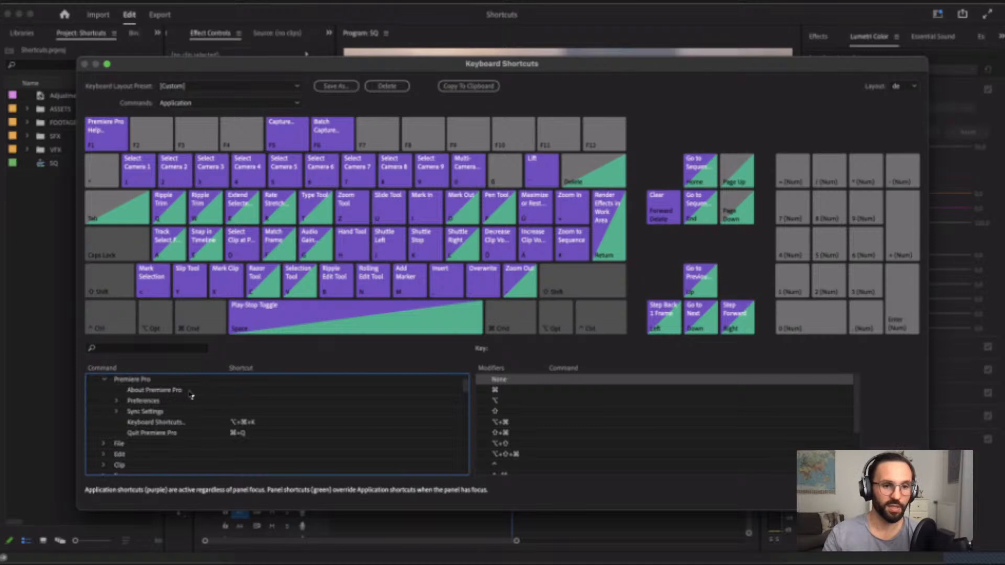
click(105, 383)
scroll(199, 396, down, 3)
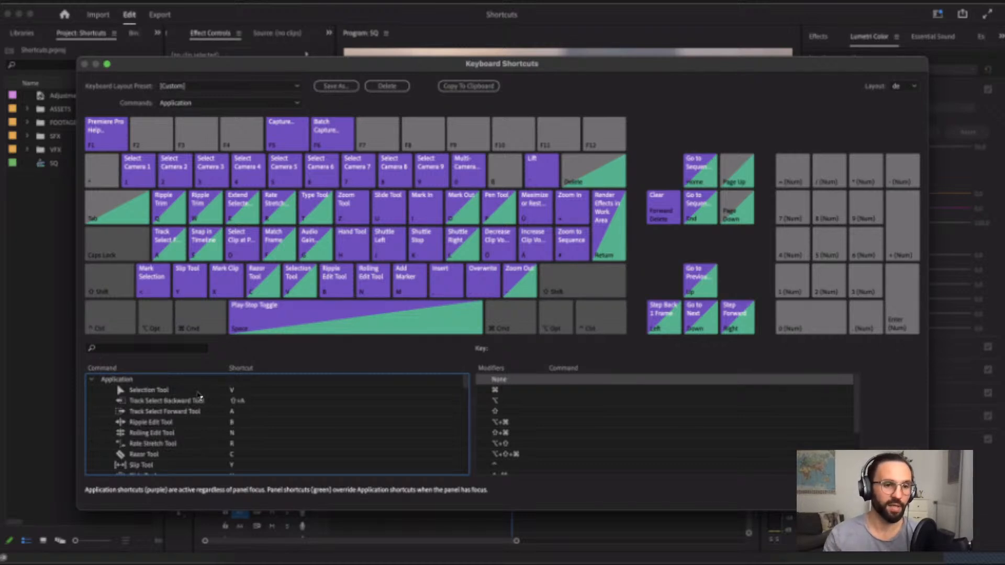
- Search the shortcut commands for "zoom" and review the matching commands across the application and its panels
click(132, 350)
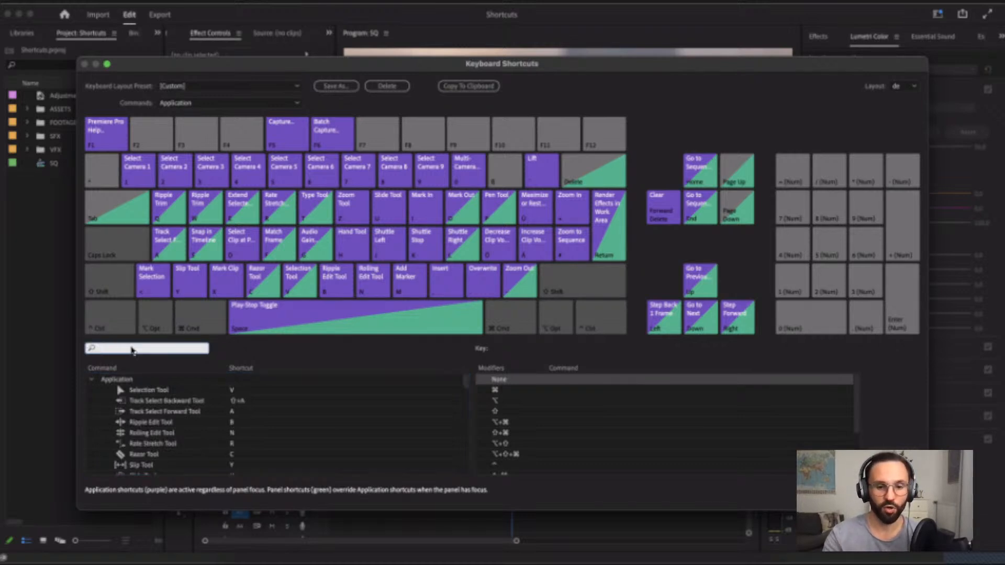
text(zoom)
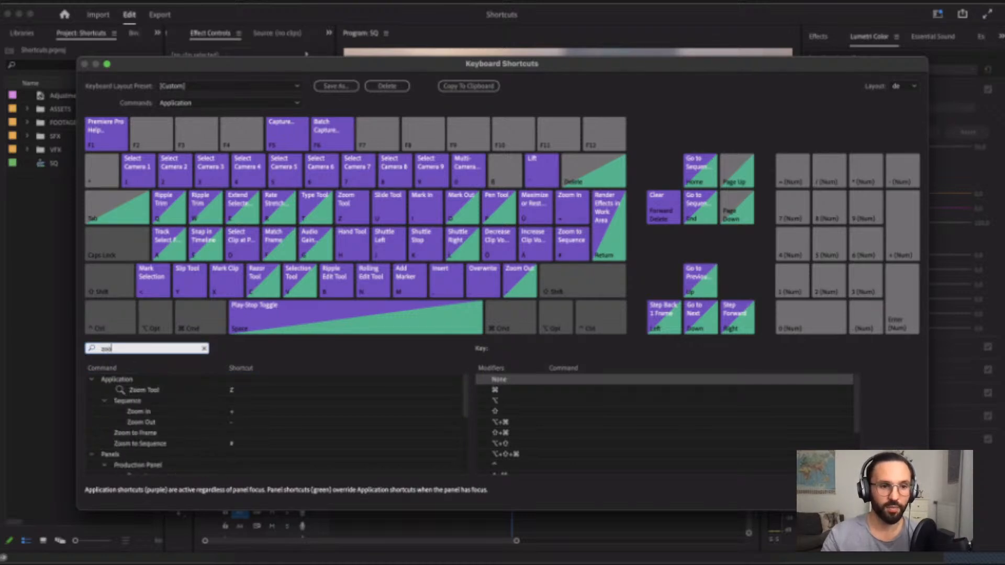
scroll(189, 420, down, 1)
scroll(189, 420, down, 3)
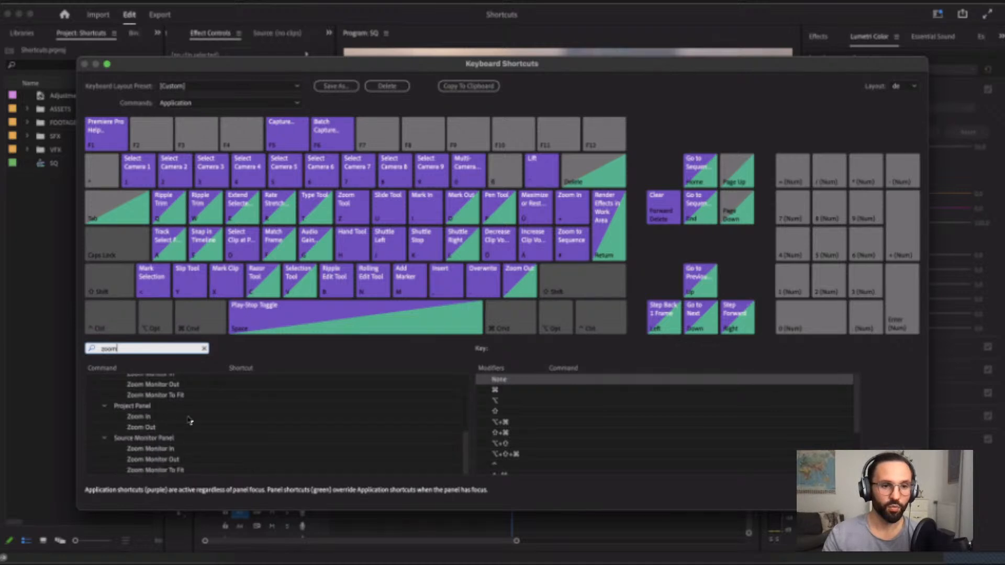
scroll(189, 420, up, 4)
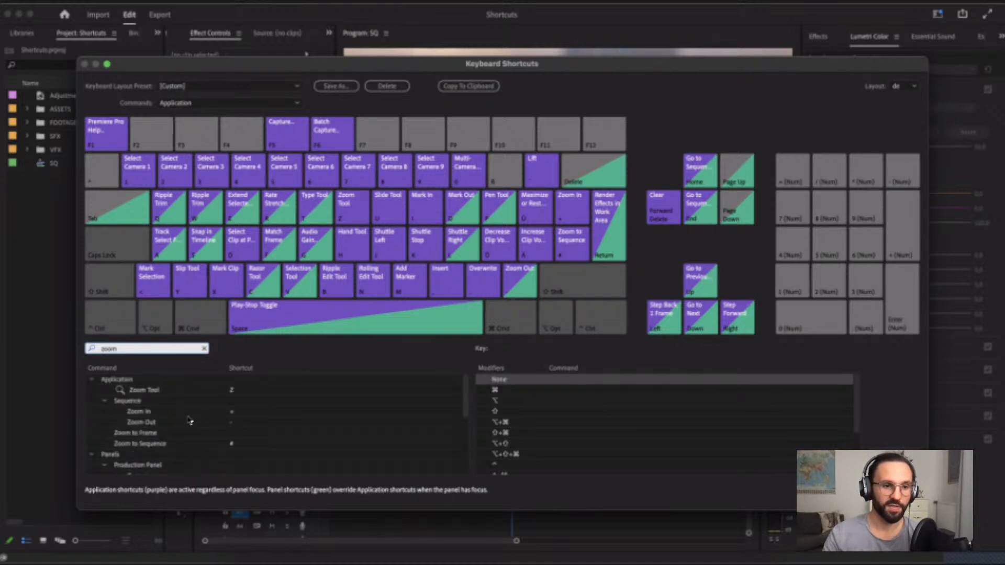
- Search the shortcut commands for "frame"
double_click(137, 350)
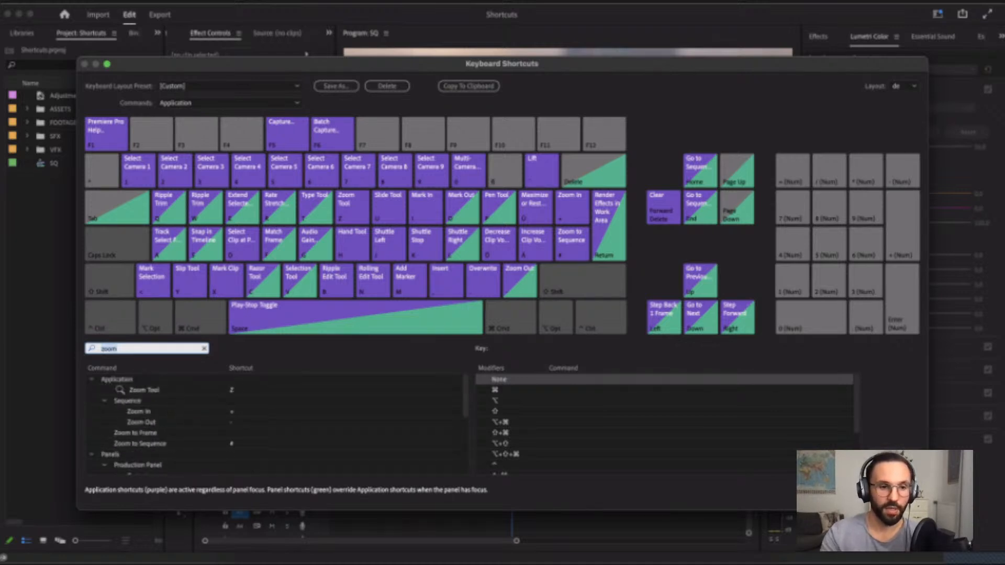
text(frame)
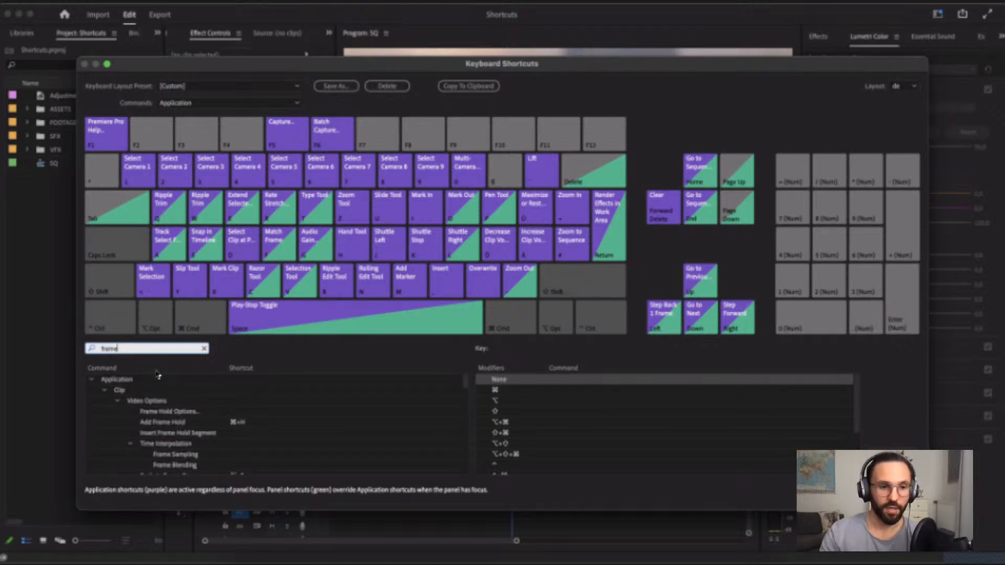
- Search the shortcut commands for "frames" and examine the commands for stepping one or many frames
scroll(186, 405, down, 3)
scroll(195, 408, down, 8)
scroll(193, 407, down, 3)
drag(132, 348, 52, 351)
text(frames)
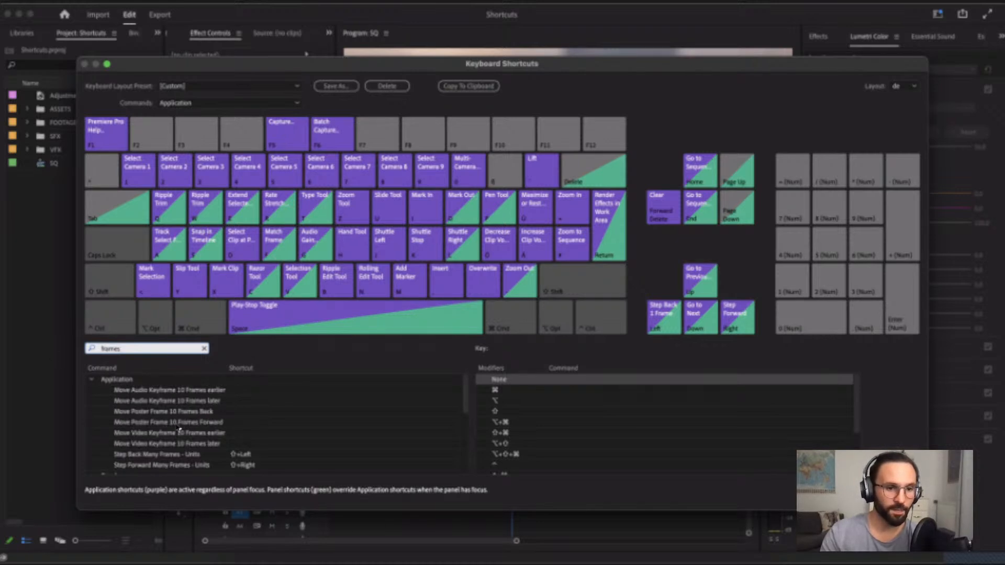
scroll(179, 429, down, 2)
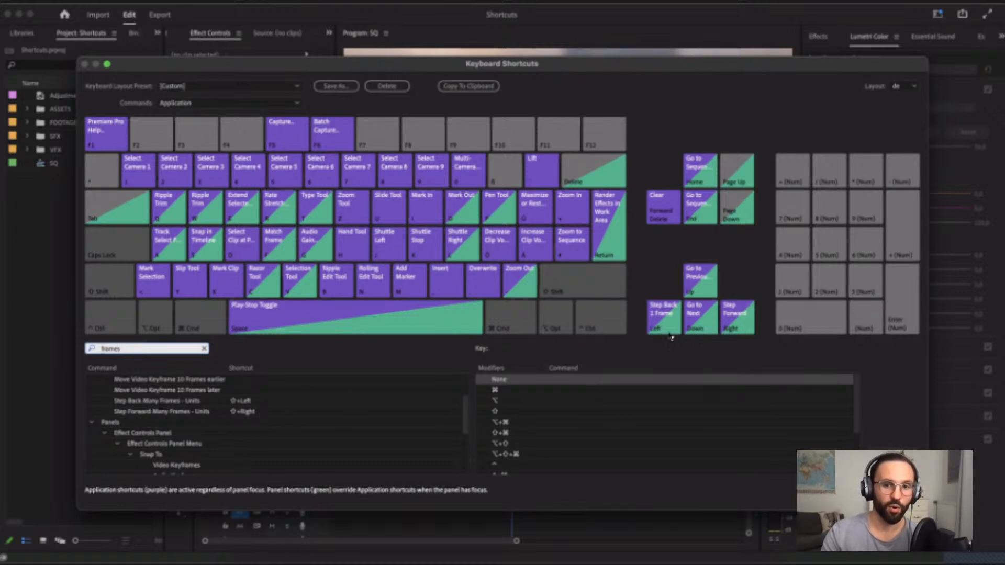
mouse_move(667, 318)
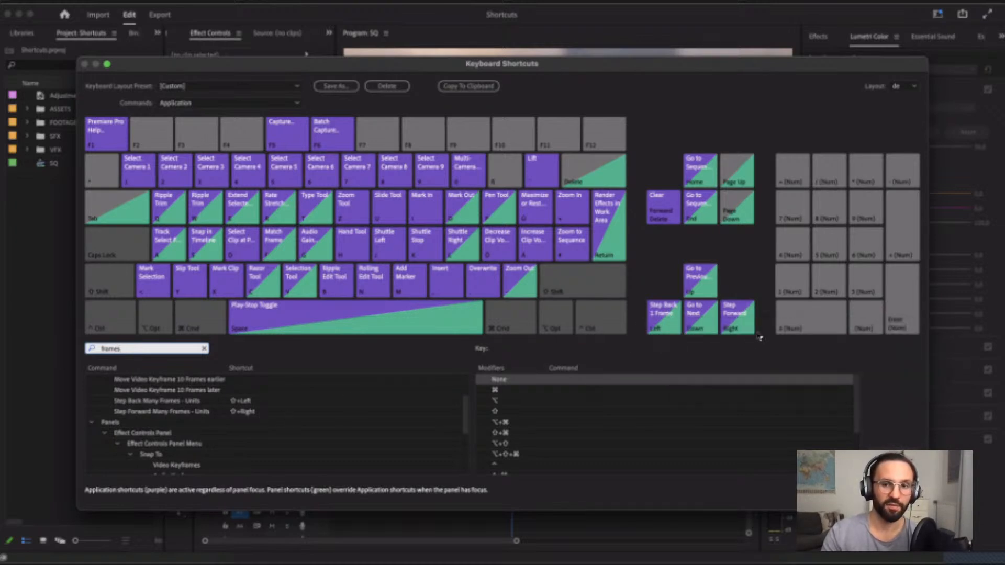
mouse_move(749, 333)
click(898, 495)
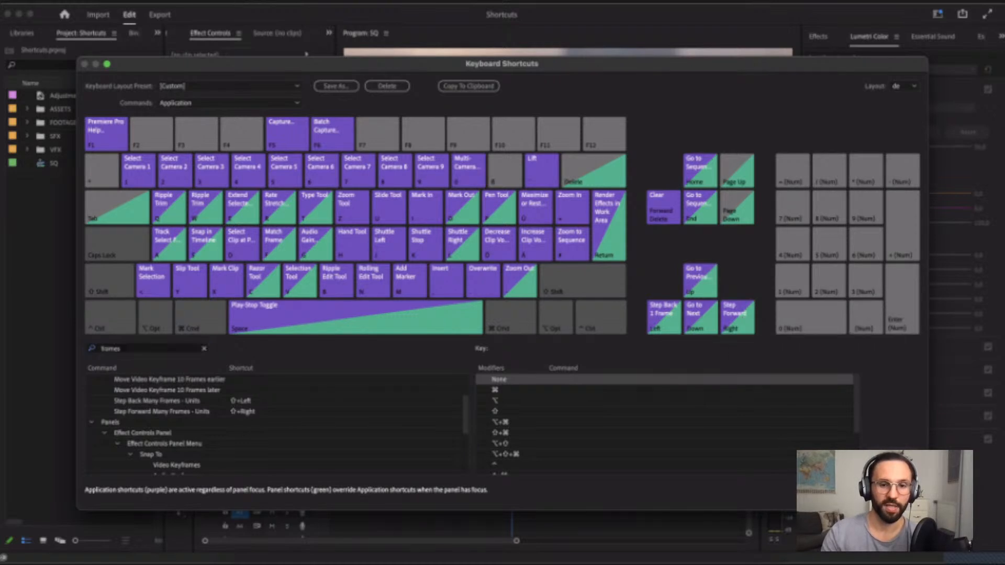
- Switch to the Selection tool and select the P1400110.MP4 video clip on track V1
click(593, 483)
click(593, 483)
click(593, 483)
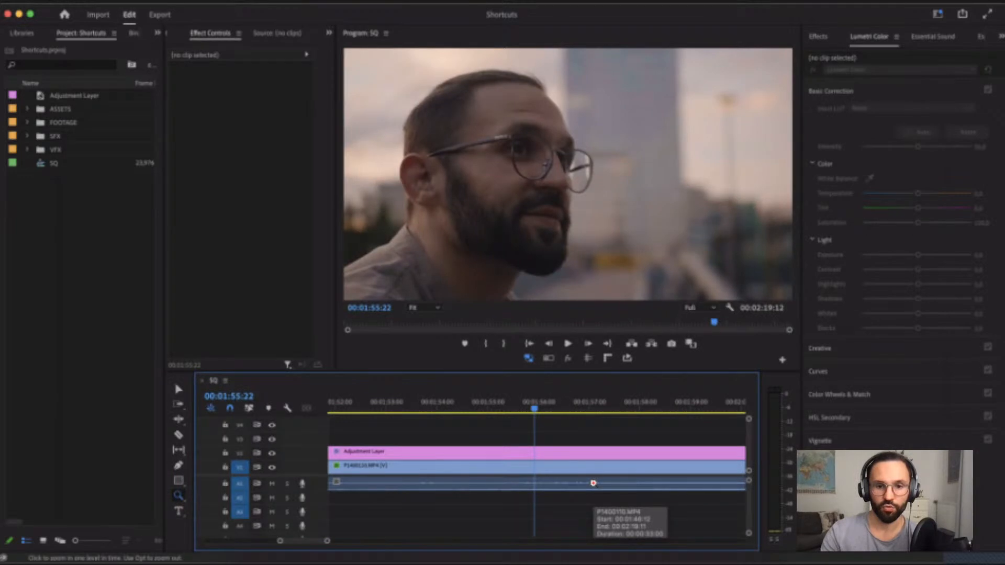
key(minus)
key(v)
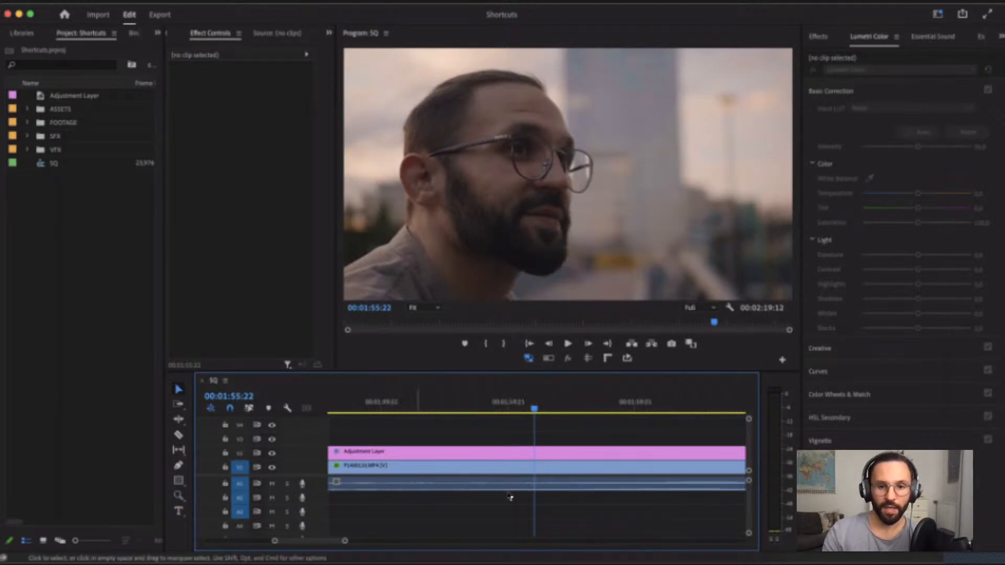
click(509, 493)
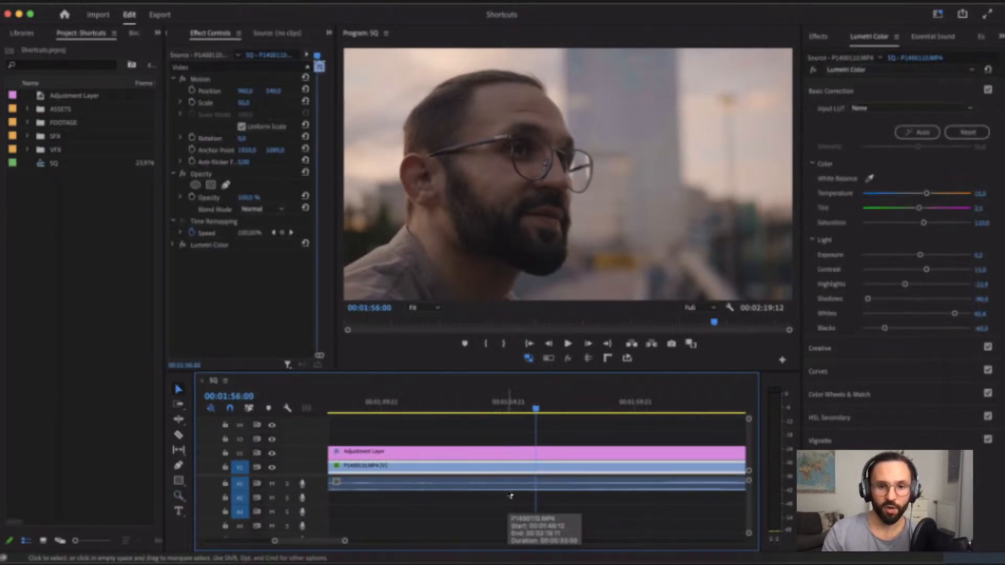
- Step the playhead backward and forward one frame at a time, finishing at 00:01:56:00
key(Left)
key(Left)
key(equal)
key(Left)
key(Left)
key(Right)
key(Right)
key(Right)
key(Right)
key(Right)
key(Right)
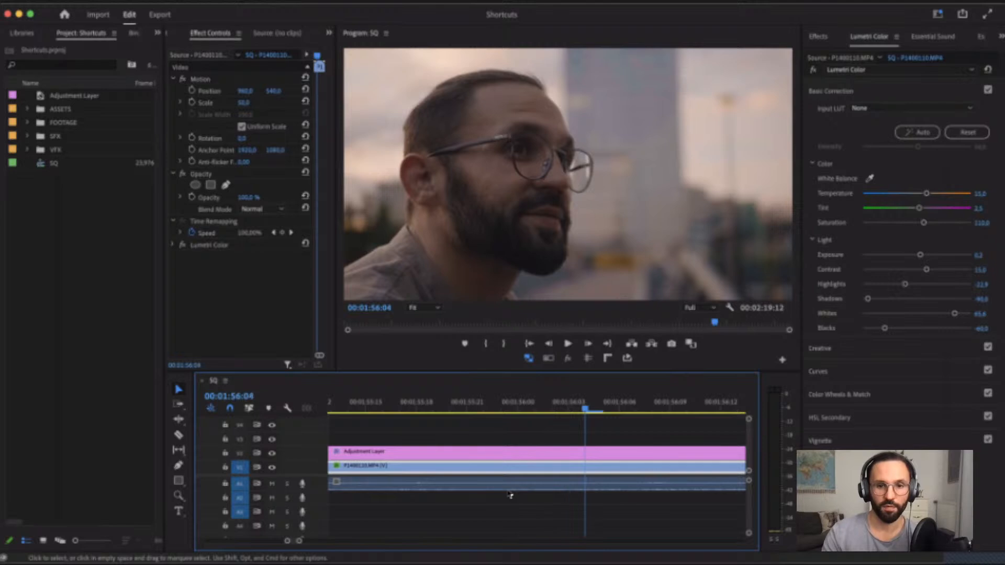
key(Left)
key(Left)
key(Left)
key(Left)
key(Left)
key(Left)
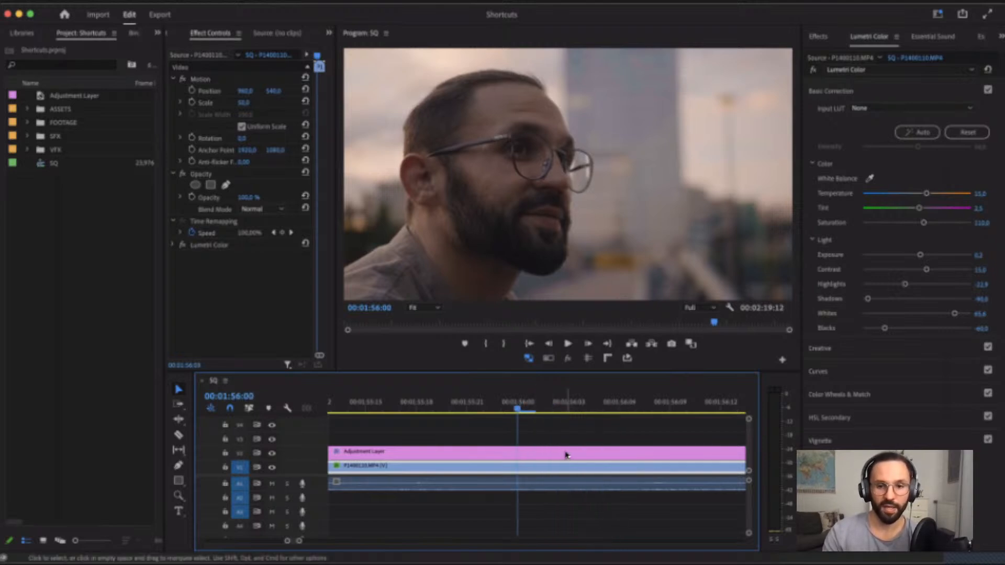
- Jump the playhead forward and backward from 00:01:56:00 in five-frame steps, returning to the same frame
key(shift+Right)
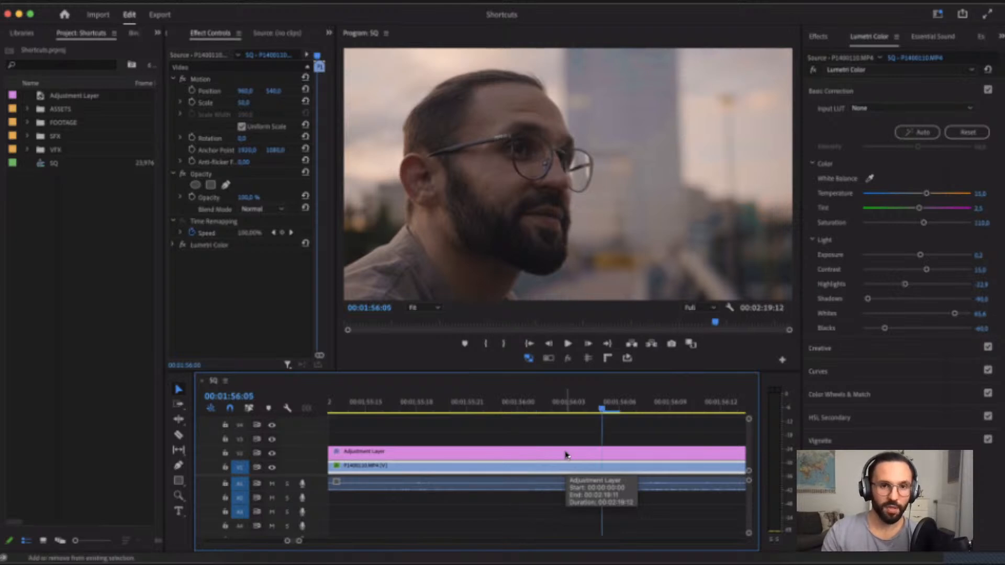
key(shift+Left)
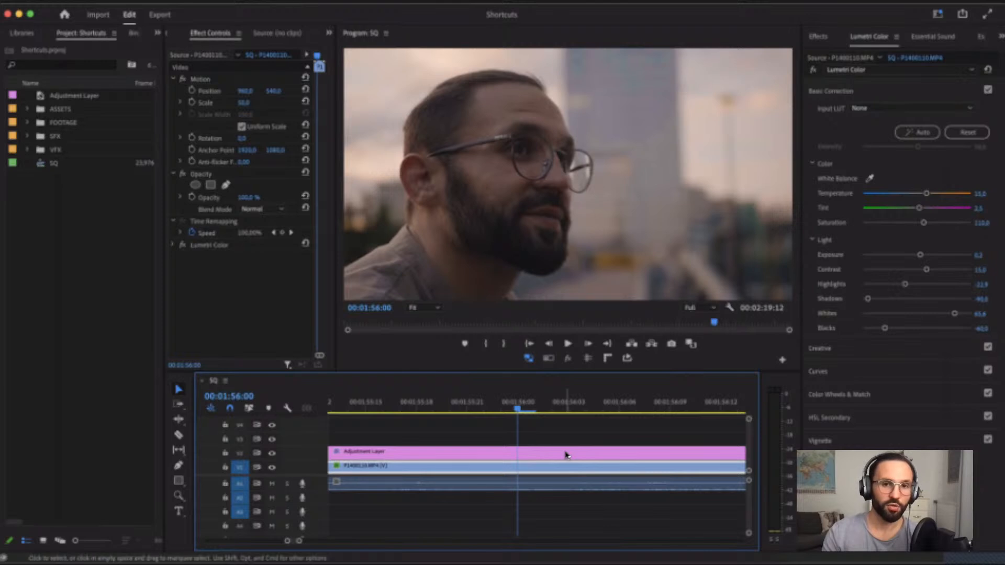
key(shift+Right)
key(shift+Right)
key(shift+Left)
key(shift+Left)
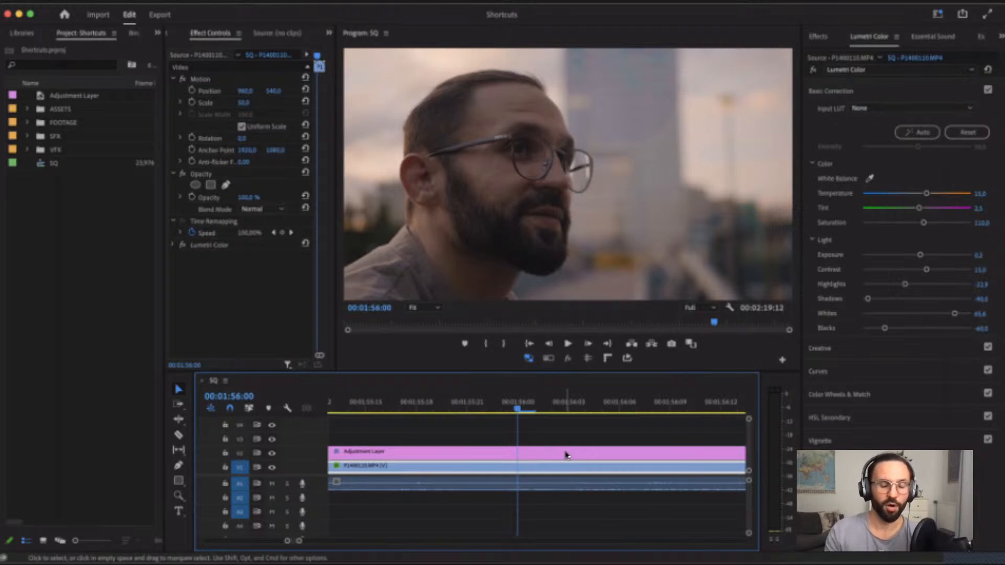
- Position the playhead at 00:01:56:06 using single-frame steps and five-frame jumps
key(Right)
key(Right)
key(Right)
key(Right)
key(Right)
key(Right)
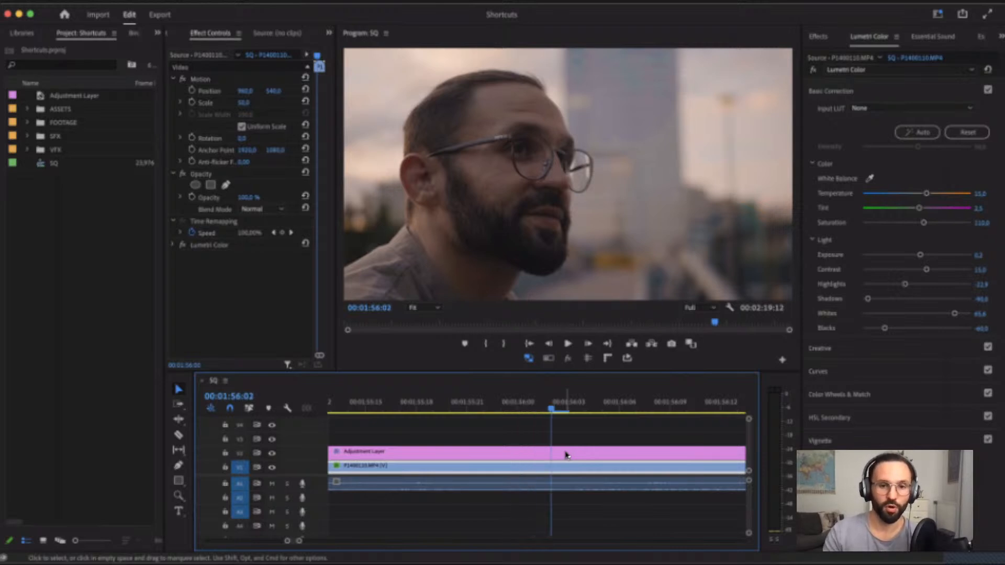
key(shift+Right)
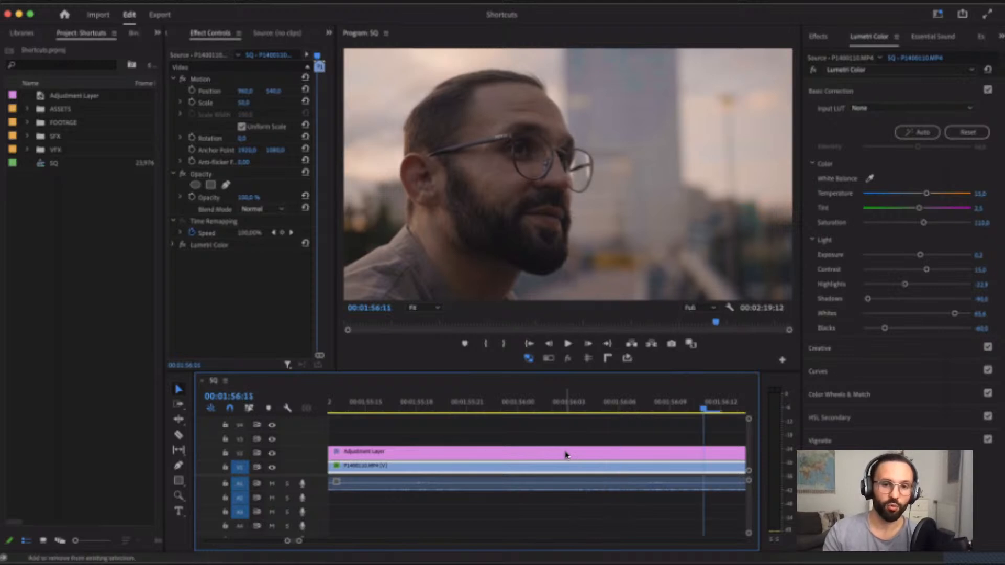
key(shift+Left)
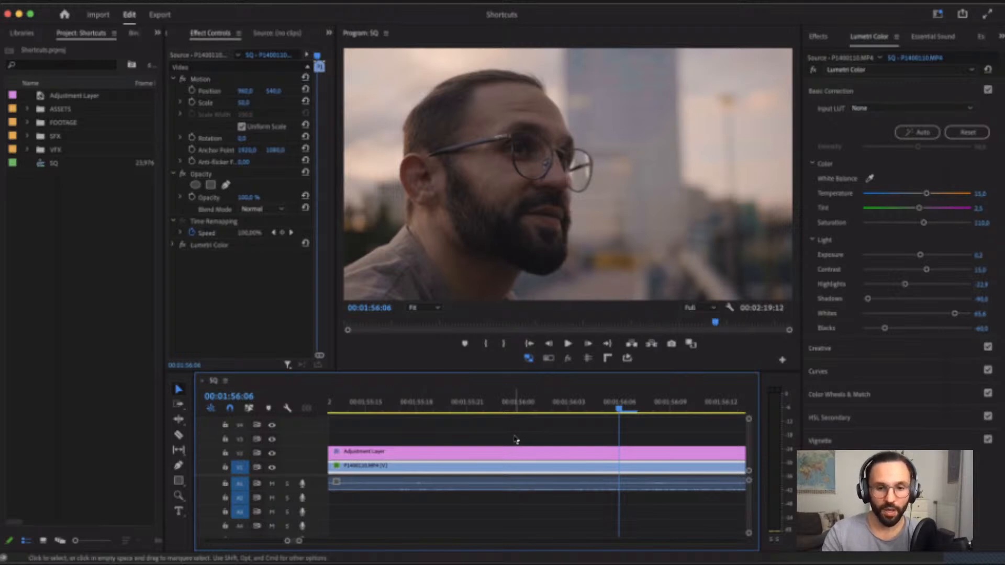
key(minus)
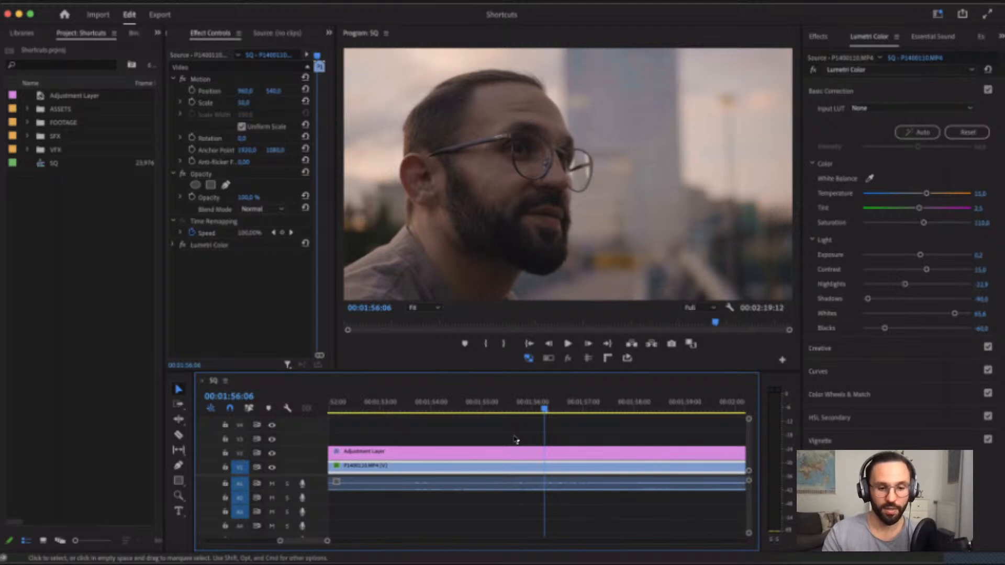
- Reopen the keyboard shortcuts editor, search the commands for "edit", review the matches, and clear the search
key(alt+super+k)
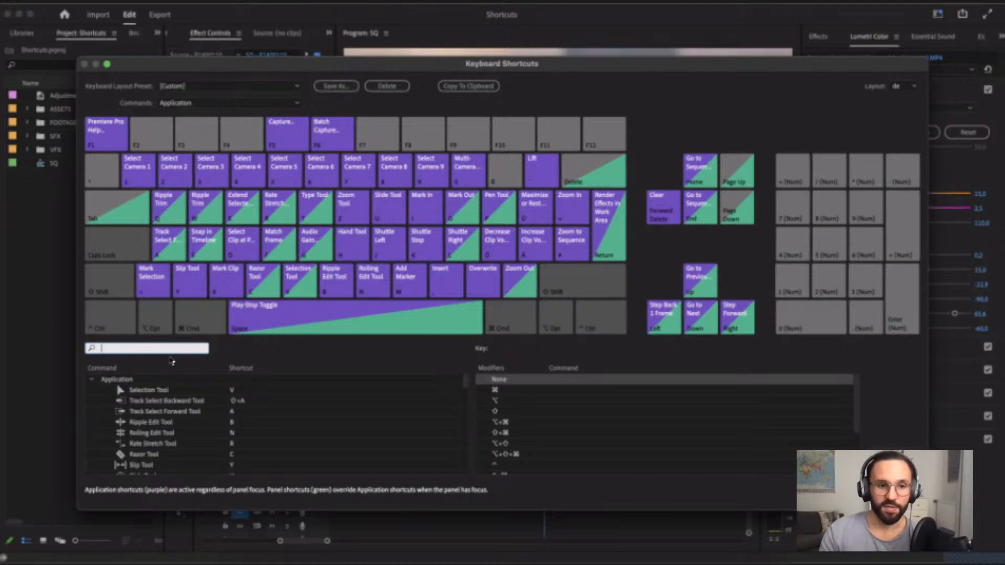
scroll(241, 401, down, 4)
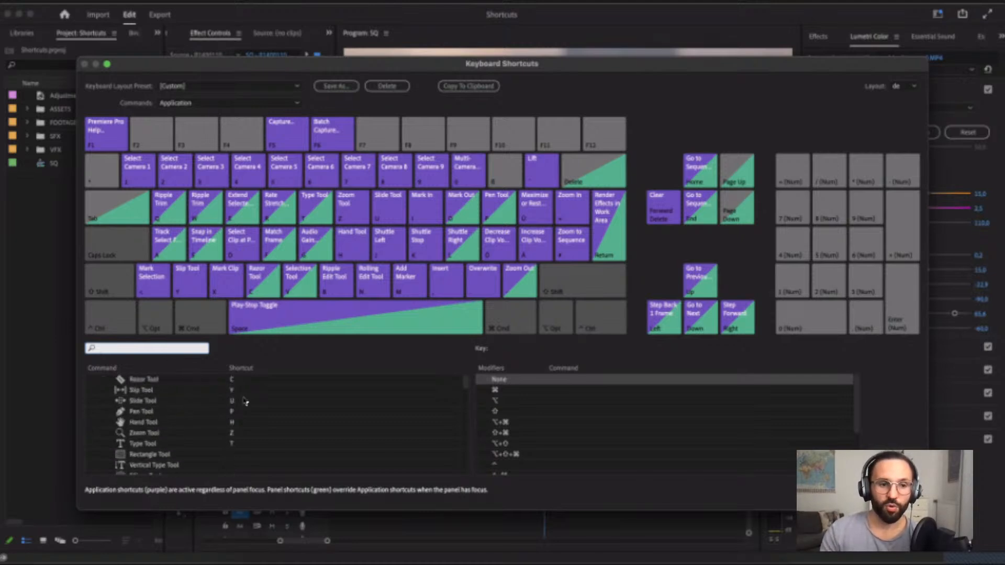
scroll(221, 411, up, 2)
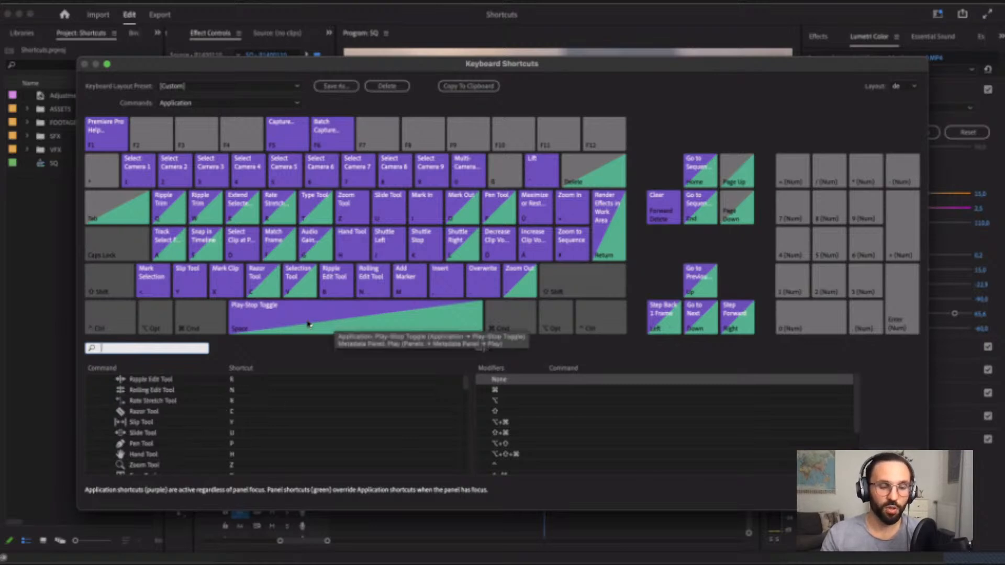
text(edit)
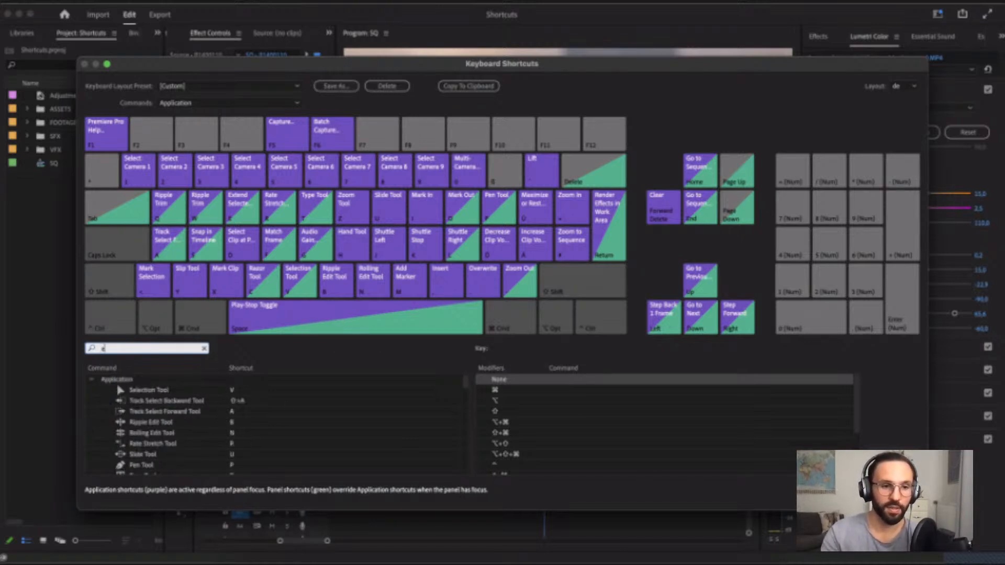
scroll(246, 404, down, 6)
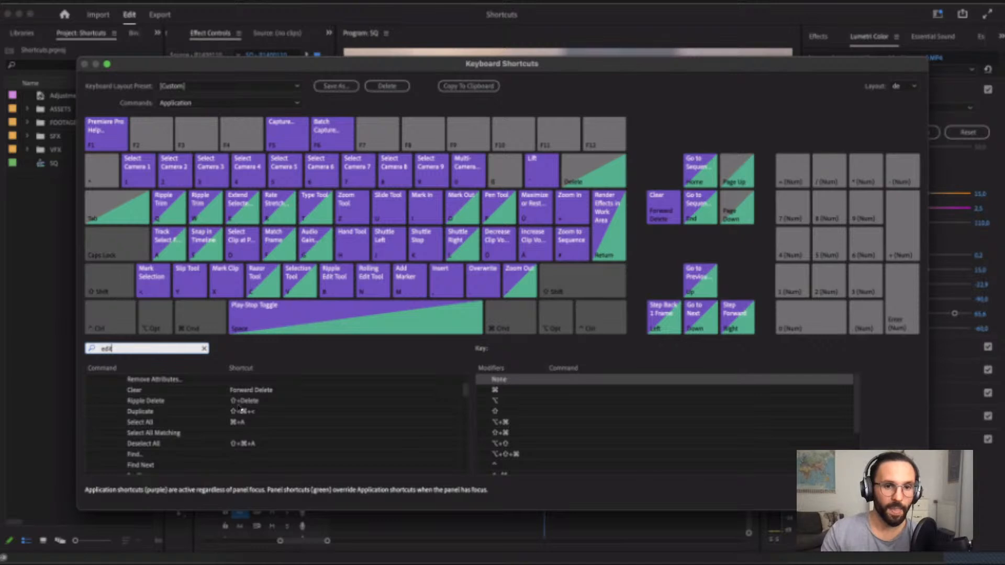
scroll(240, 409, down, 3)
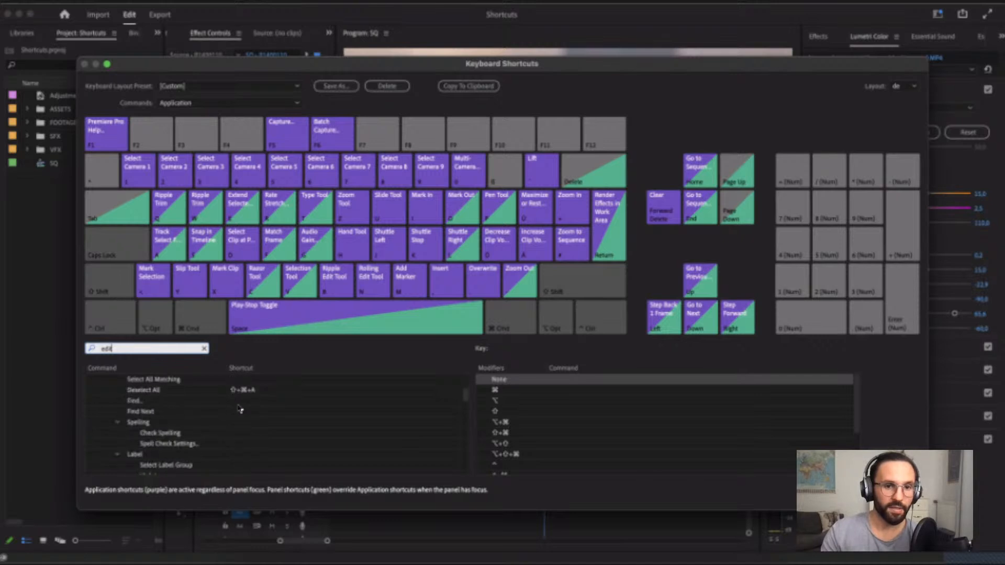
click(204, 348)
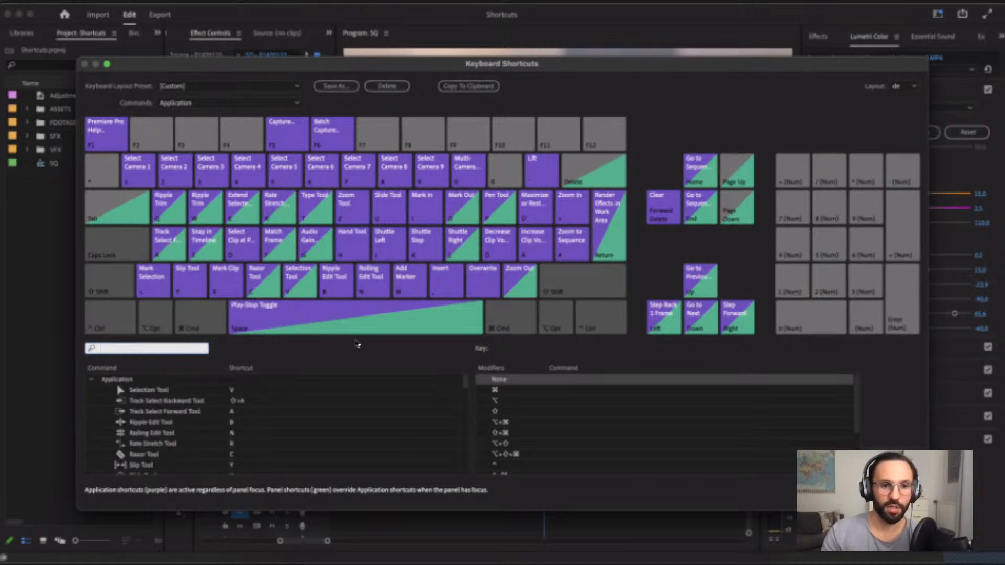
- Inspect the Command and Shift+Command layouts for the Add Edit and Add Edit to All Tracks shortcuts
click(357, 344)
key(super)
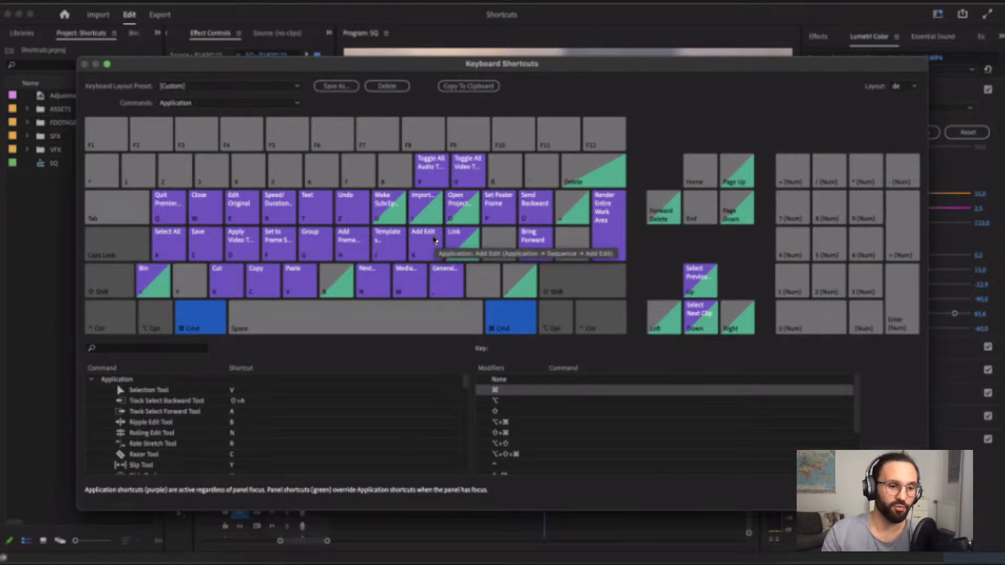
key(shift)
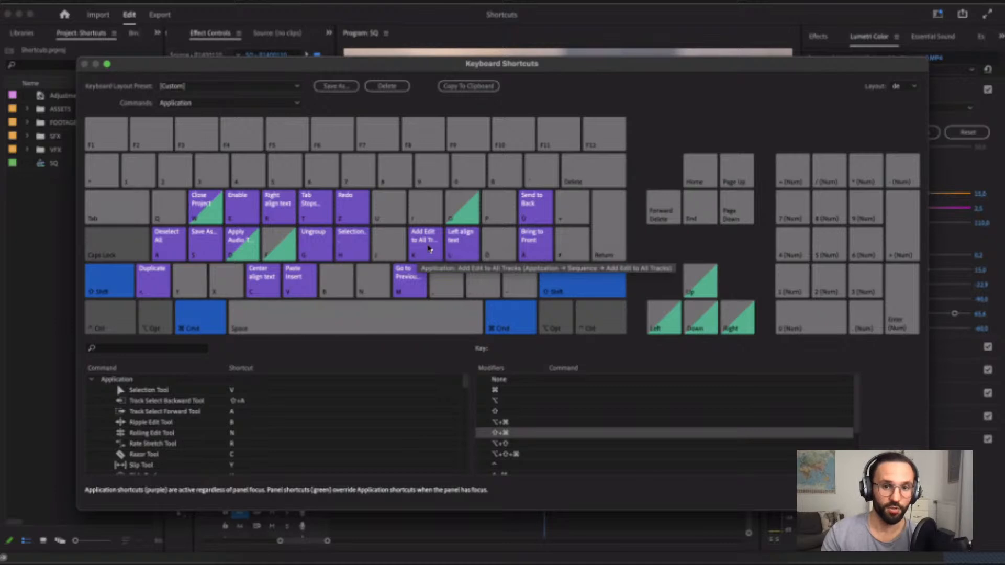
click(898, 495)
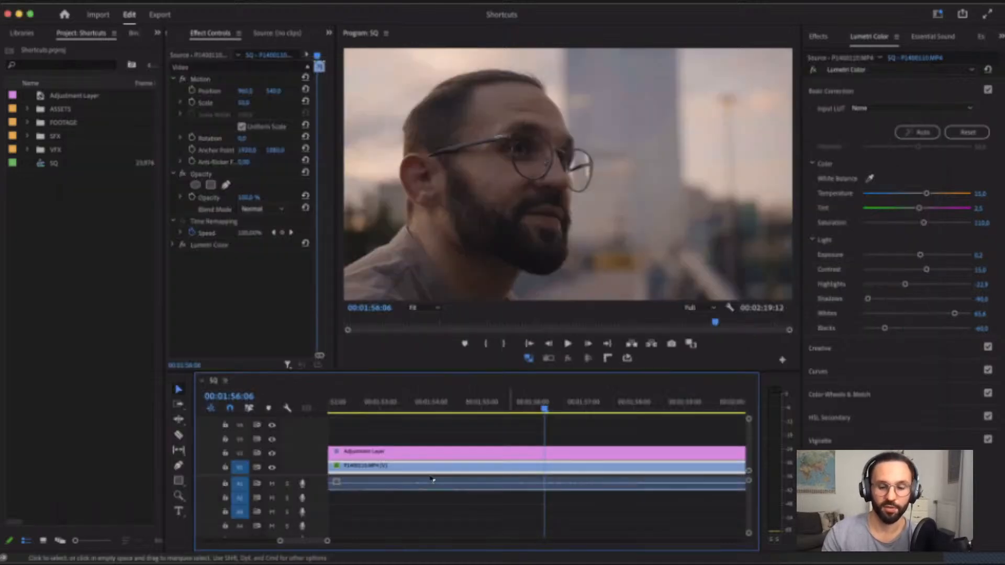
- Split the P1400110.MP4 video, its audio, and the adjustment layer at the playhead with the Razor tool
key(minus)
key(minus)
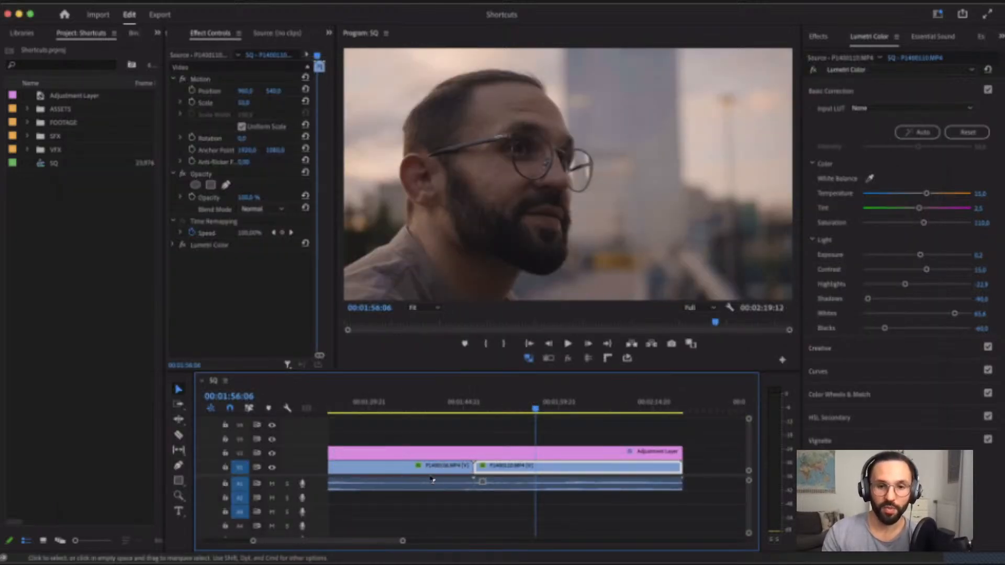
click(178, 434)
key(v)
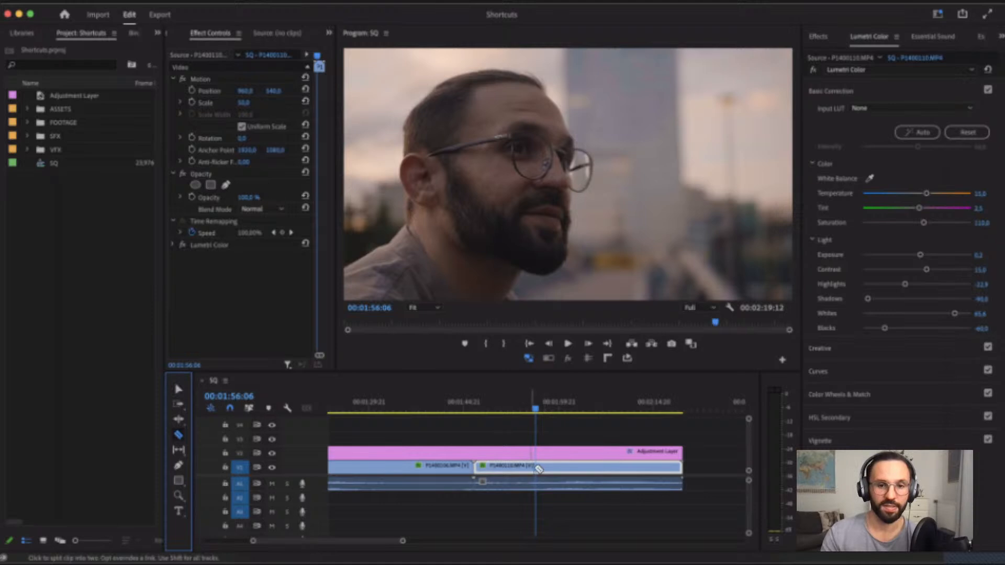
click(538, 468)
click(535, 482)
click(541, 452)
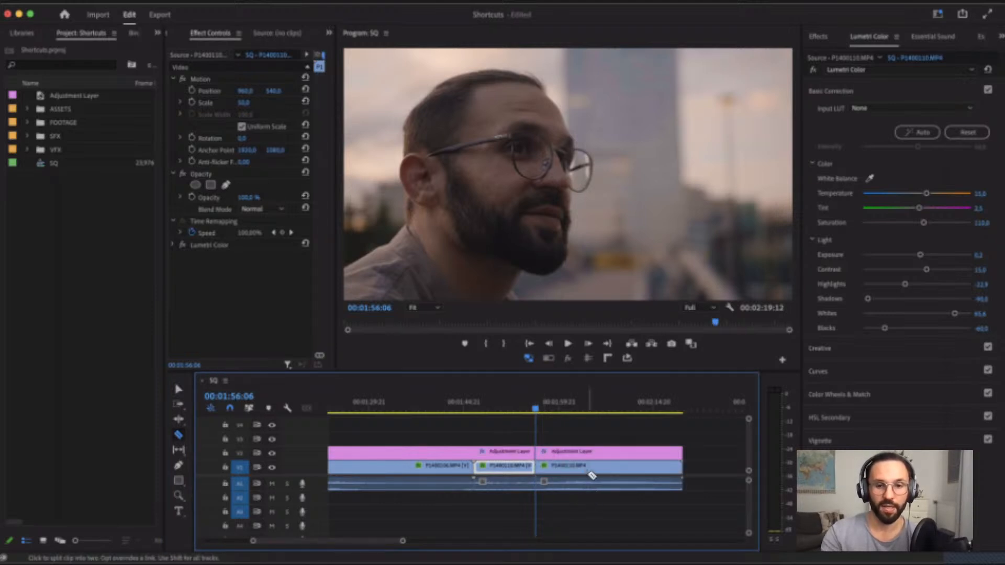
- Undo the three Razor cuts on the video, audio, and adjustment layer
key(super+z)
key(super+z)
key(super+z)
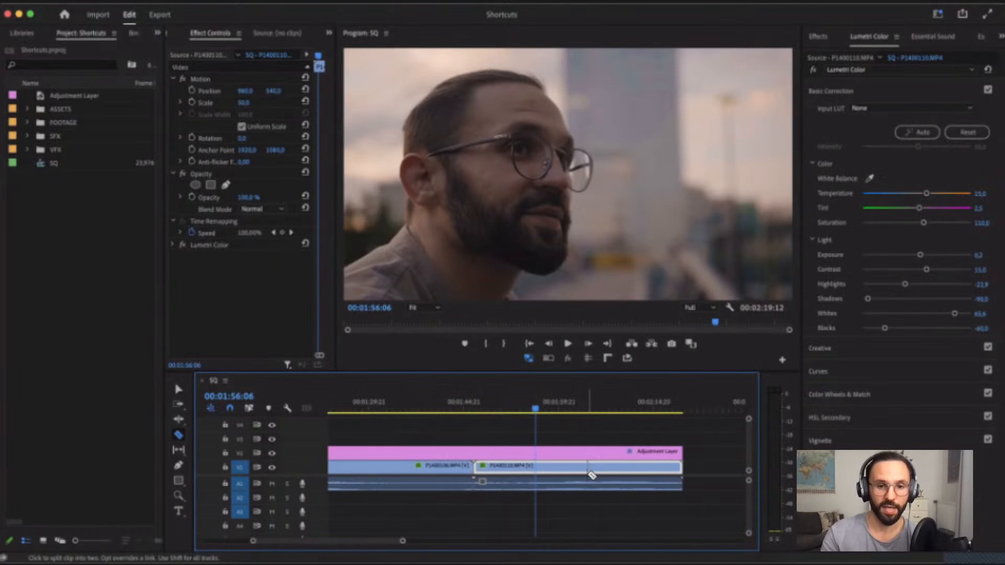
- Try Add Edit on the selected video clip at 00:01:56:06 with the Selection tool active, and undo the cut
key(super+k)
key(v)
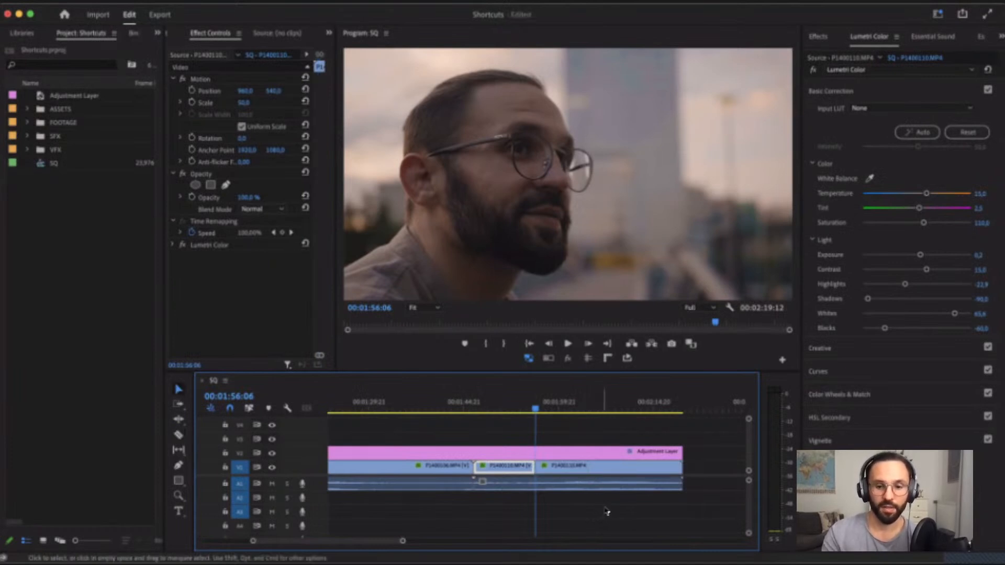
key(super+z)
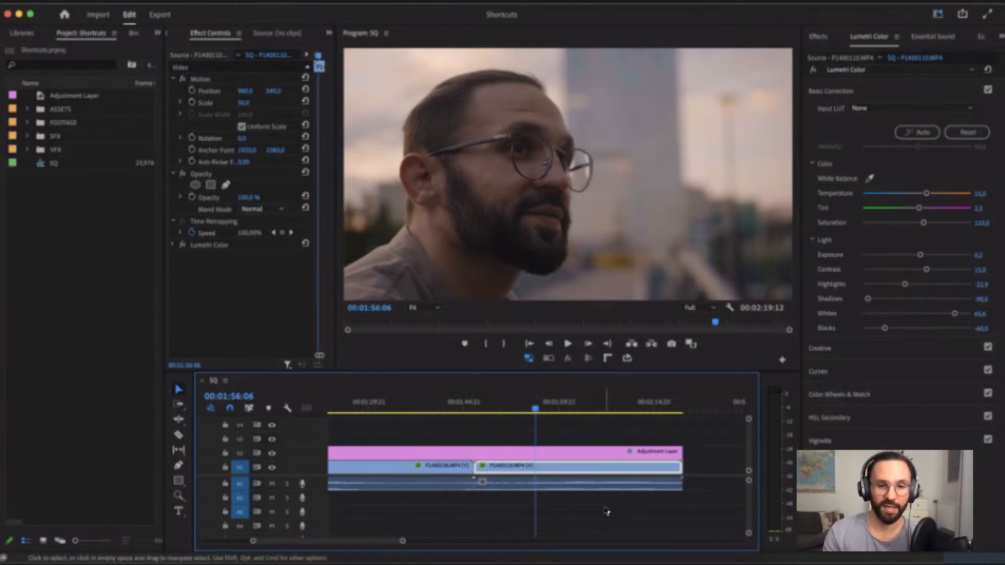
- Try Add Edit at the playhead with both the video clip and its audio selected, and undo the cut
key(super+z)
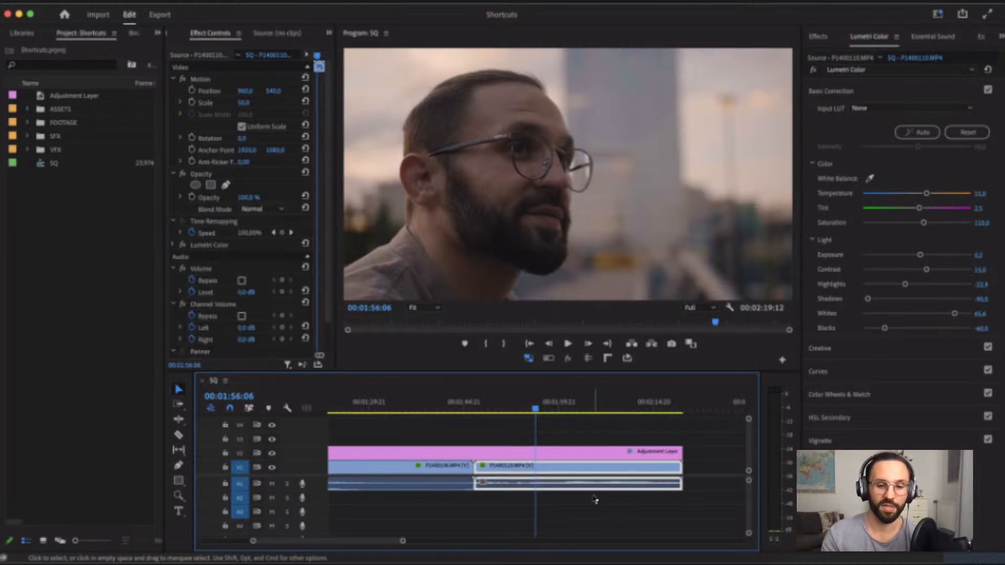
key(super+k)
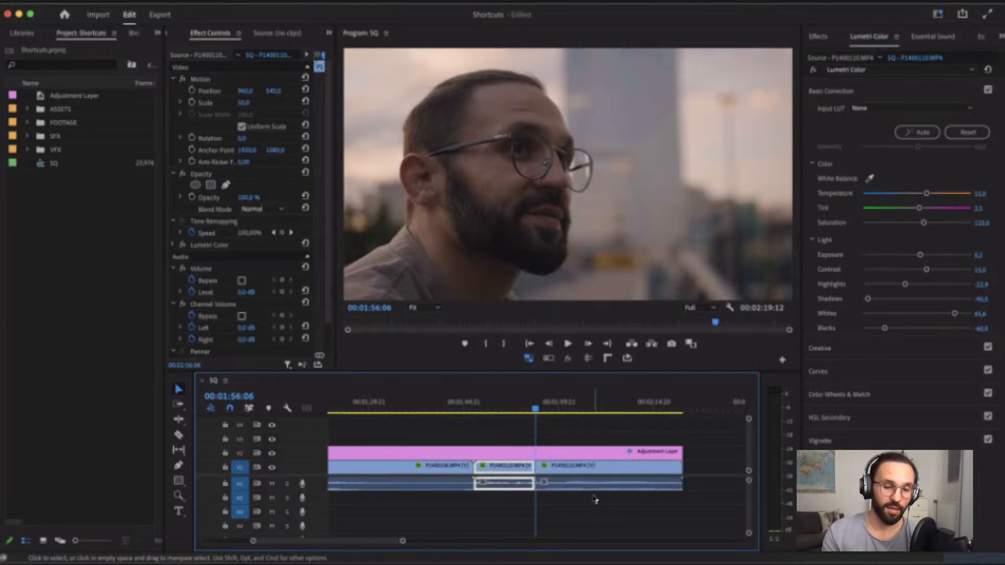
key(super+z)
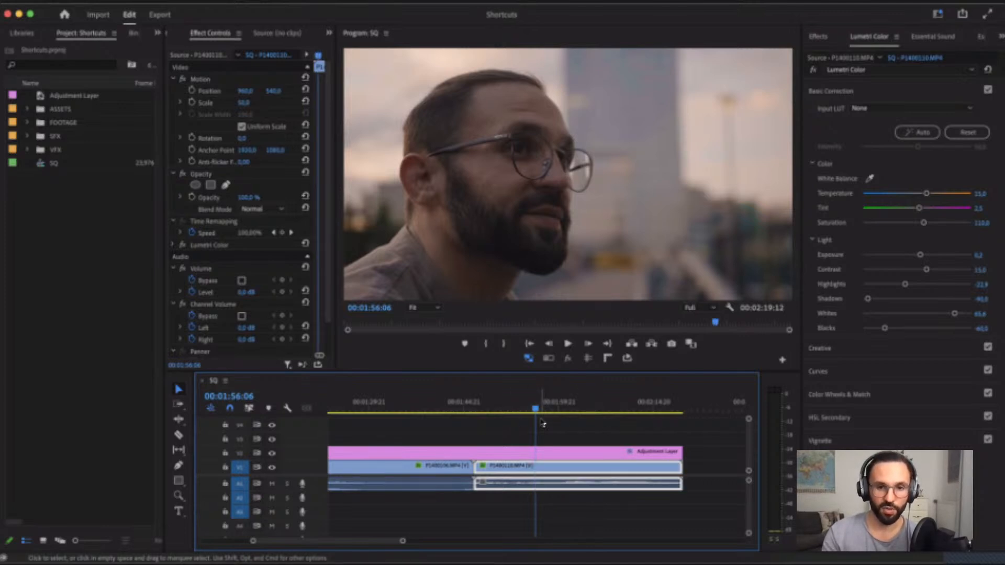
- Try Add Edit to All Tracks at 00:02:00:07, and undo the cuts across the video, audio, and adjustment layer
drag(534, 408, 561, 408)
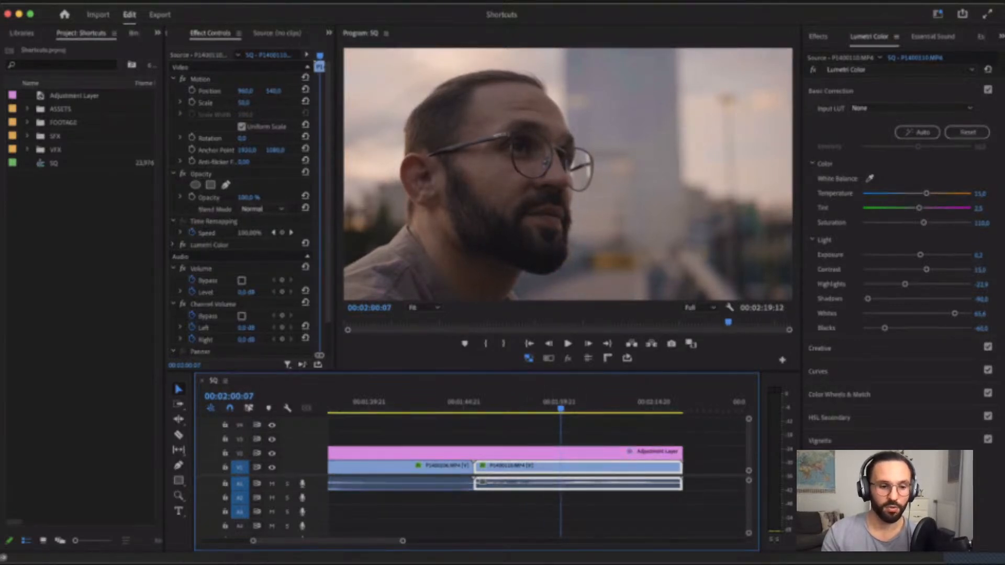
key(super+shift+k)
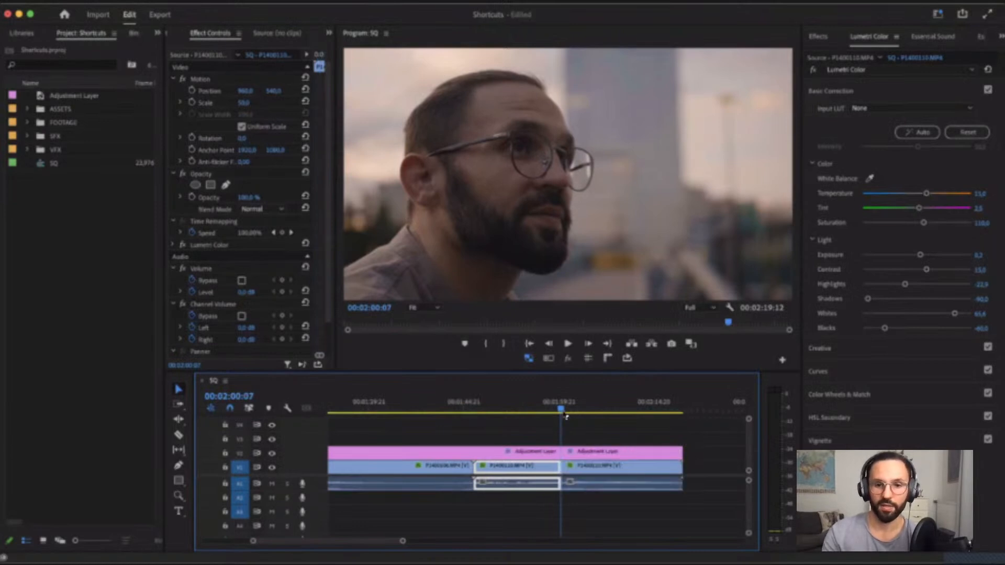
key(super+z)
- Expand the FOOTAGE bin, widen the source preview area, and open P1400104.MP4 in the Source Monitor
key(minus)
key(minus)
key(minus)
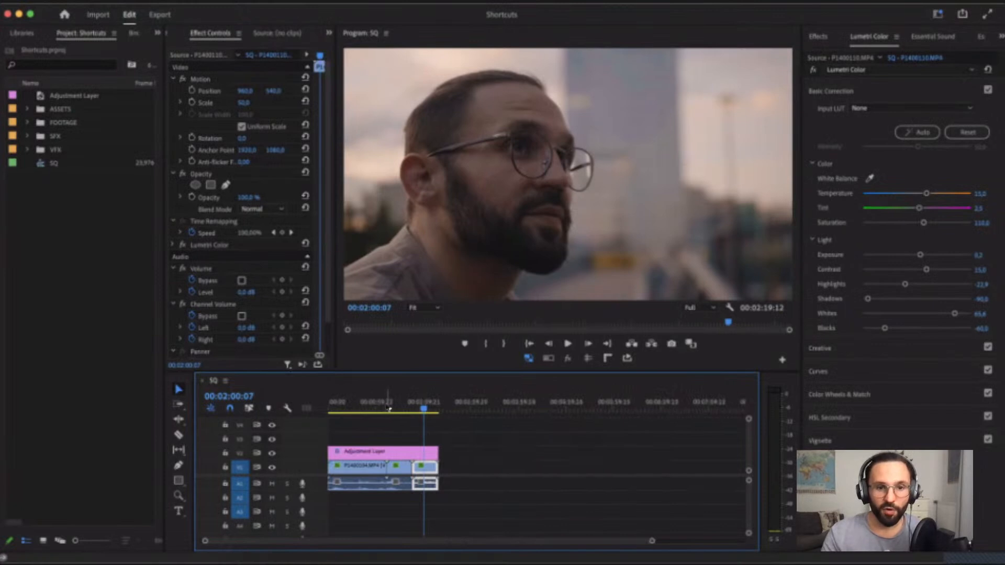
click(370, 406)
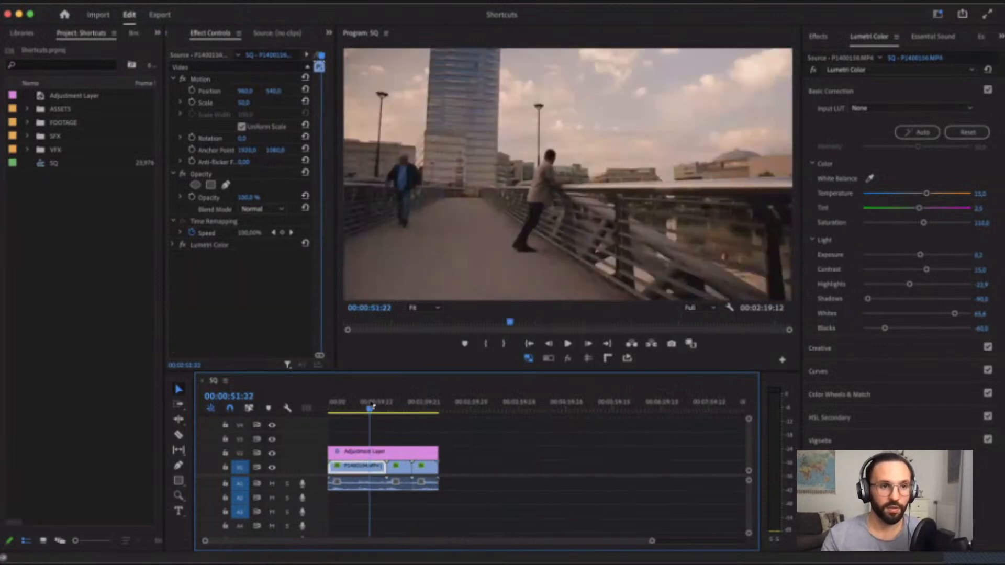
click(27, 123)
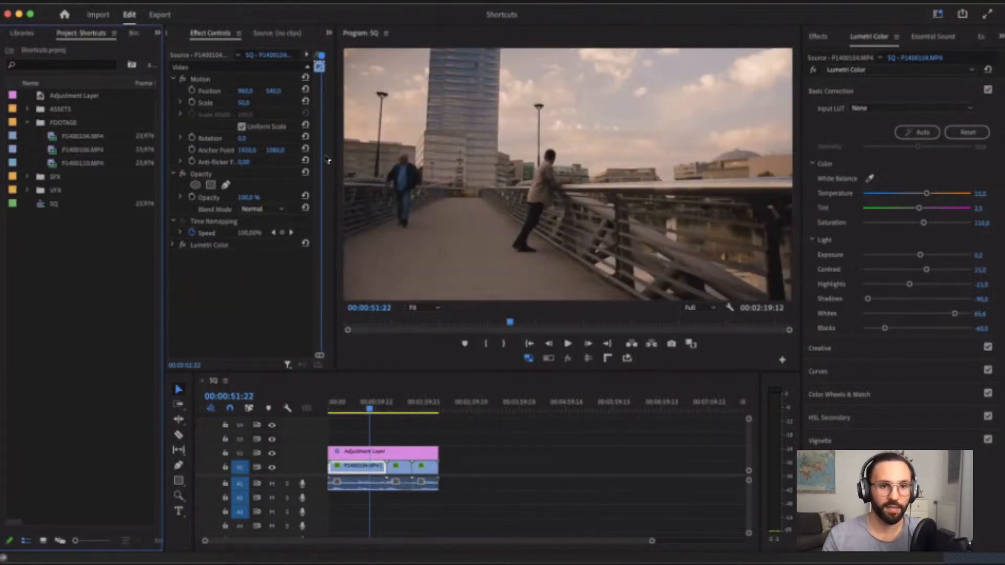
drag(338, 164, 434, 170)
click(346, 410)
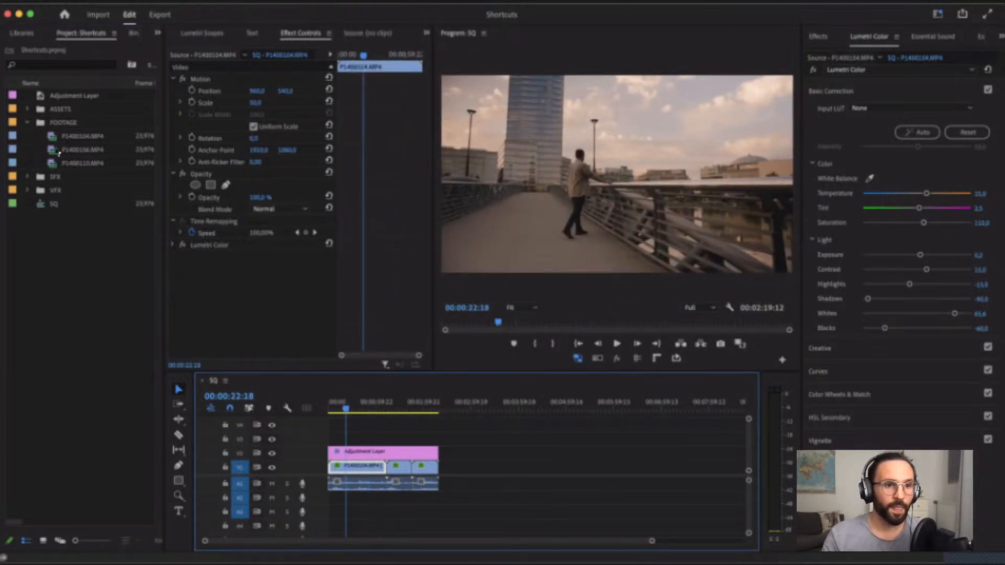
double_click(83, 137)
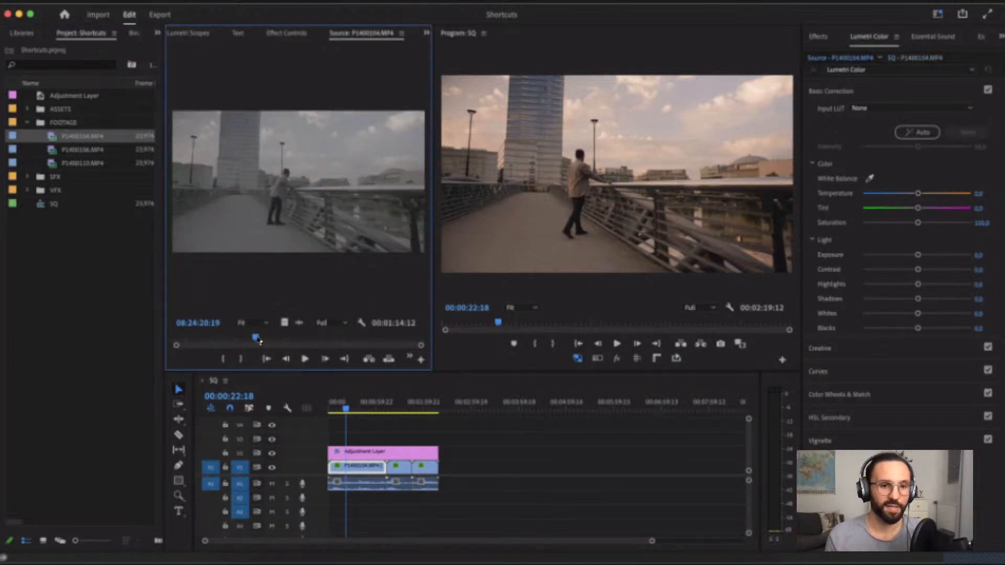
- Mark an In point at 08:24:20:19 and an Out point at 08:24:29:01 on the P1400104.MP4 source clip
key(i)
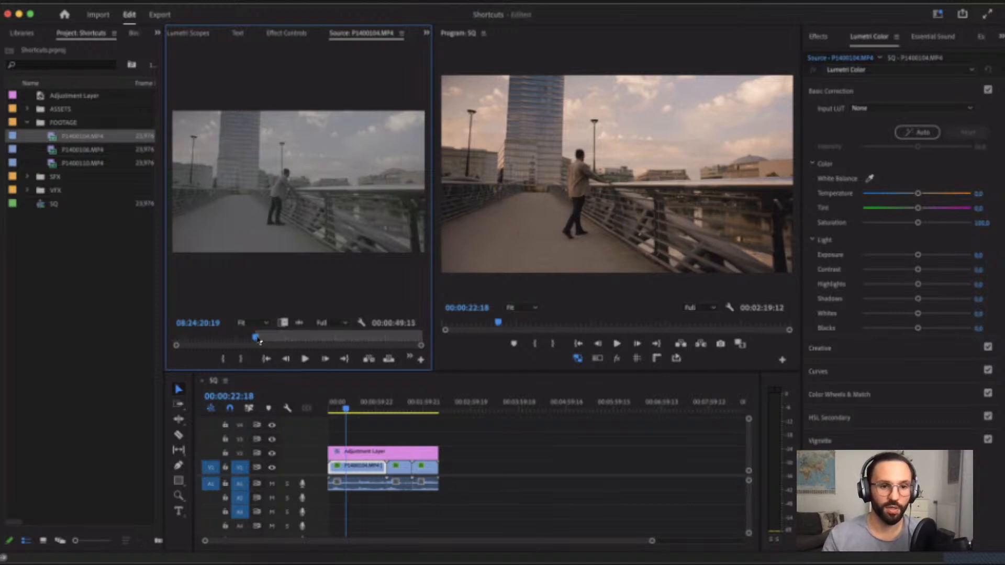
click(284, 341)
key(o)
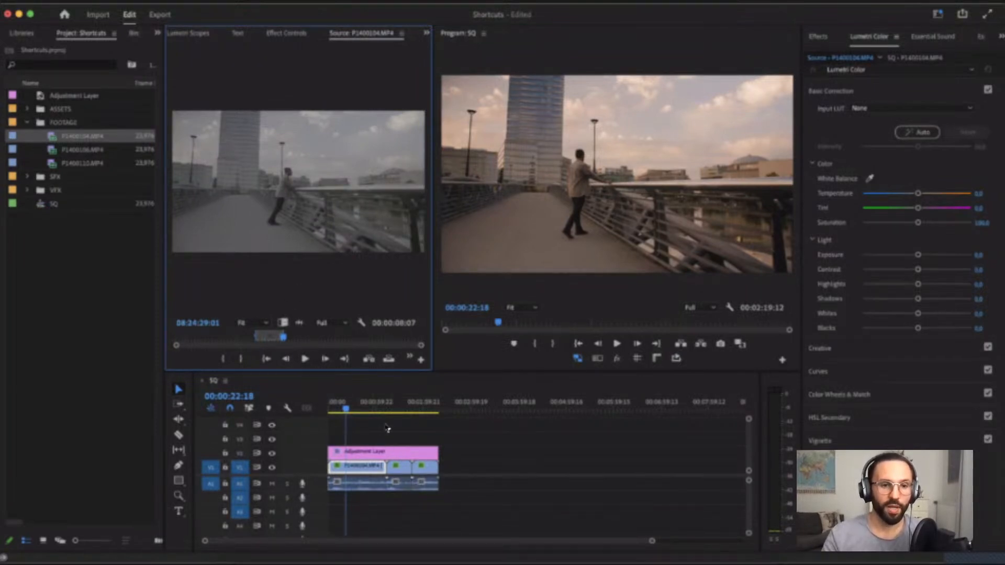
key(w)
click(293, 324)
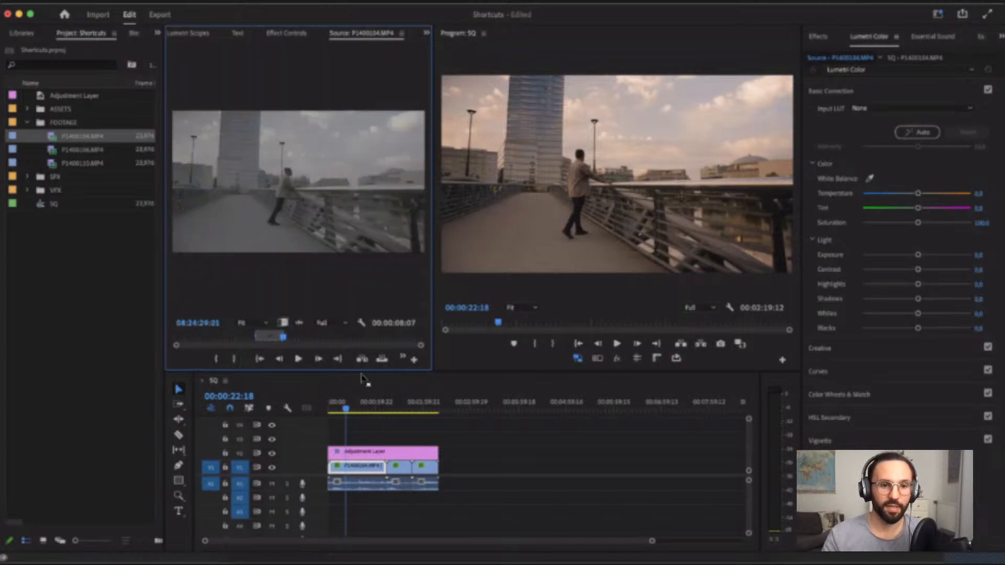
- Try inserting the marked source range into the first clip at 00:00:19:05, select the inserted piece, and undo the insert
drag(348, 408, 342, 411)
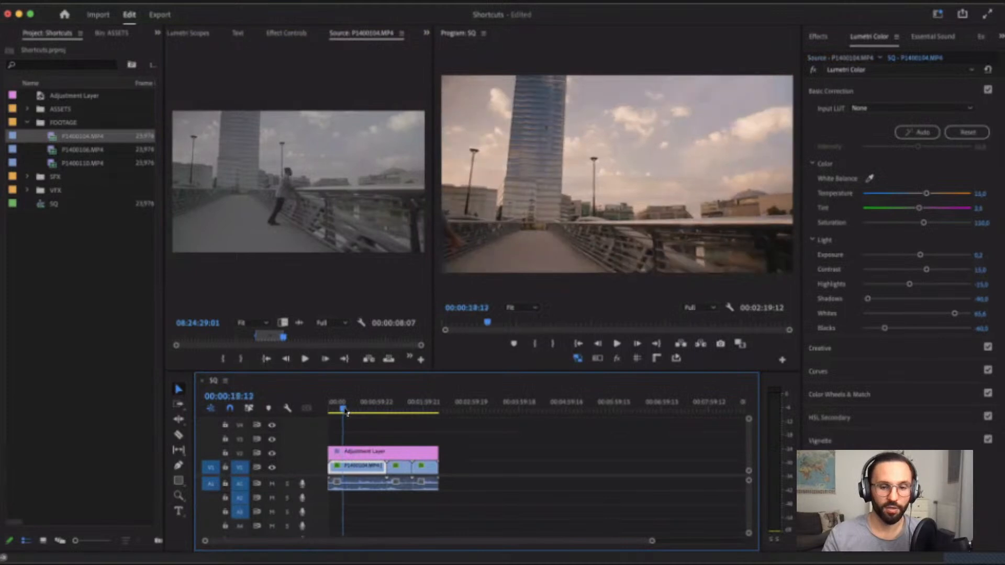
key(backslash)
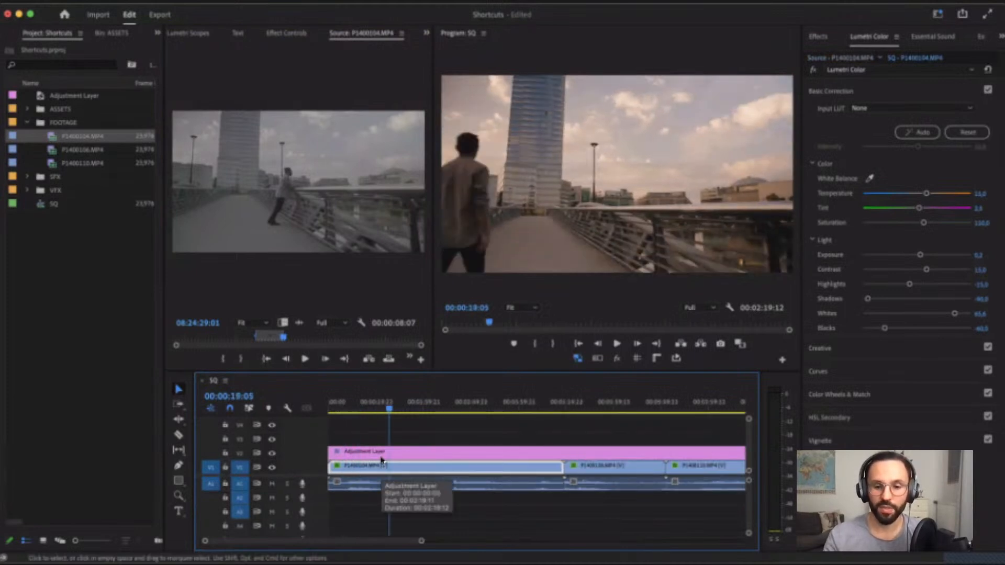
key(comma)
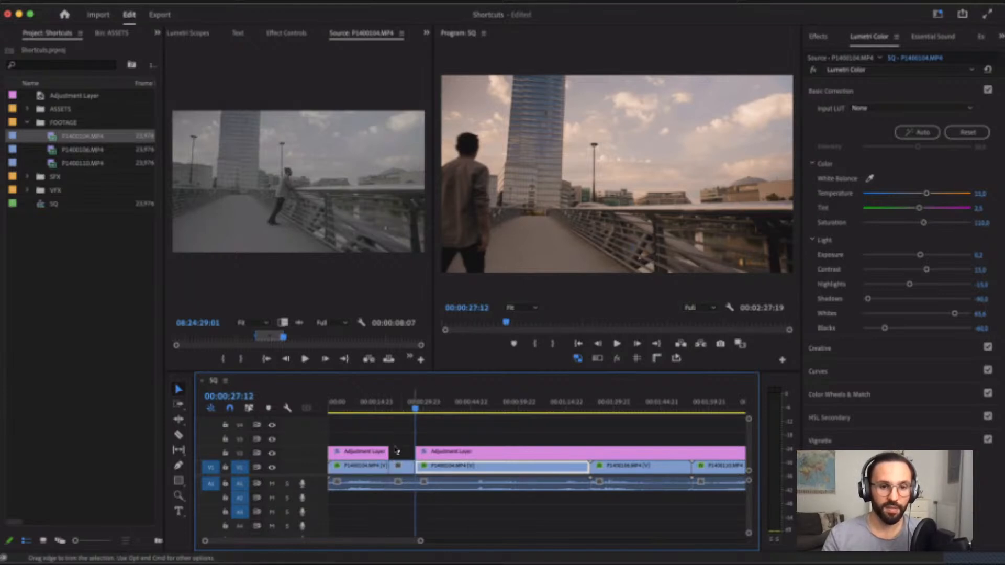
click(400, 466)
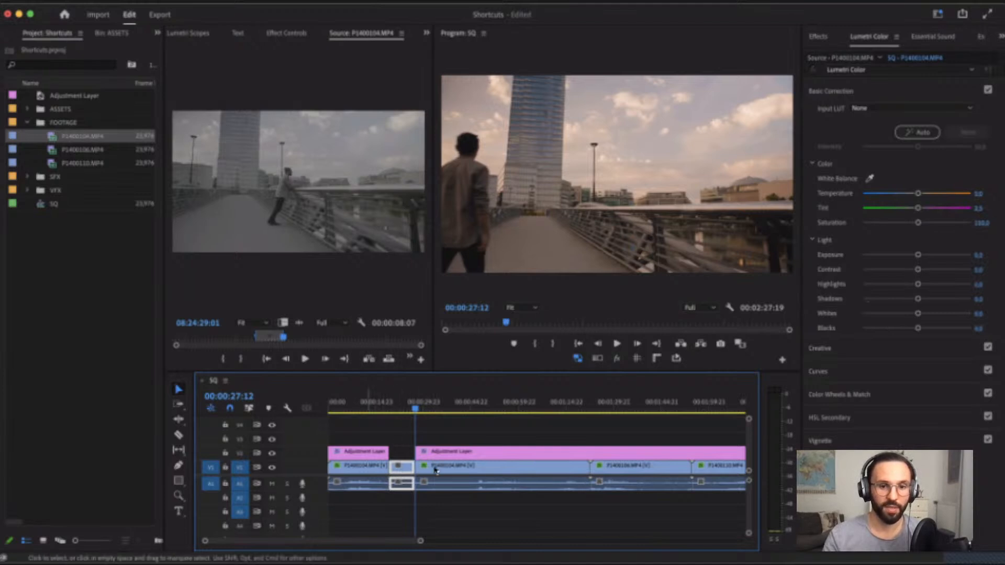
key(super+z)
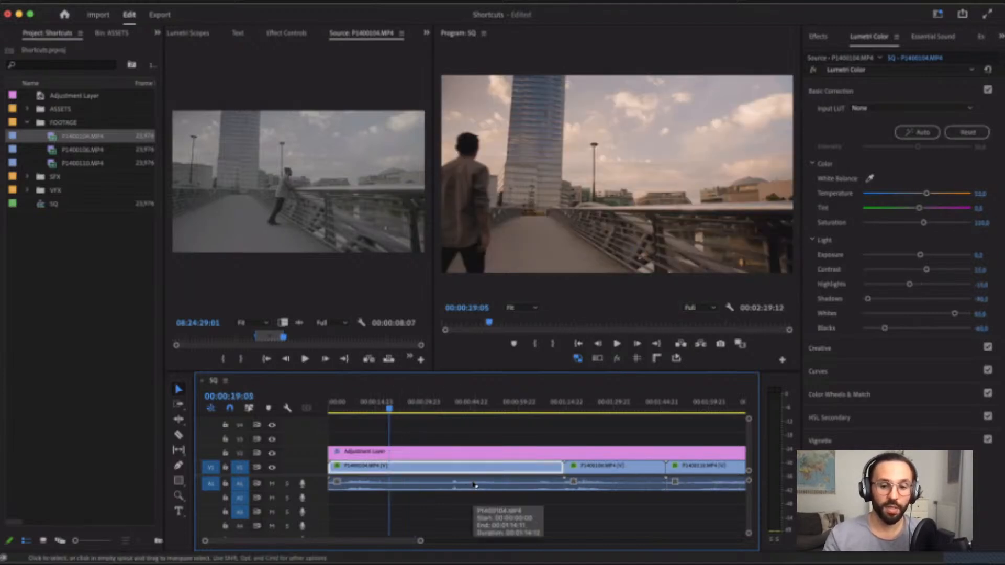
- Try the Overwrite edit with the marked source range at 00:00:19:05, compare it with Insert, and undo the edits
key(period)
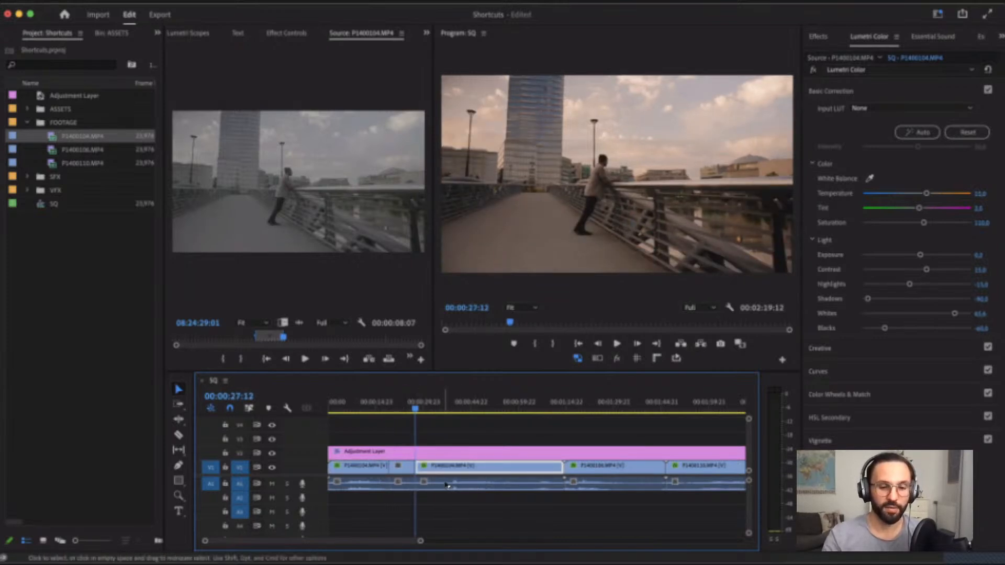
key(super+z)
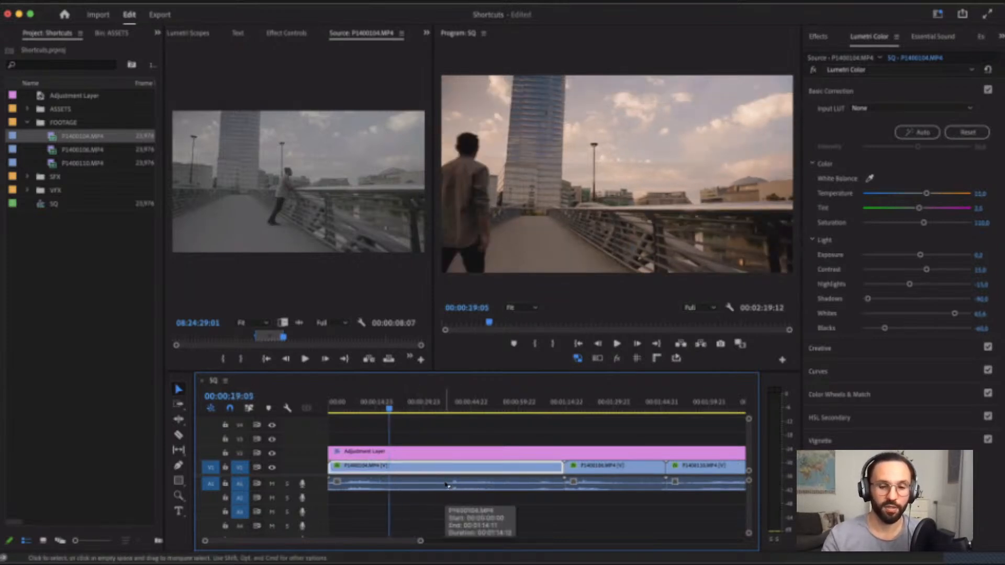
key(comma)
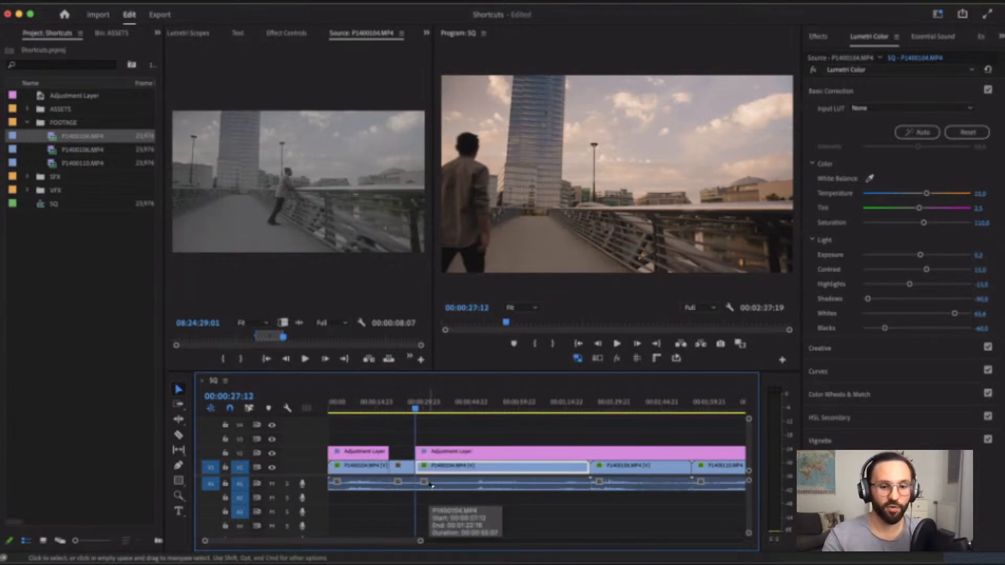
key(super+z)
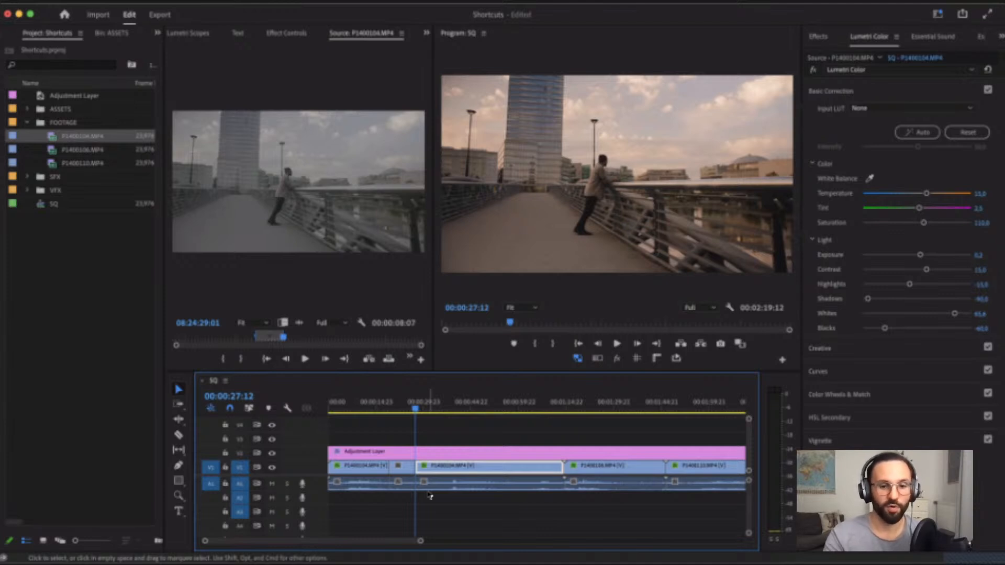
key(super+z)
- Look up the Audio Gain shortcut in the keyboard shortcuts editor and close the editor
key(minus)
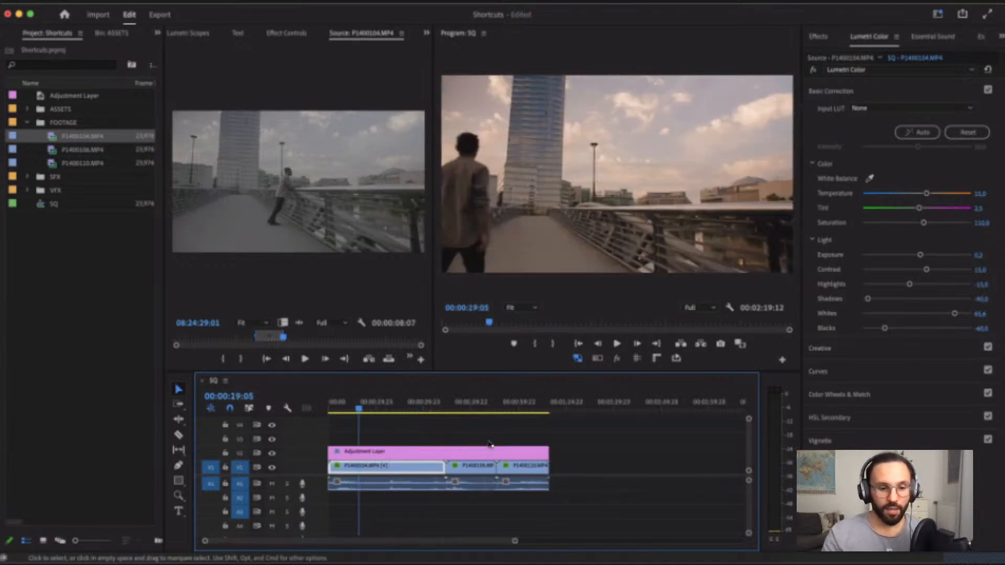
key(super+alt+k)
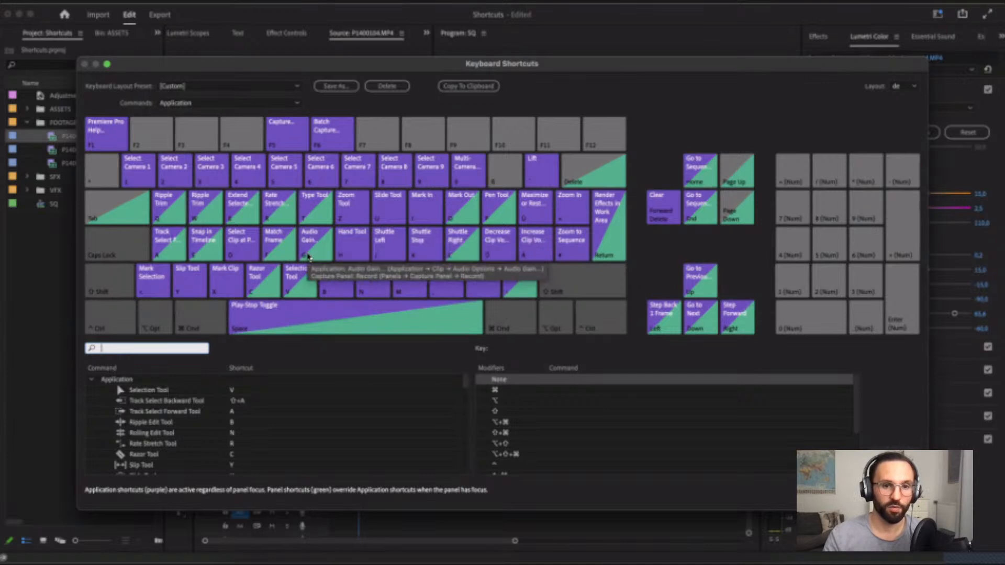
key(Escape)
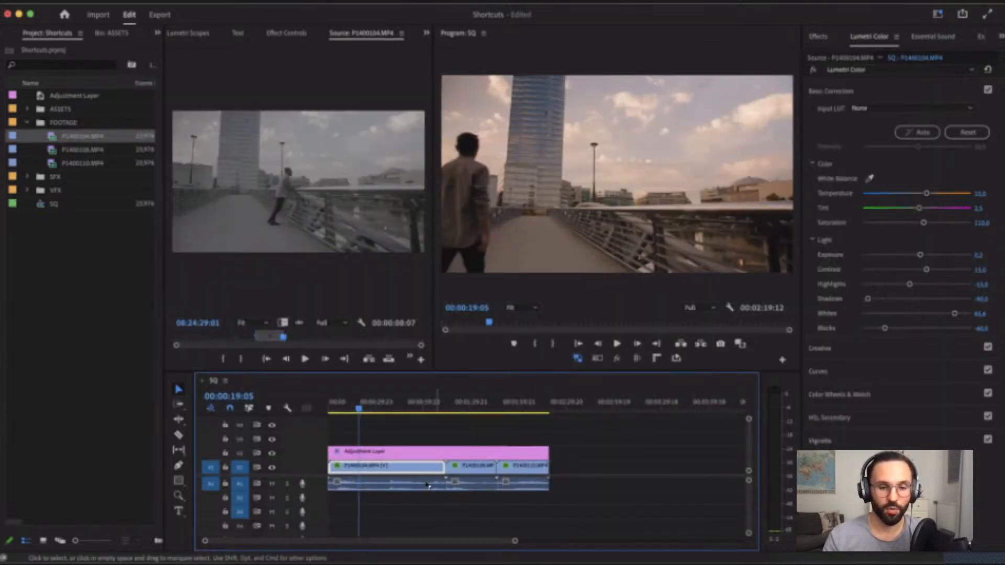
- Try raising the gain of the first clip's audio on track A1 with the Audio Gain command
click(423, 487)
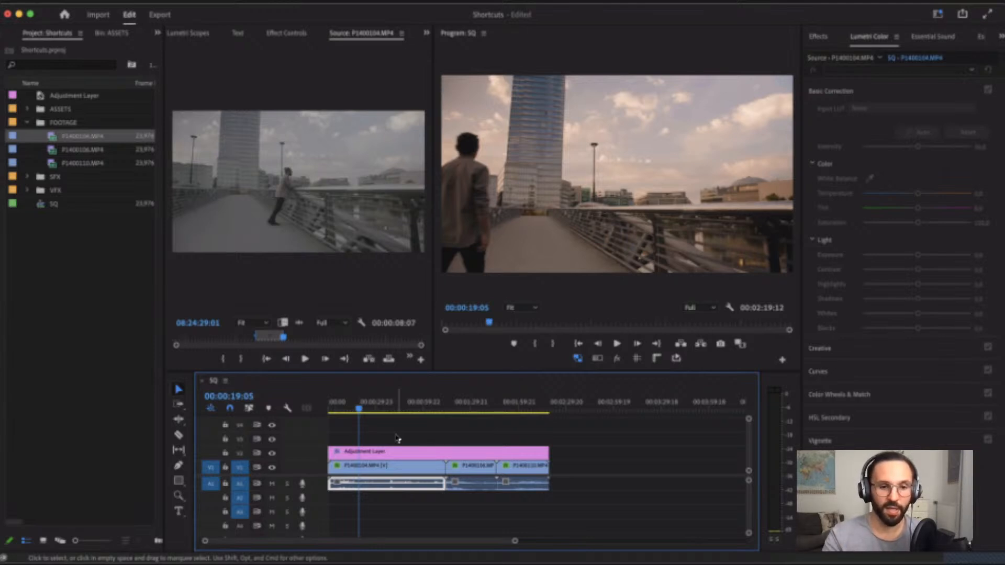
key(g)
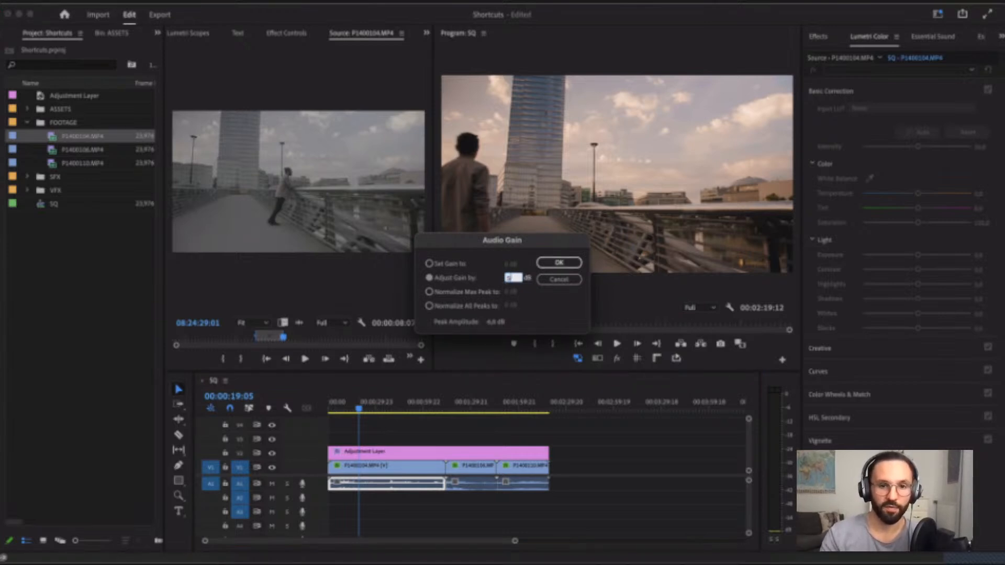
key(Return)
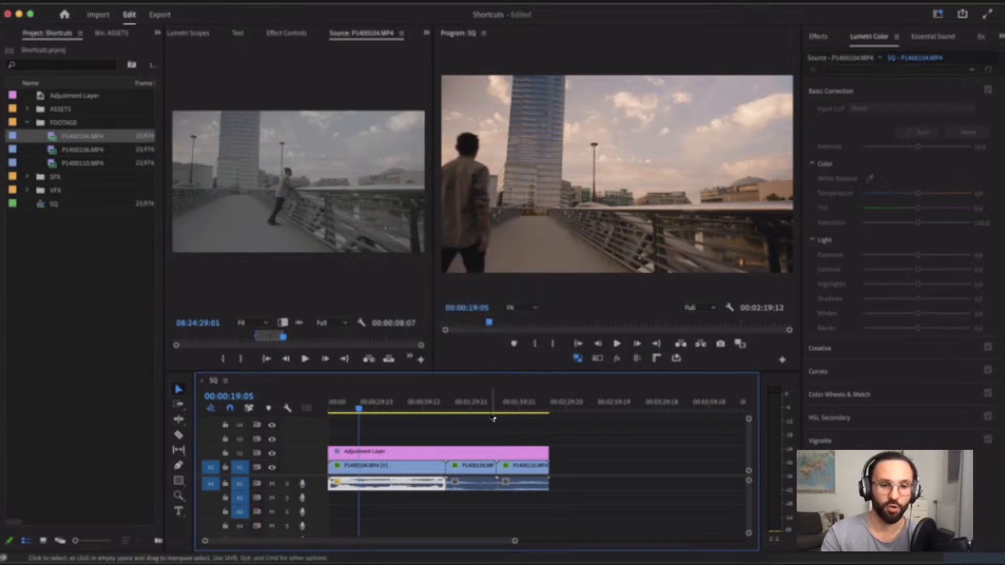
- Enlarge audio track A1, try adjusting the volume line of the first clip's audio, and undo the change
drag(316, 491, 314, 507)
key(backslash)
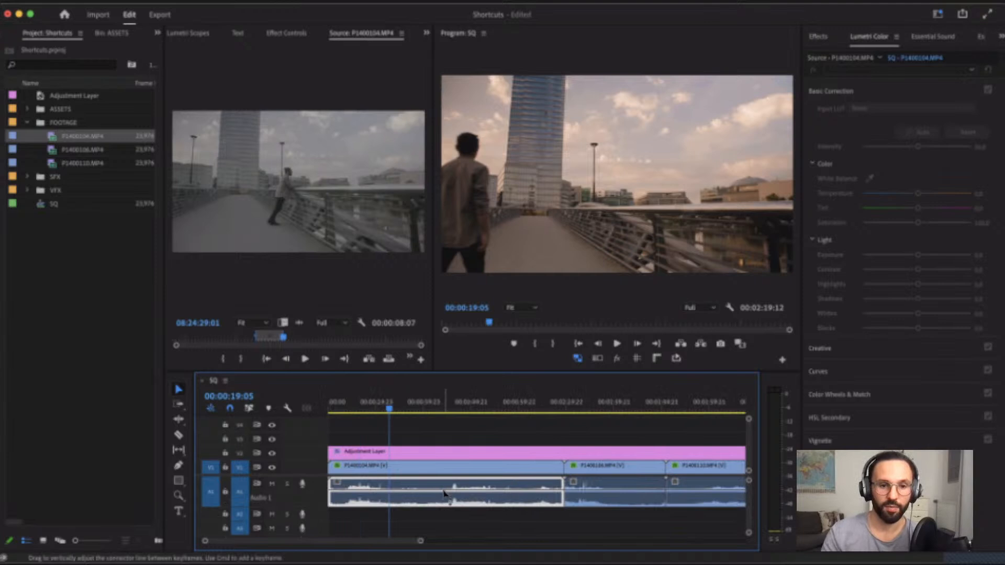
drag(445, 489, 445, 491)
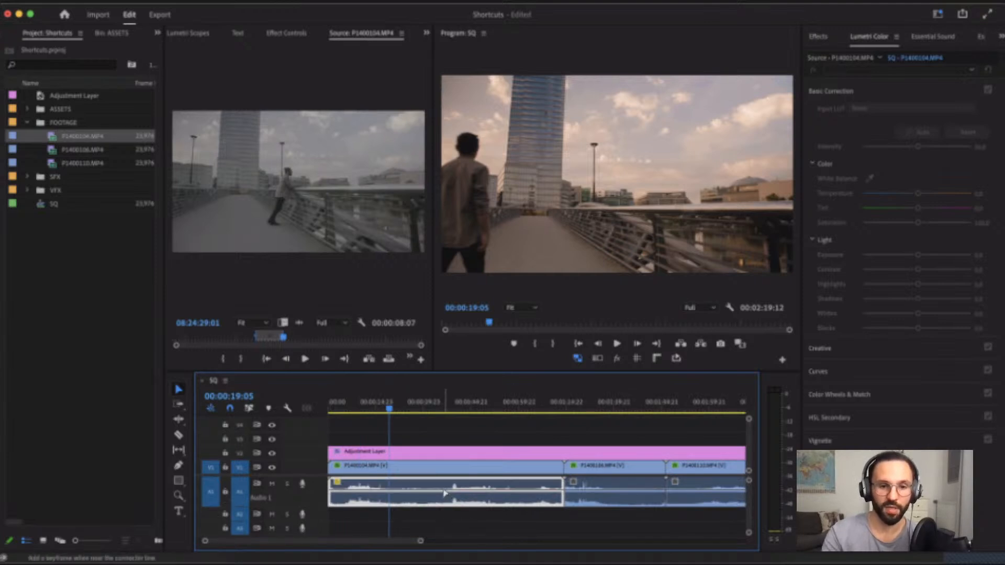
key(super+z)
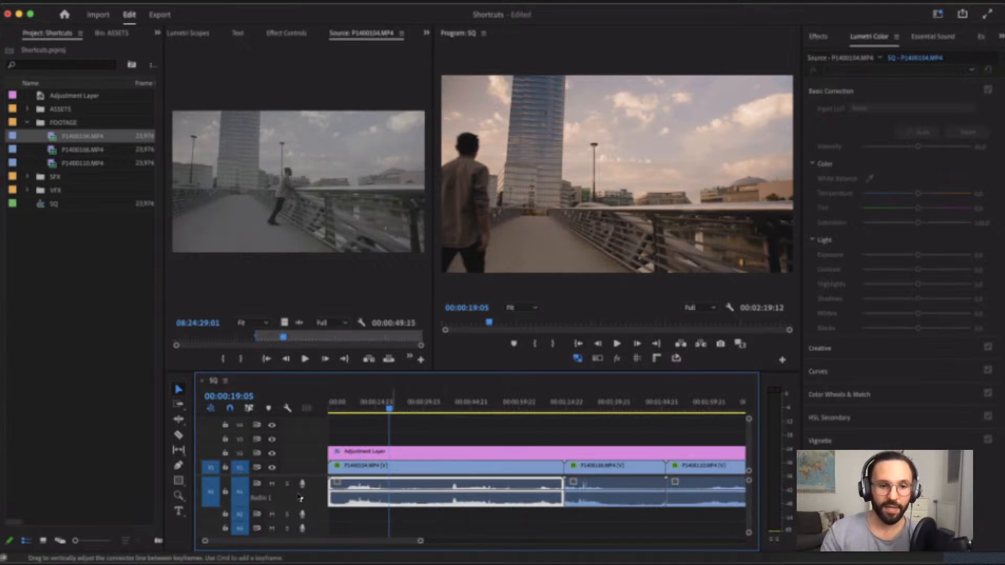
- Reduce the height of audio track A1 and deselect the first clip's audio
drag(297, 501, 300, 494)
click(477, 515)
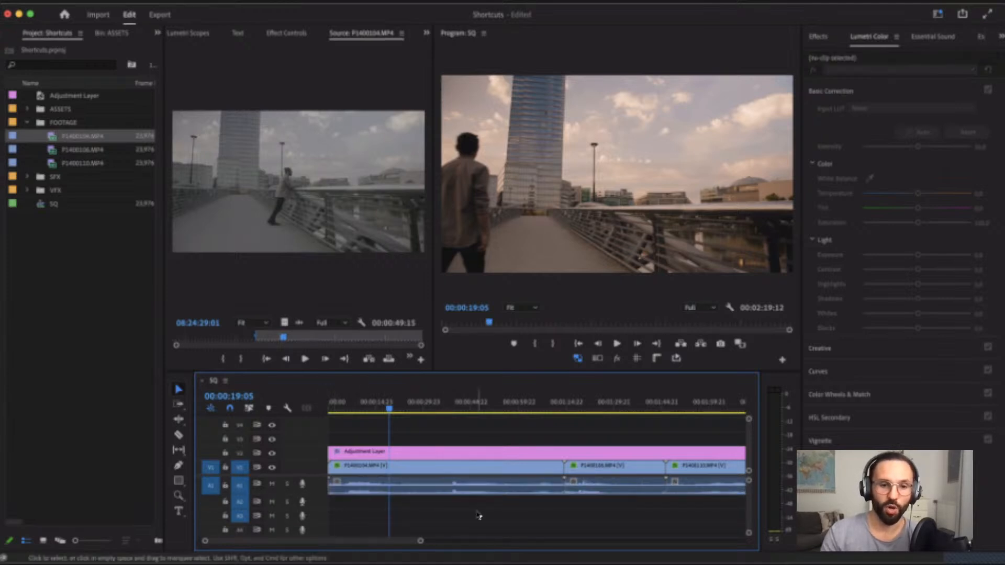
key(minus)
key(minus)
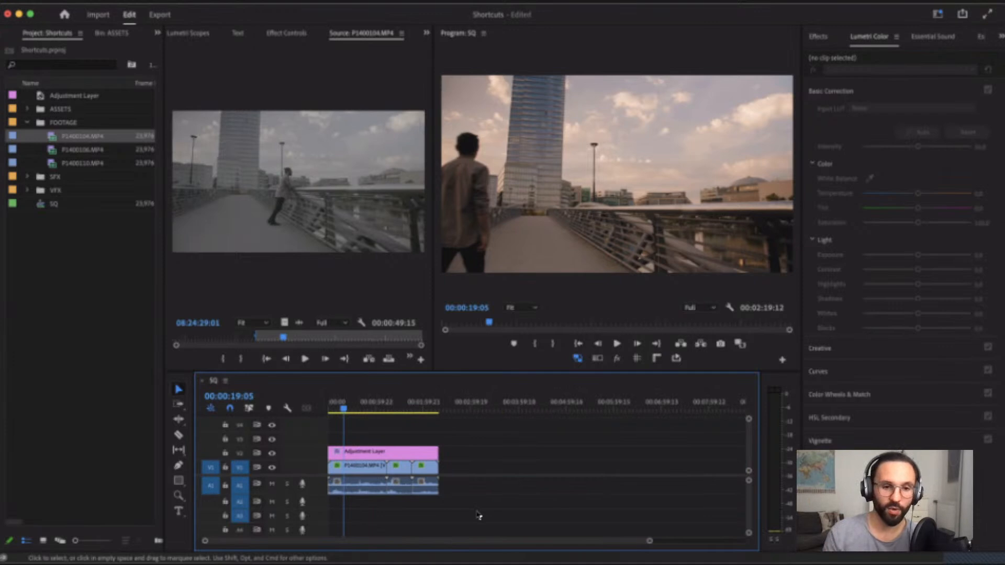
key(equal)
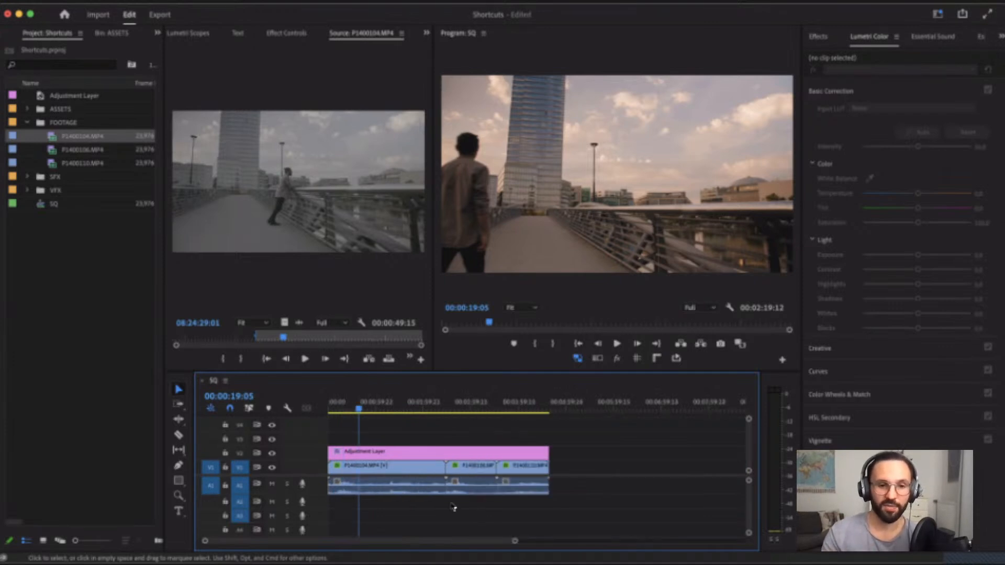
- Adjust the gain of the first clip's audio by -5 dB with the Audio Gain command
click(406, 492)
key(g)
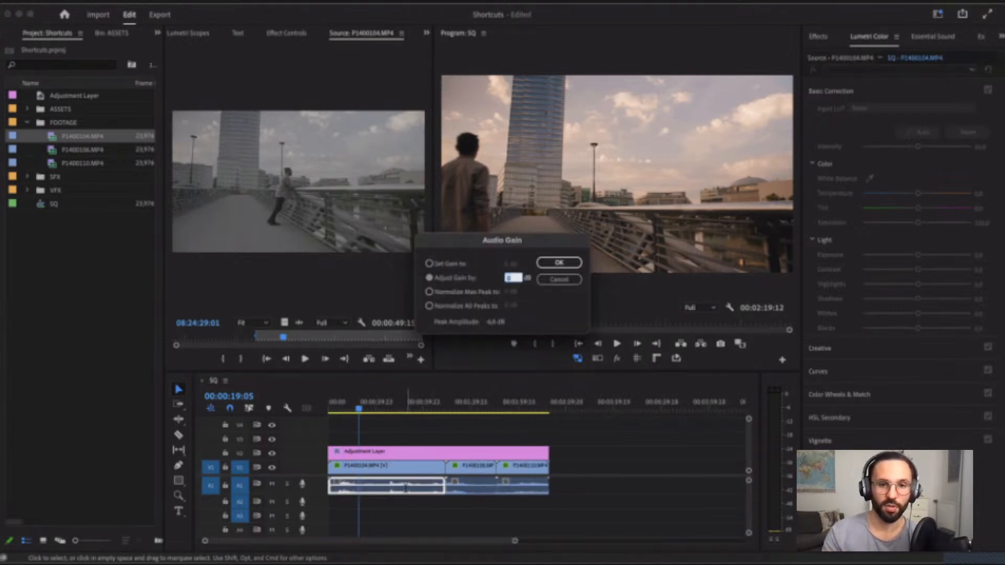
click(569, 283)
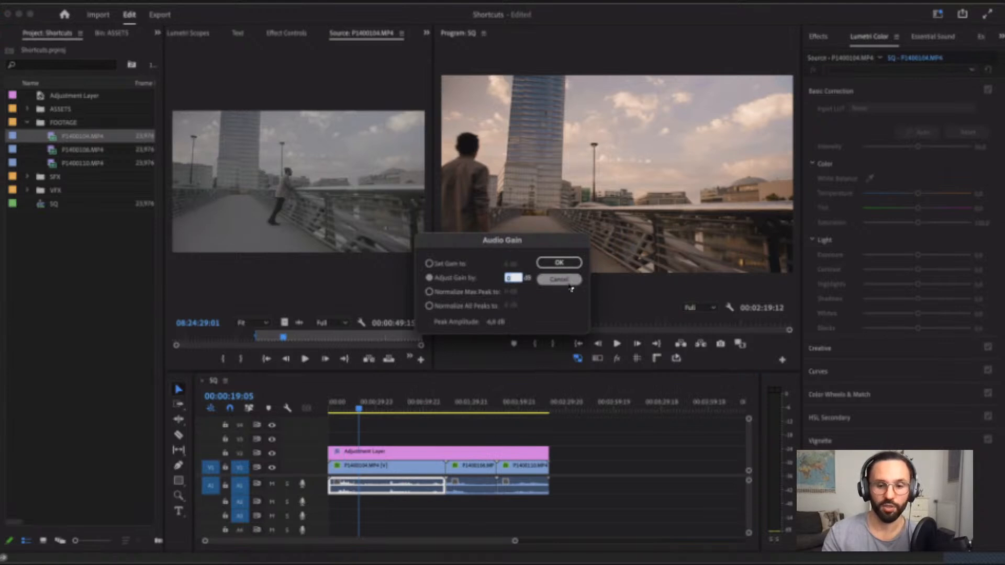
text(-5)
key(Return)
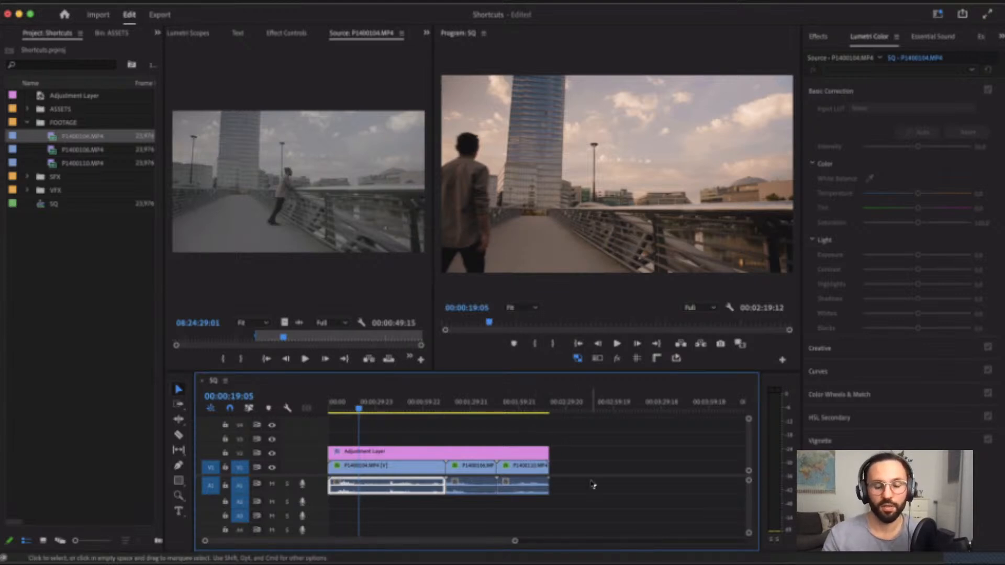
- Move the playhead to 00:01:58:10 in the third clip, deselect all clips, and review the keyboard shortcut layout
click(518, 409)
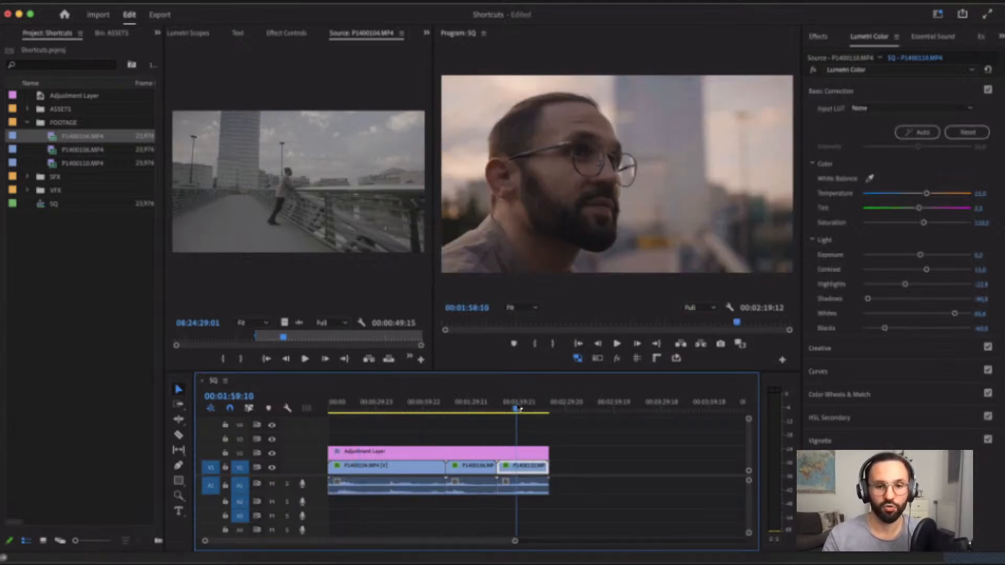
click(570, 474)
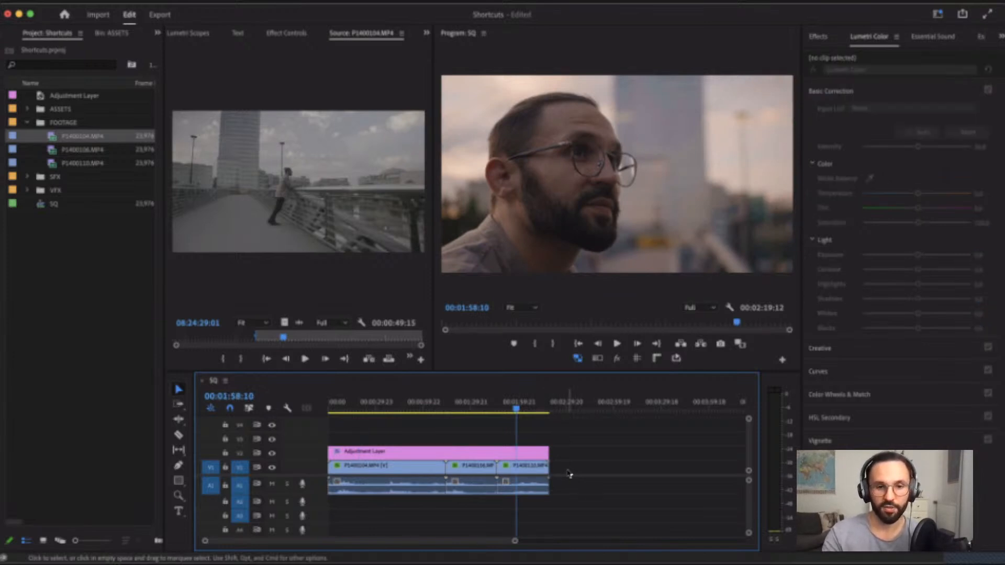
key(super+alt+k)
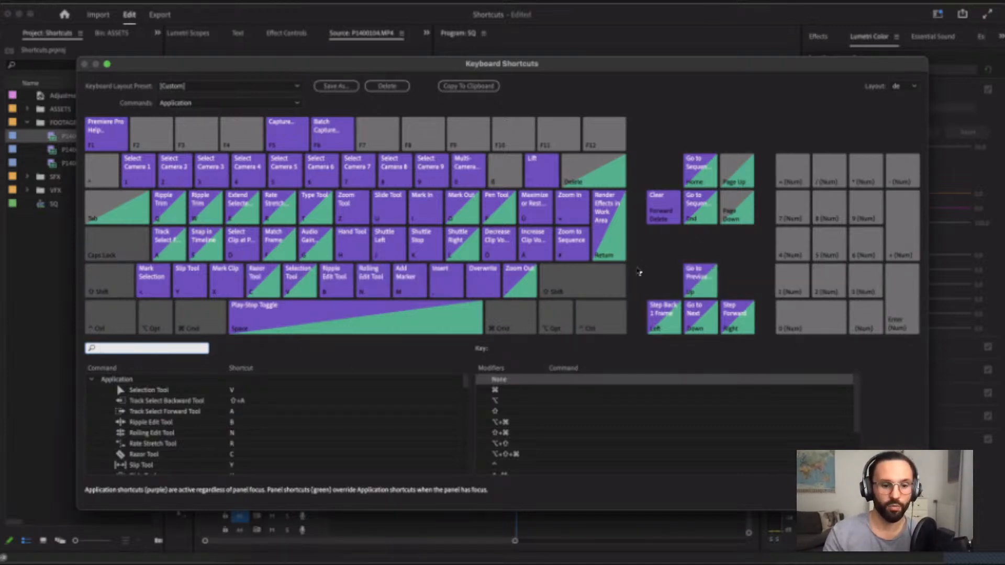
click(639, 273)
key(alt)
key(super)
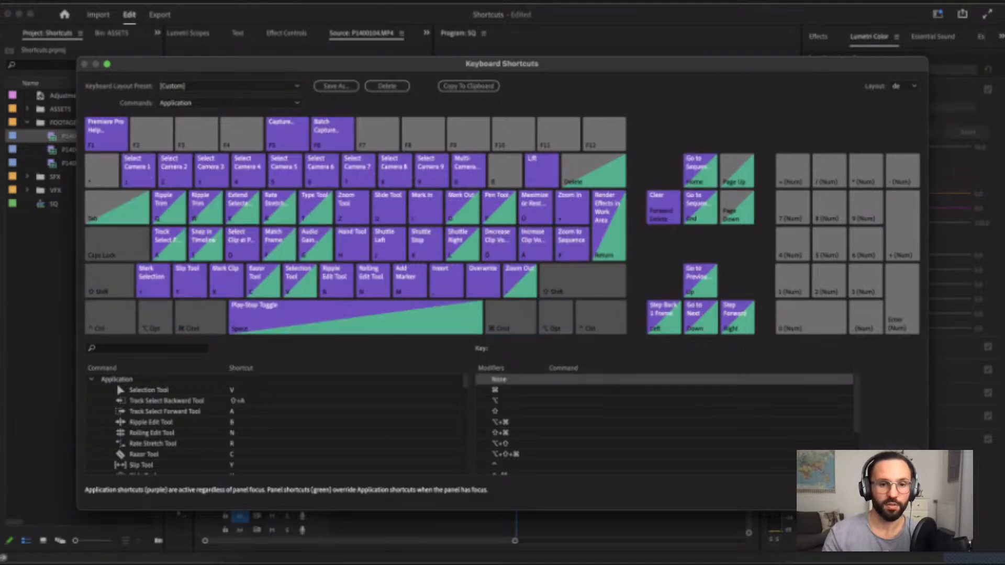
key(Escape)
- Try setting the third video clip's speed to 50% in the Clip Speed/Duration dialog and cancel it
key(=)
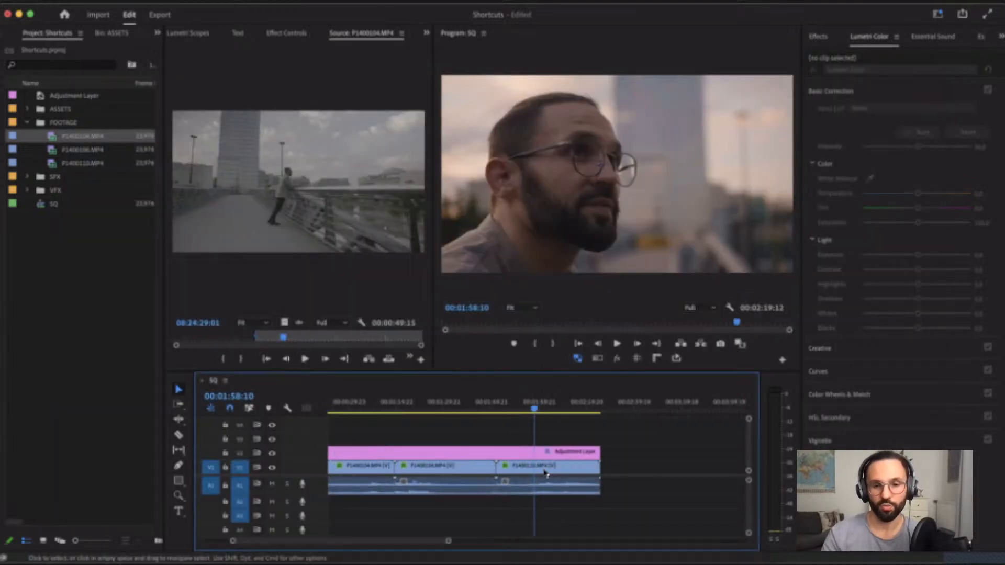
click(546, 473)
right_click(546, 473)
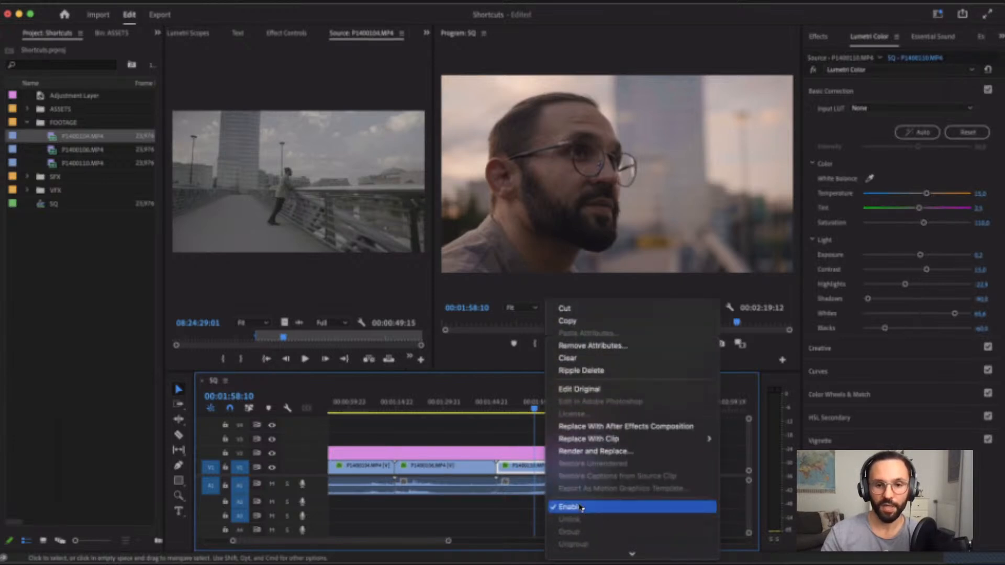
scroll(581, 508, down, 10)
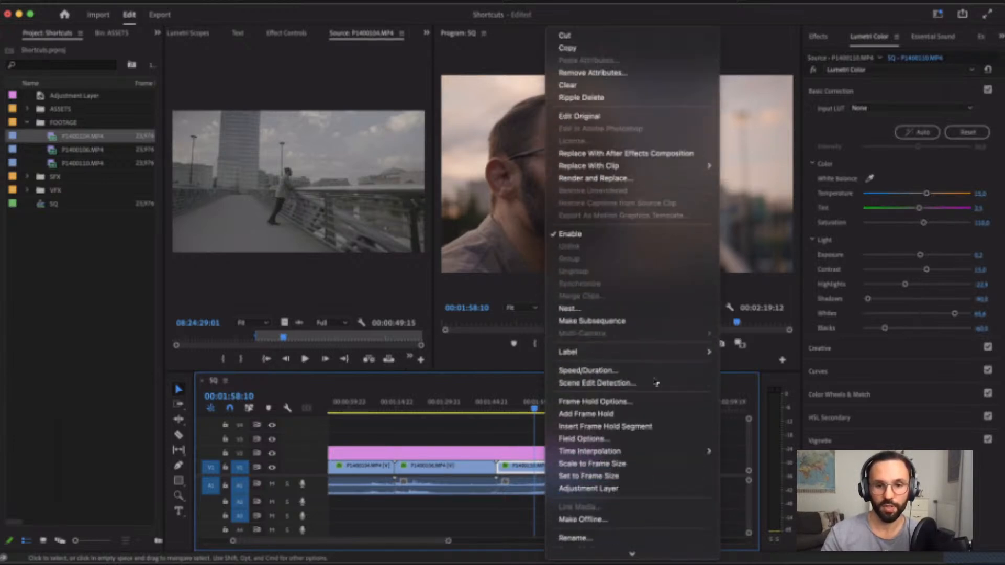
click(587, 370)
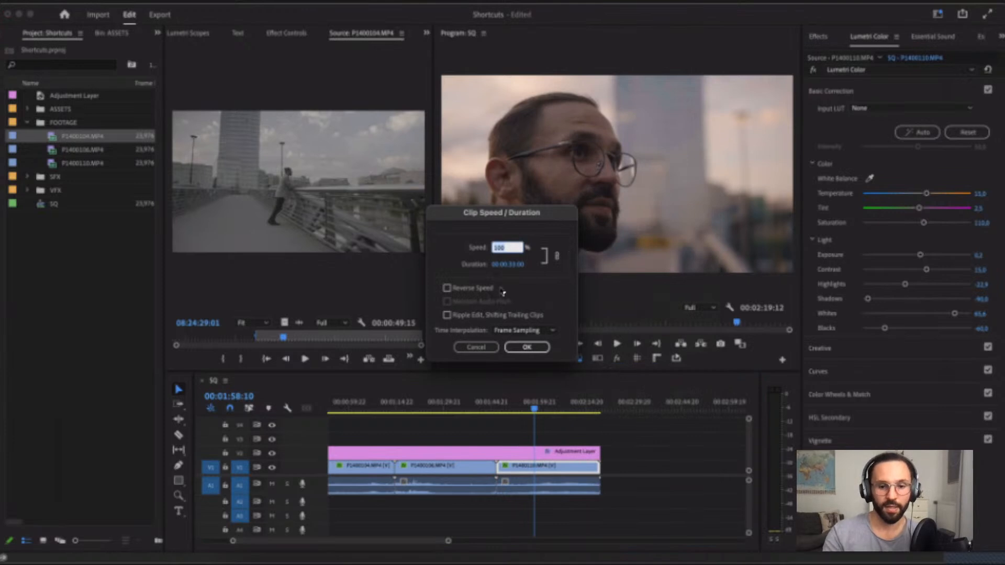
text(50)
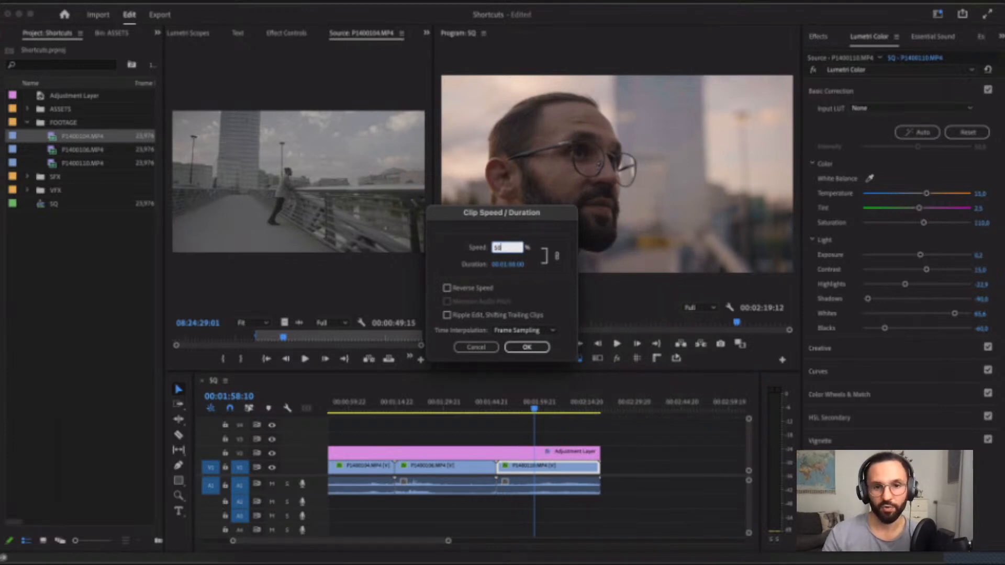
click(478, 348)
click(607, 483)
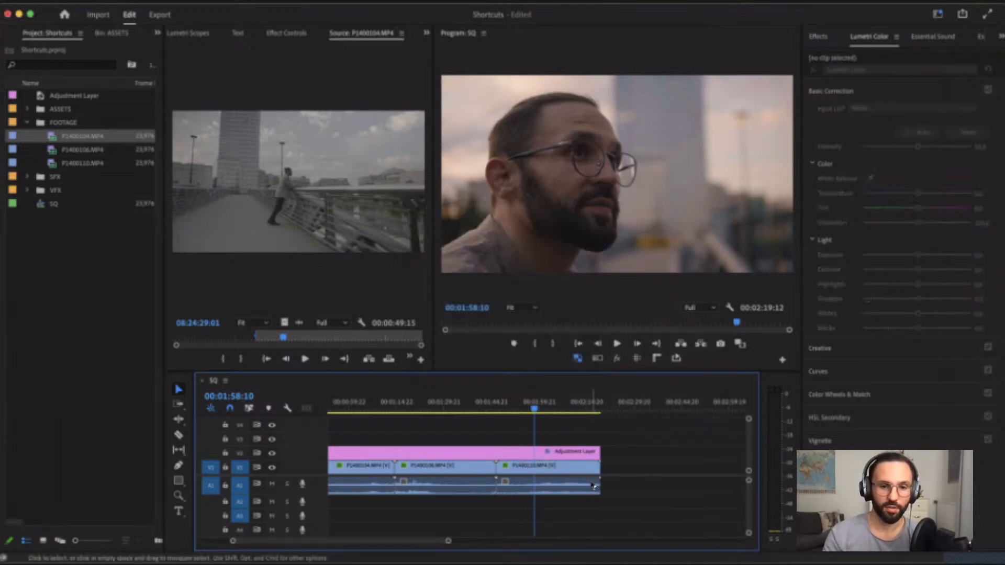
- Try selecting the third clip and its audio with Select Clip at Playhead, and clear the selection
click(570, 469)
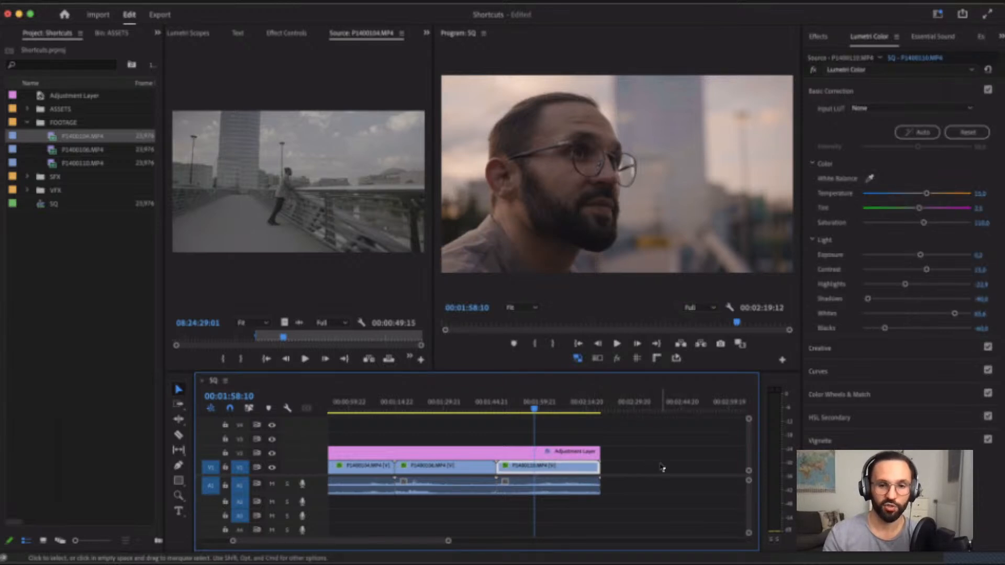
click(662, 467)
key(d)
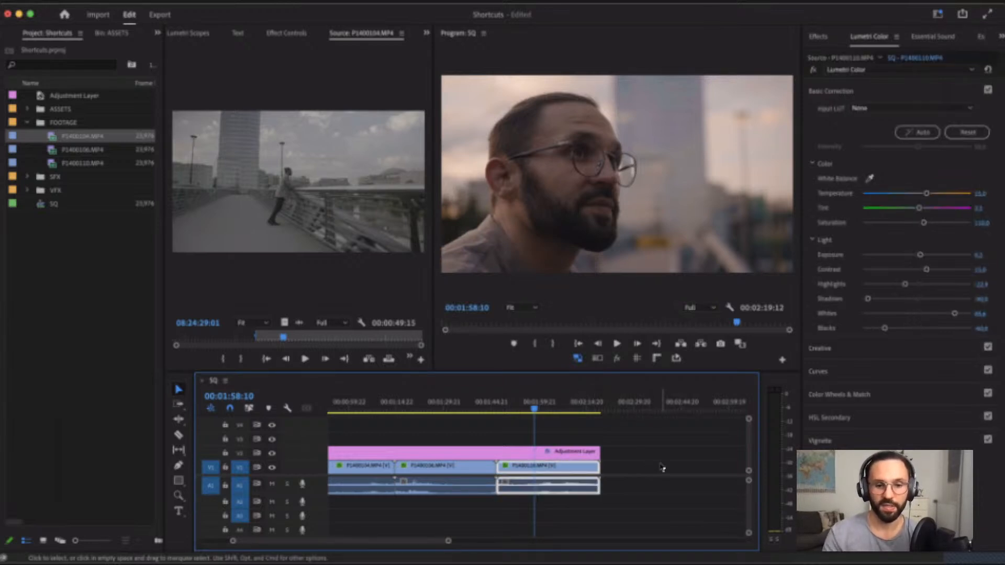
click(640, 468)
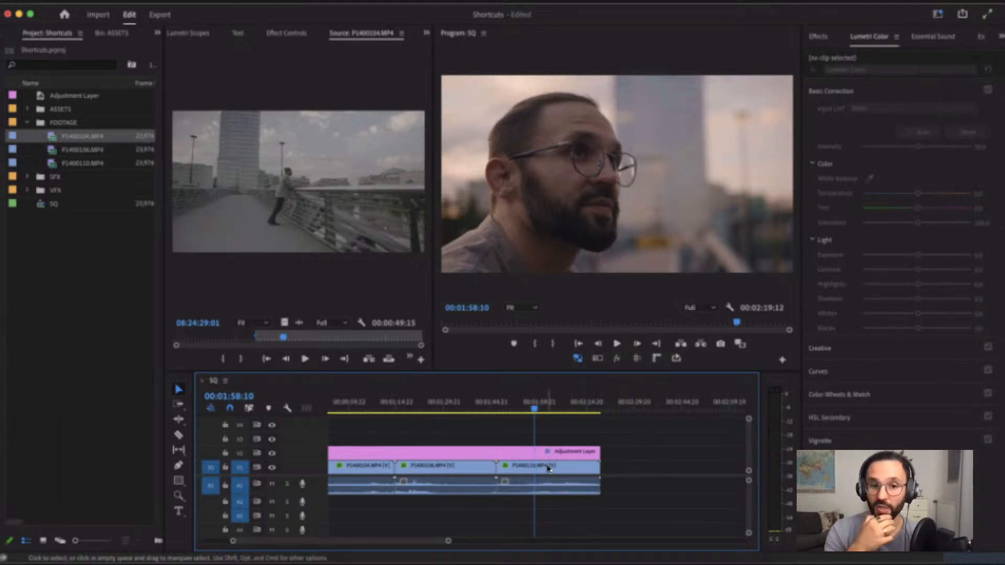
- Set the speed of the third clip and its audio to 50% with the Speed/Duration command and undo the change
click(606, 483)
key(super+r)
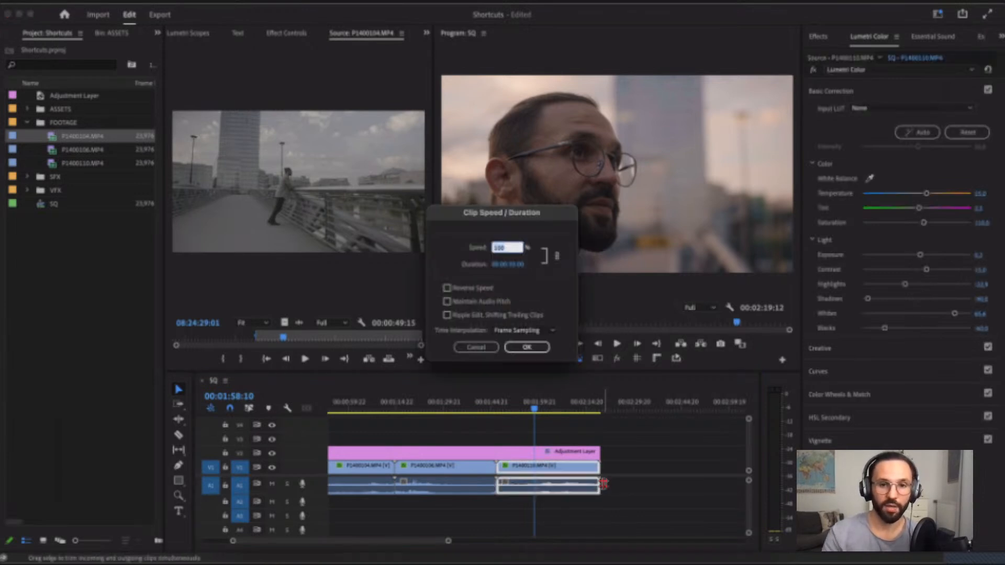
text(5.)
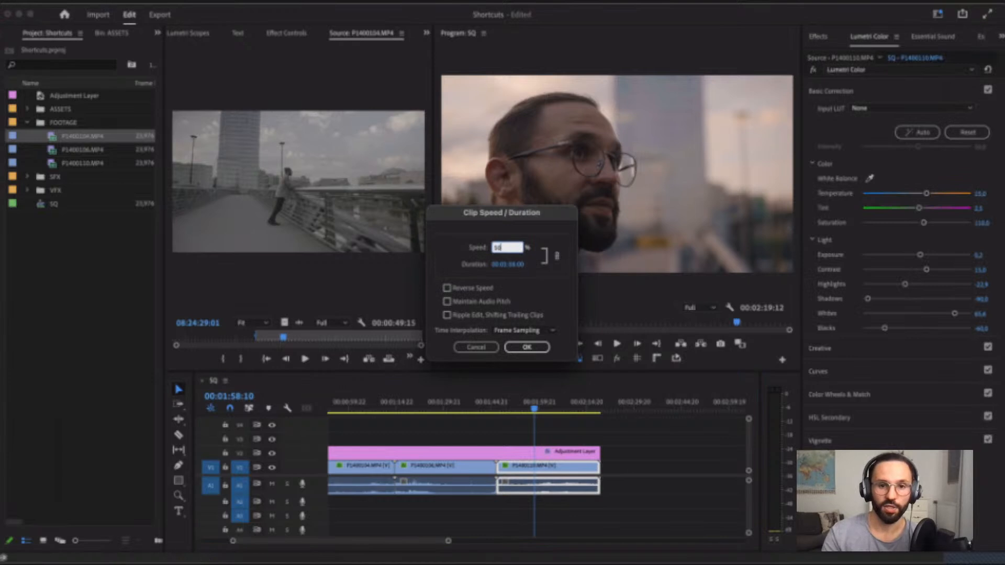
text(0)
key(Return)
key(super+z)
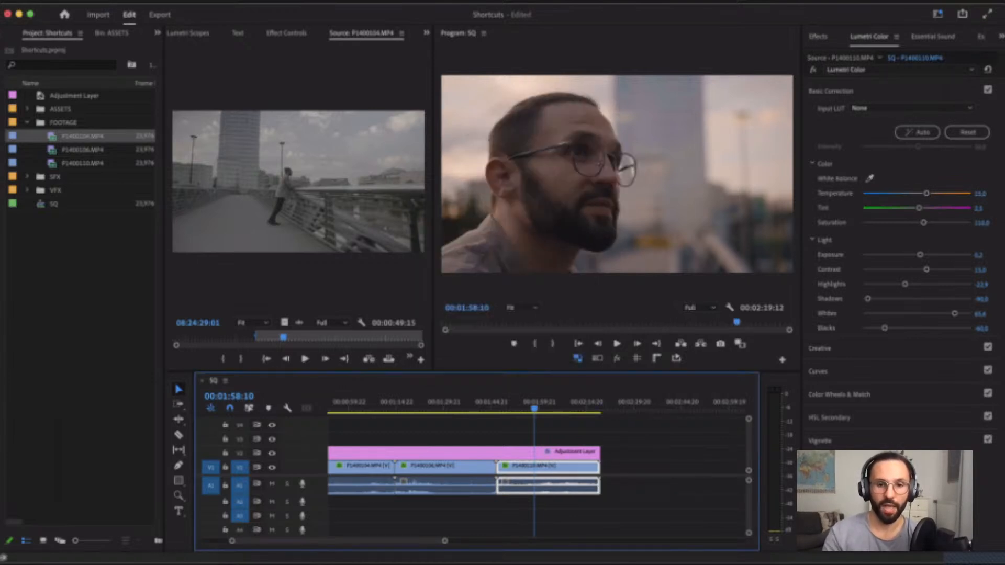
- Consult the keyboard shortcut assignments again with the whole sequence in view, and return to the timeline
key(minus)
key(minus)
key(minus)
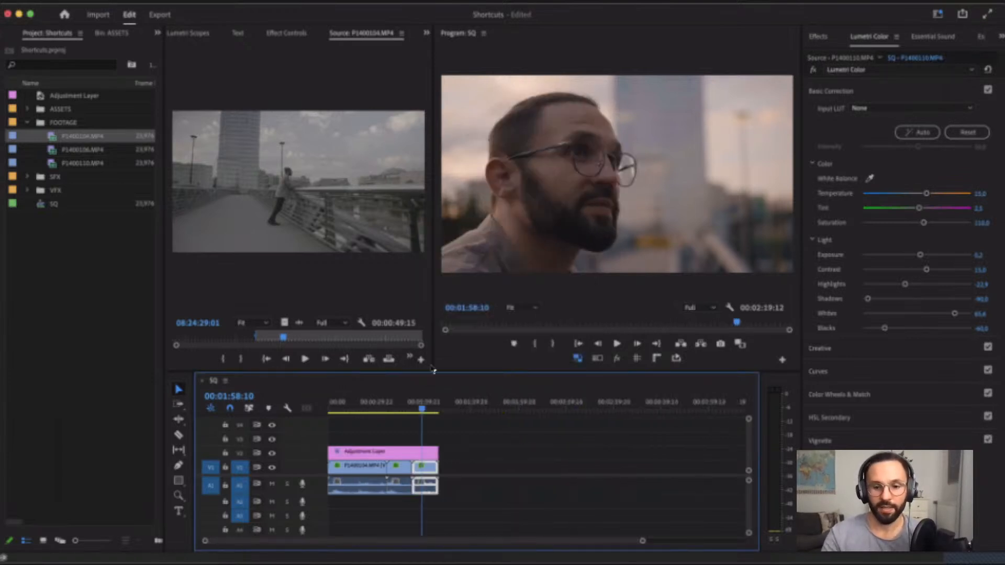
key(equal)
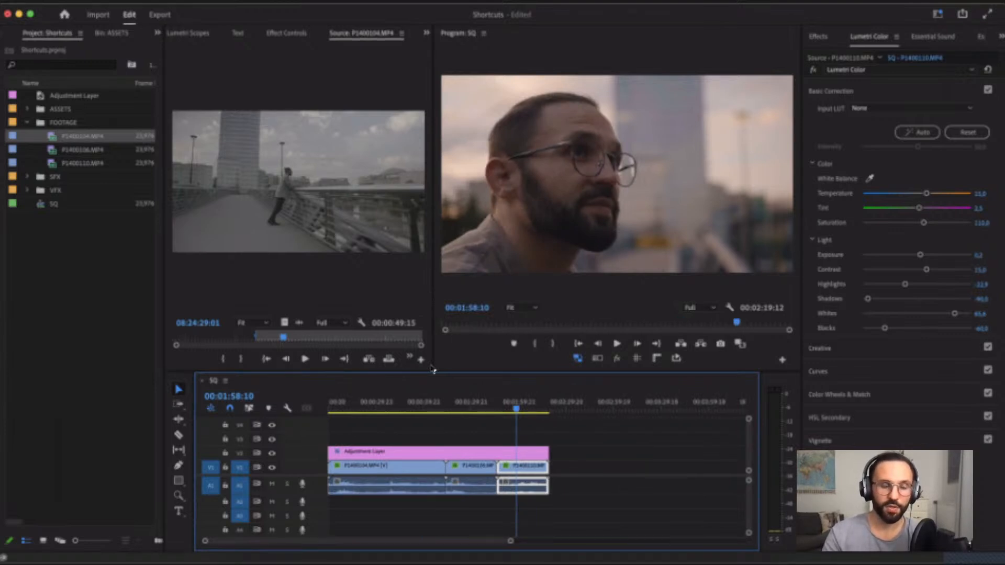
key(super+alt+k)
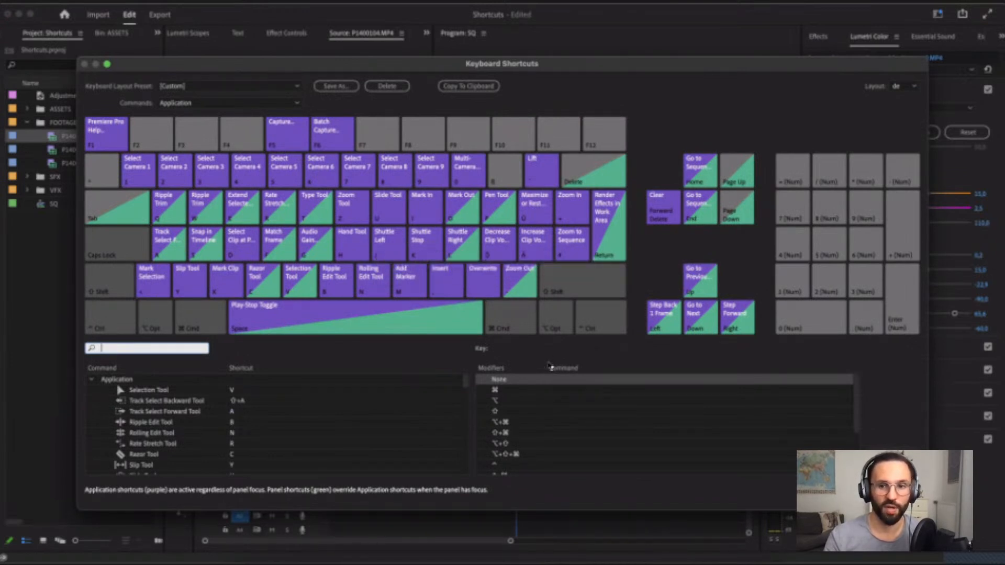
key(Escape)
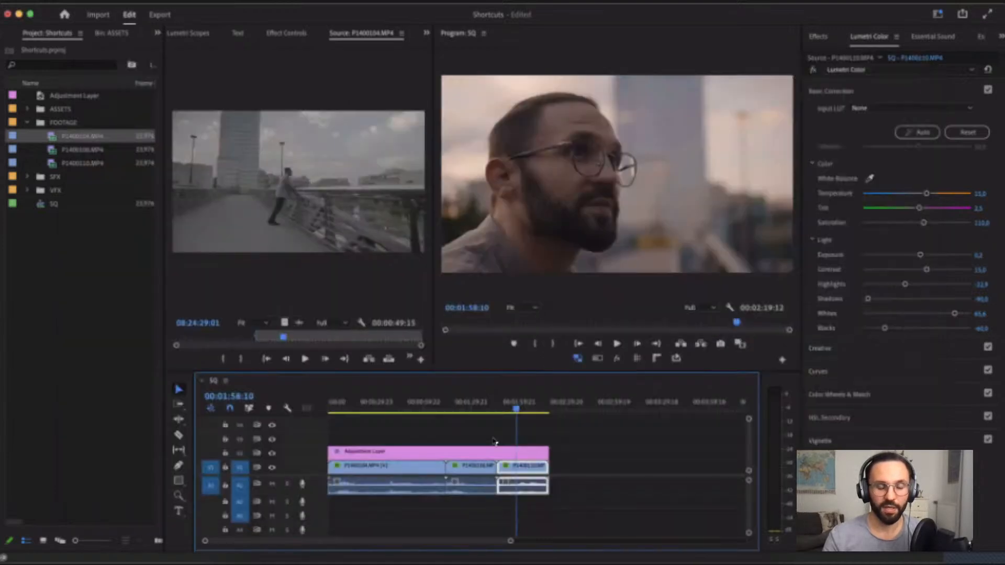
- Play the sequence from its start, stop, play it in reverse, and return the playhead to the start
drag(344, 403, 397, 421)
key(Home)
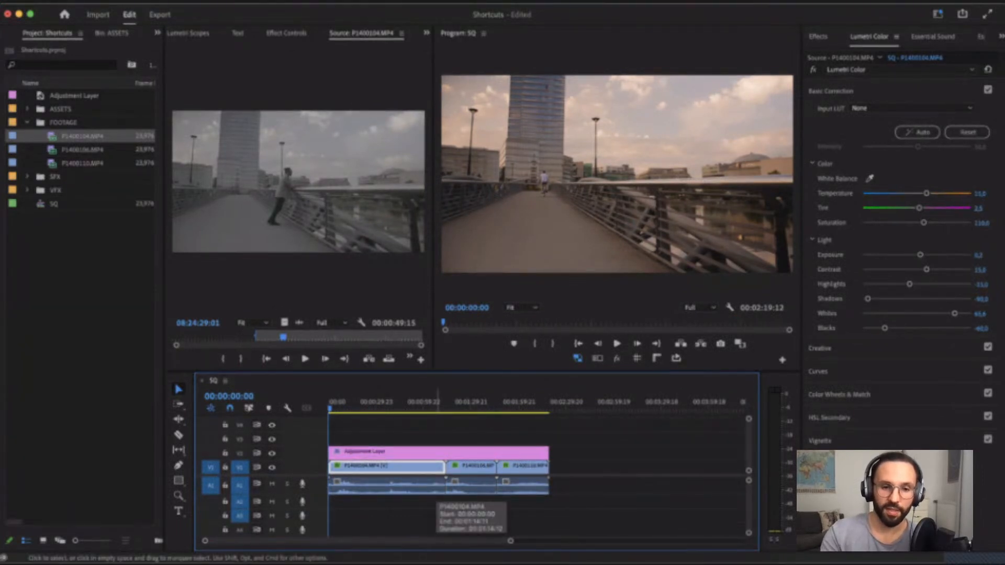
key(space)
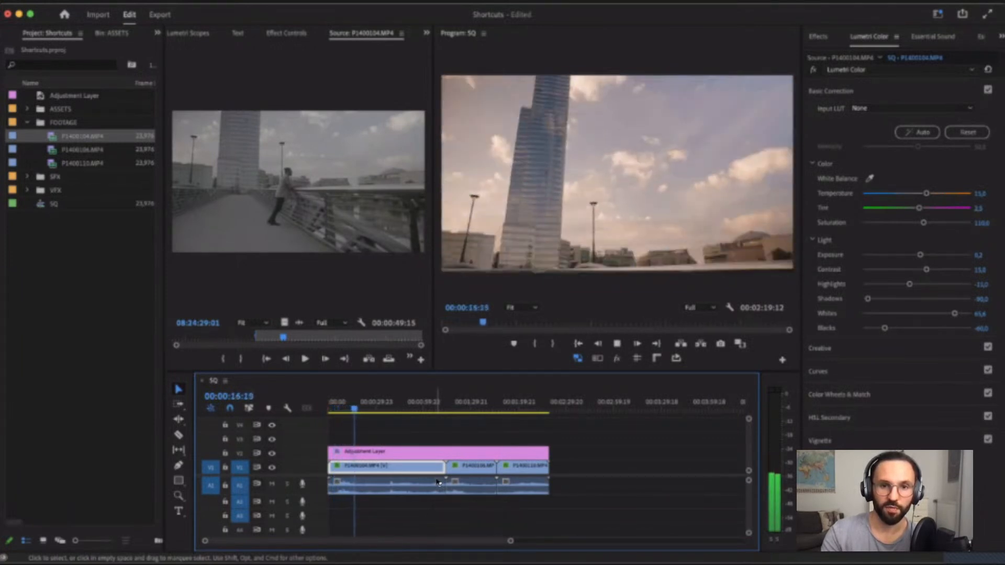
key(k)
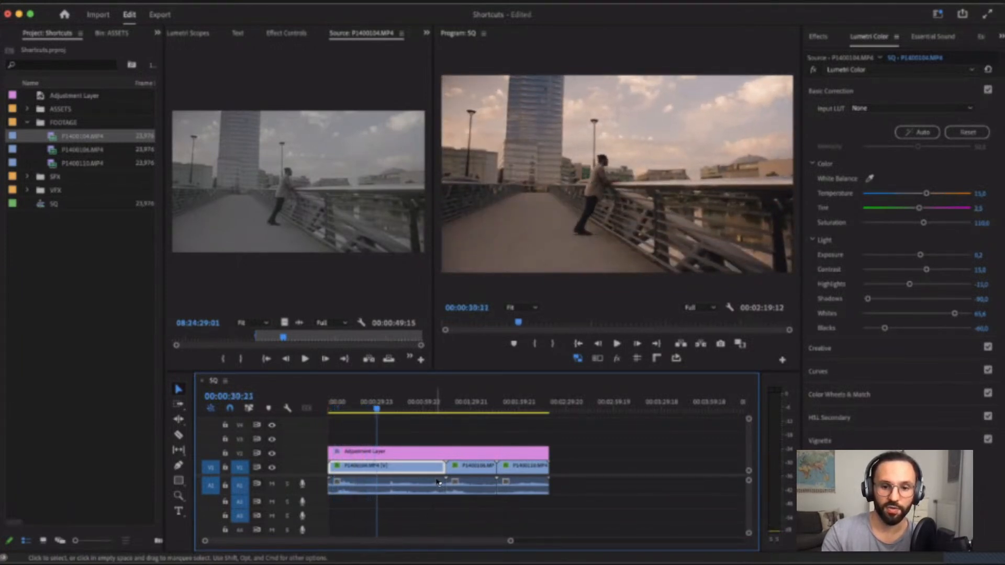
key(j)
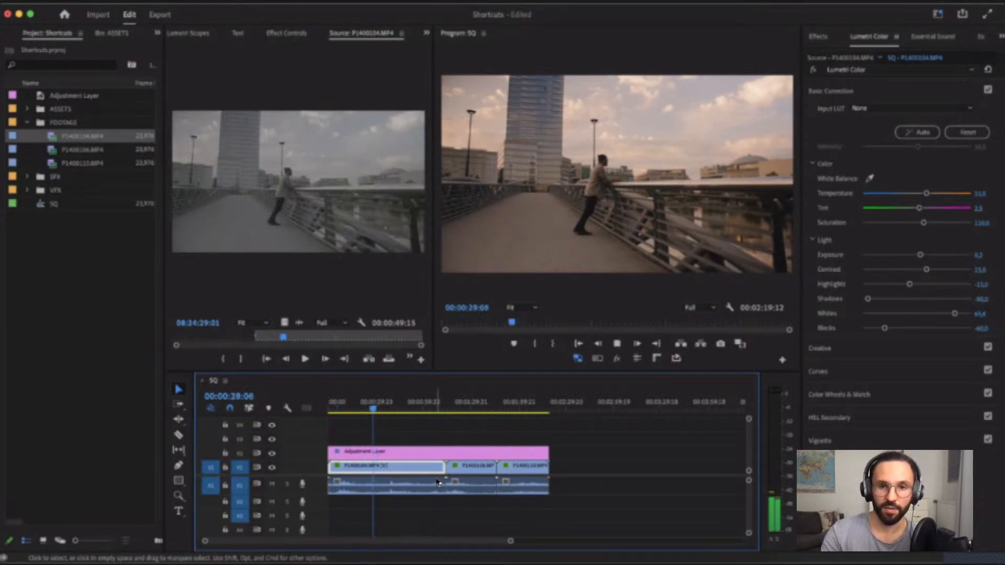
key(j)
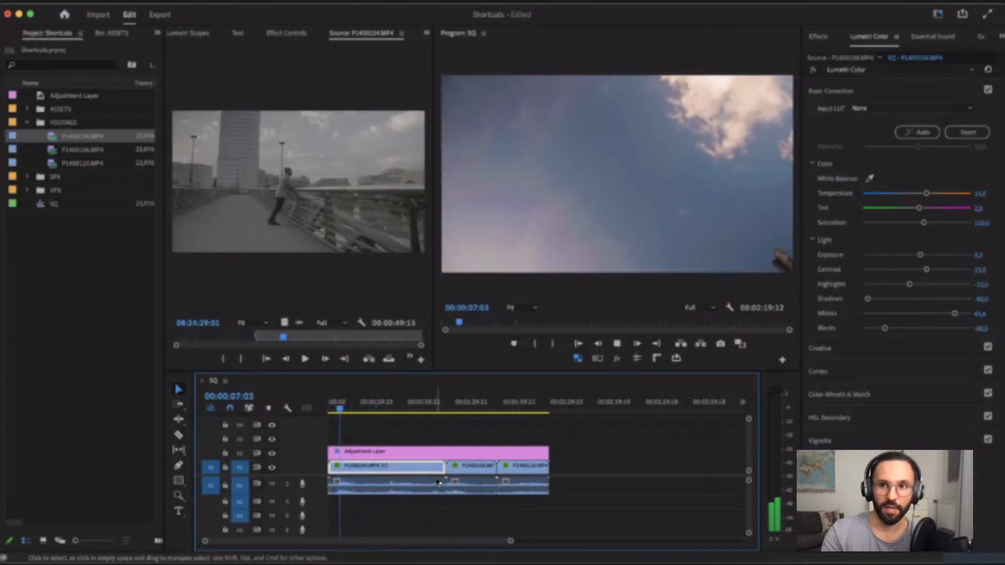
key(k)
key(Home)
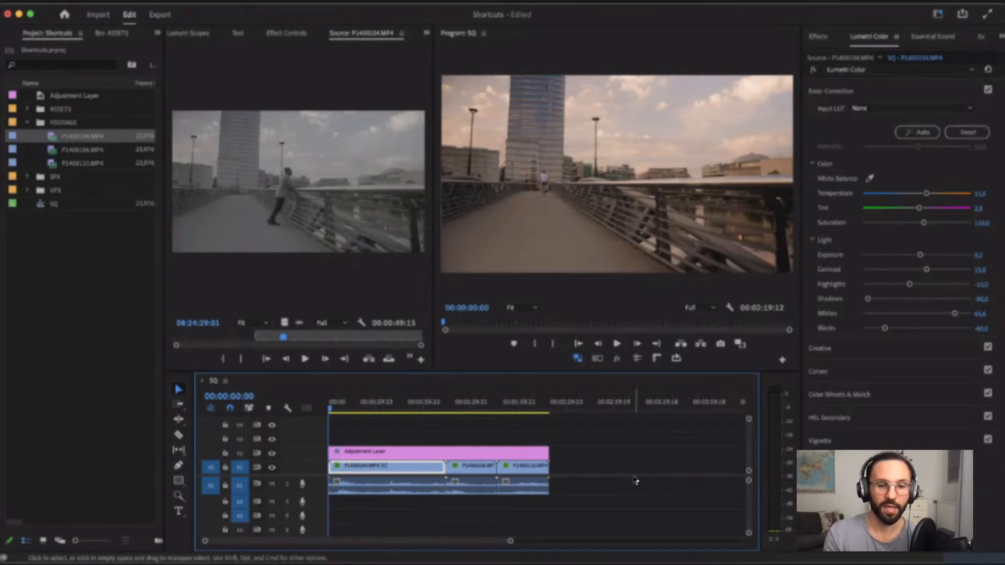
- Mute audio track A1 and shuttle playback forward and backward, stopping the playhead at 00:00:12:18
click(272, 485)
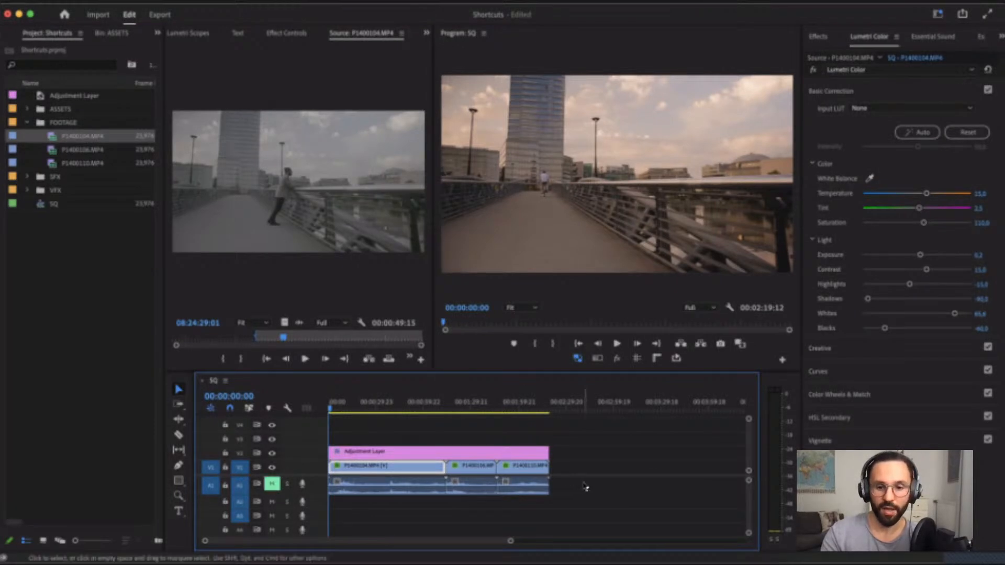
key(space)
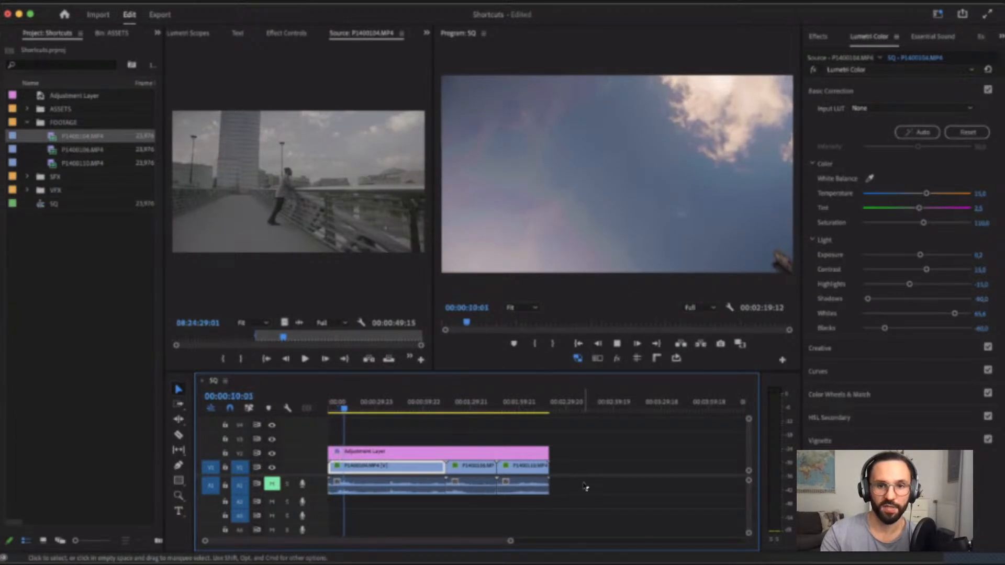
key(j)
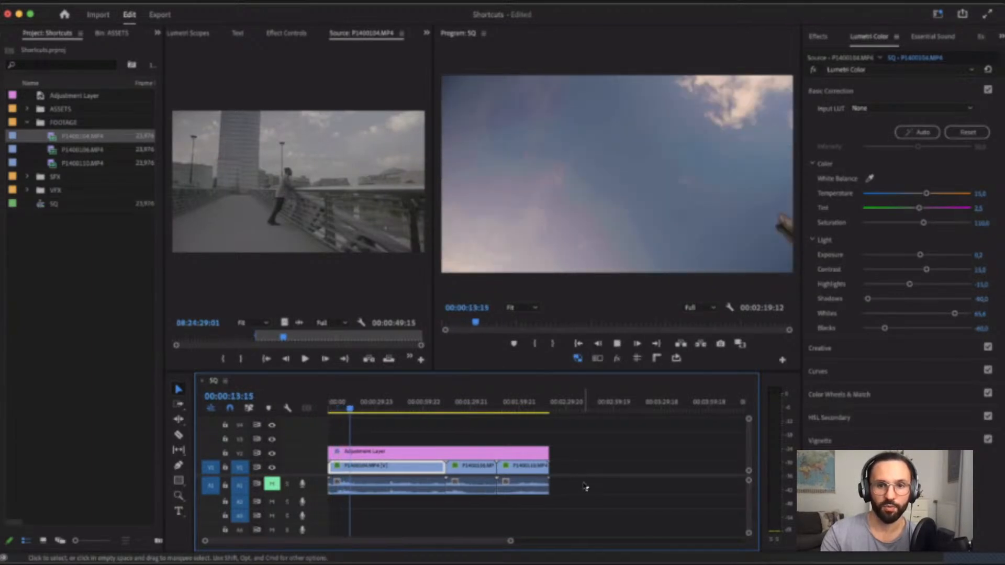
key(k)
key(l)
key(j)
key(k)
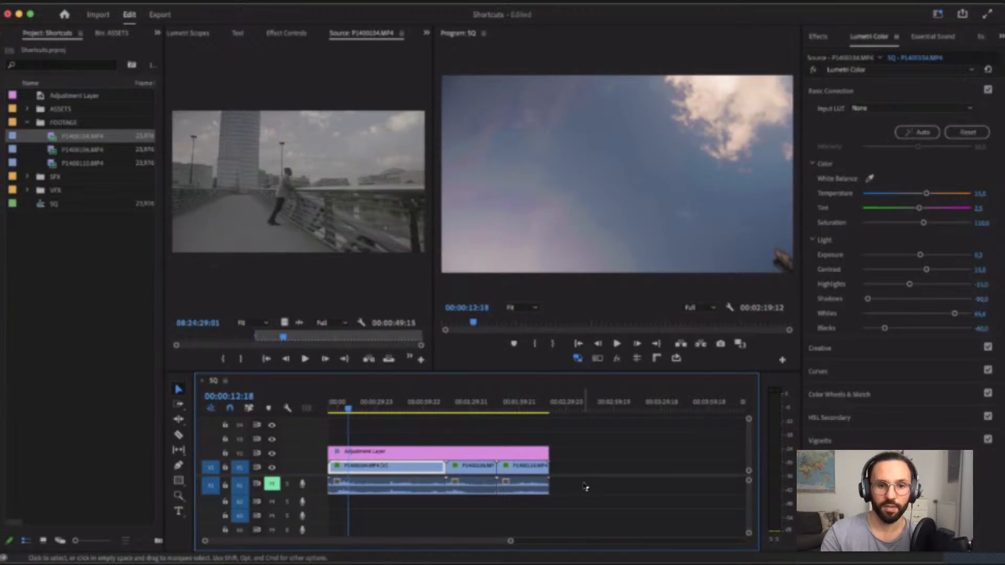
- Select the first clip with its audio and split both at the playhead at 00:00:12:18
key(d)
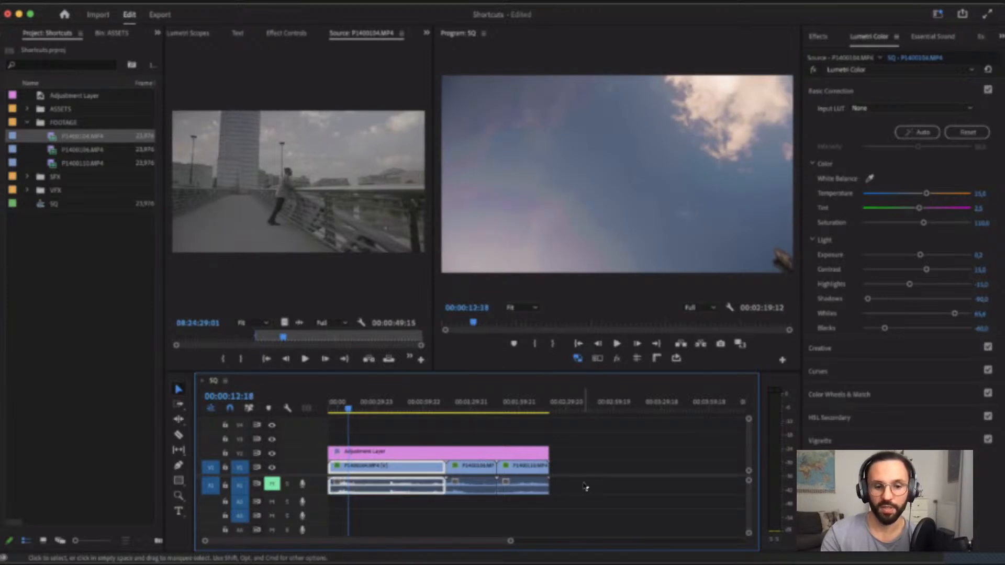
key(super+k)
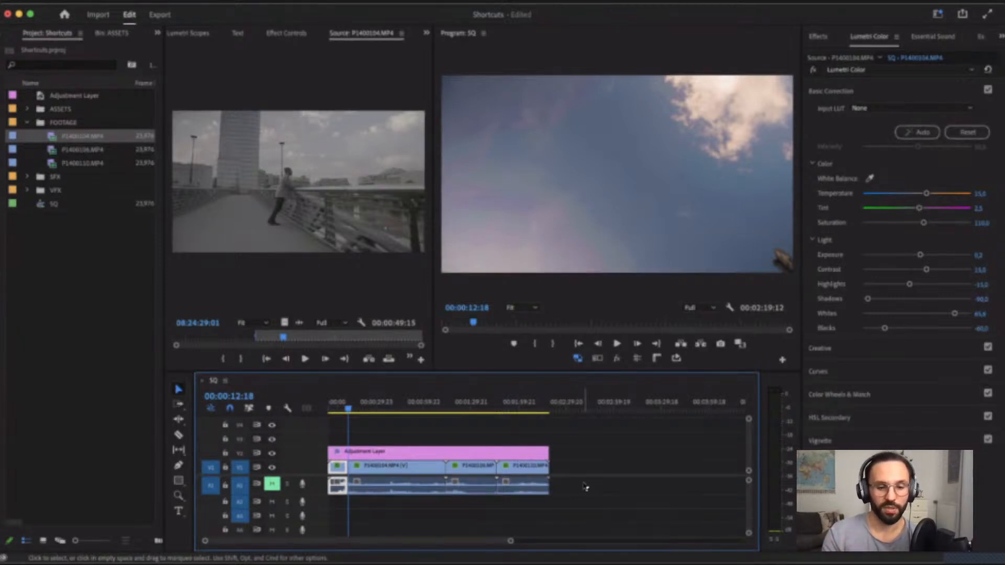
- Look up the Ripple Delete command in the keyboard shortcuts by searching for "ripple", and close the dialog
key(alt+super+k)
text(ripple)
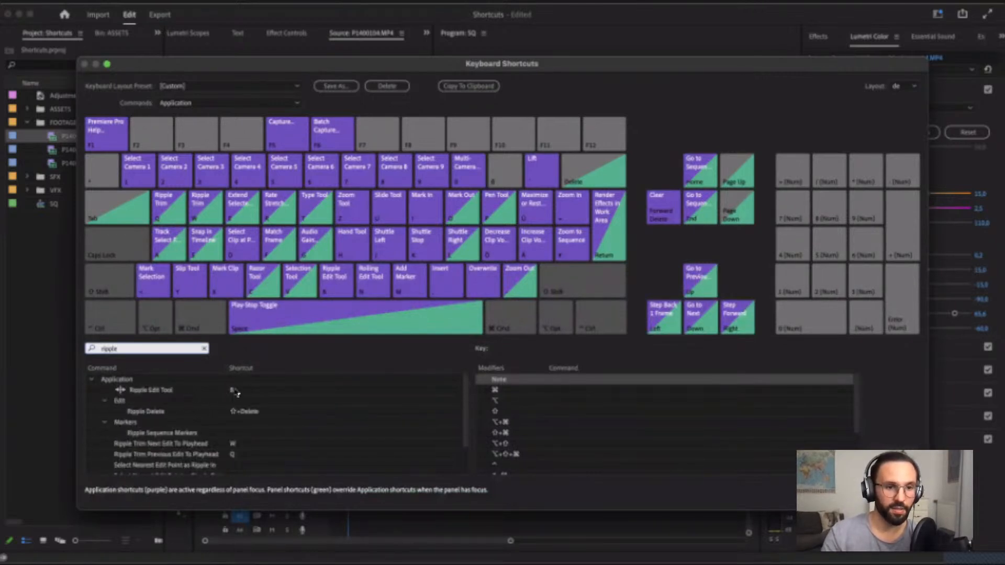
click(162, 415)
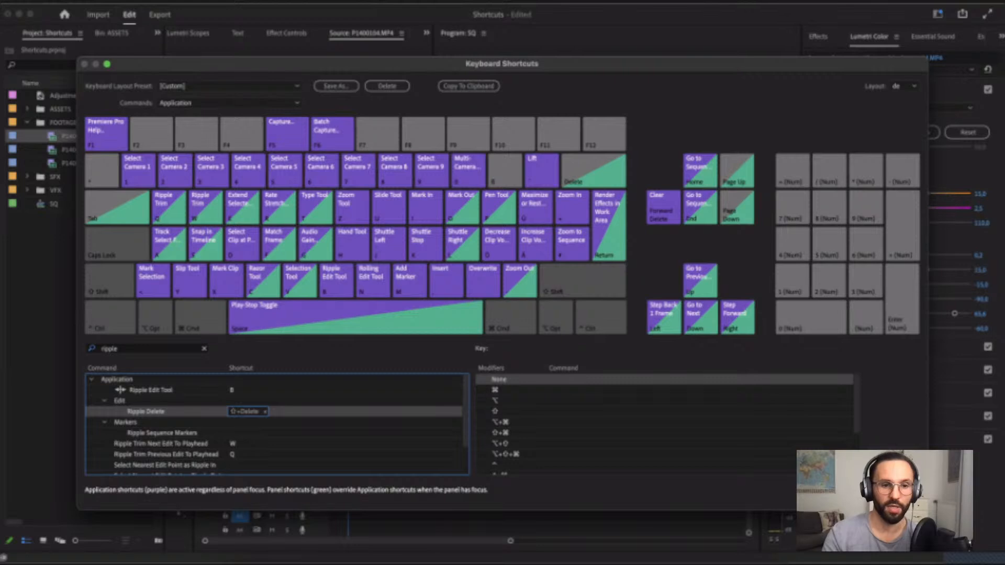
click(895, 495)
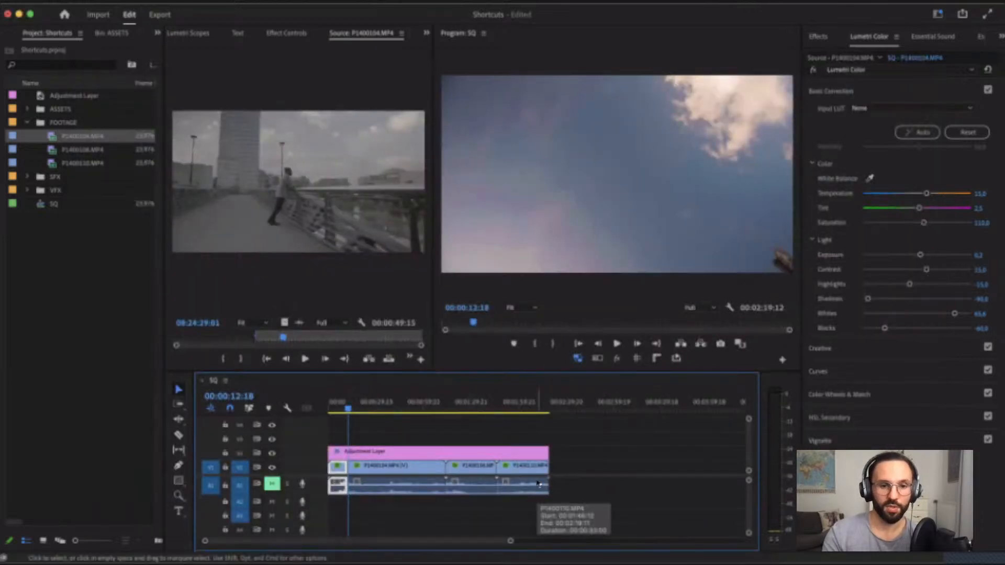
- Select the short segment at the start of the sequence with its audio and ripple delete it
click(639, 482)
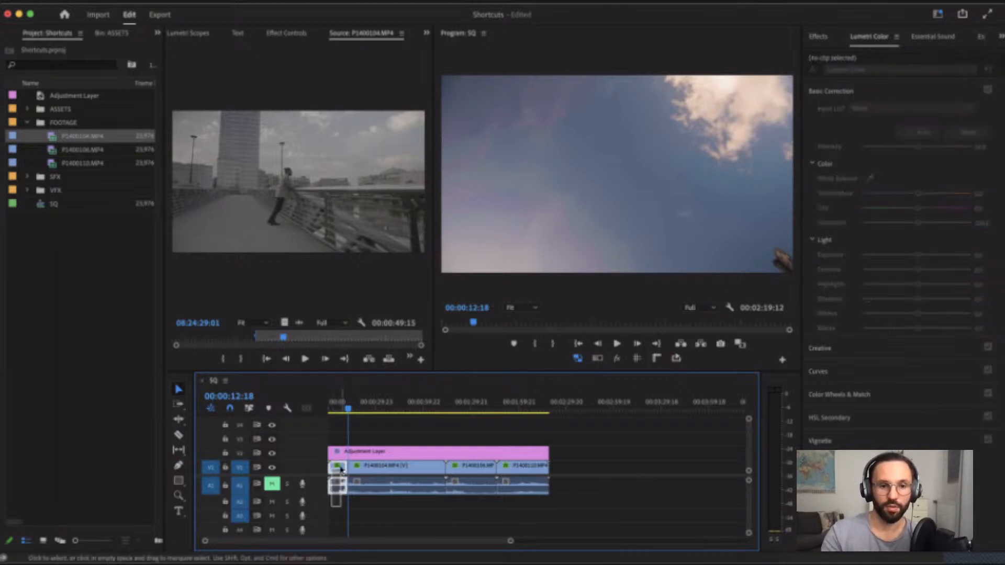
click(336, 485)
key(q)
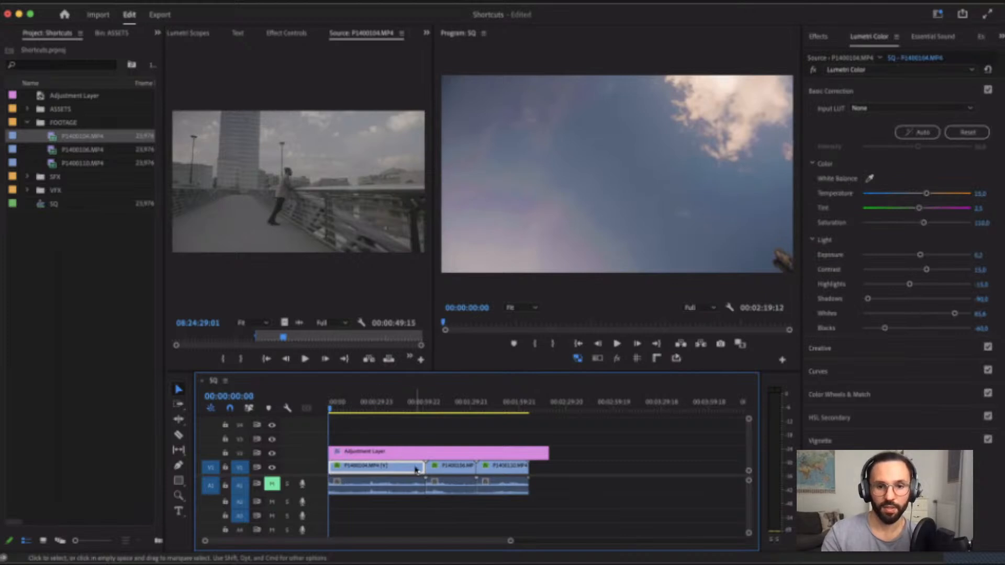
- Play the sequence from its start, stop at 00:00:12:00, and split the first clip with its audio there
key(backslash)
key(space)
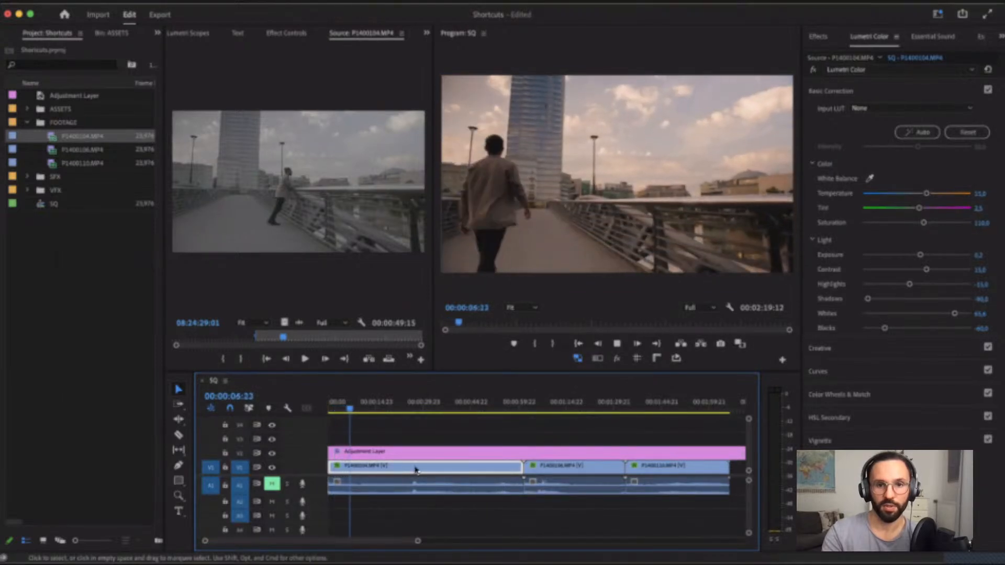
key(space)
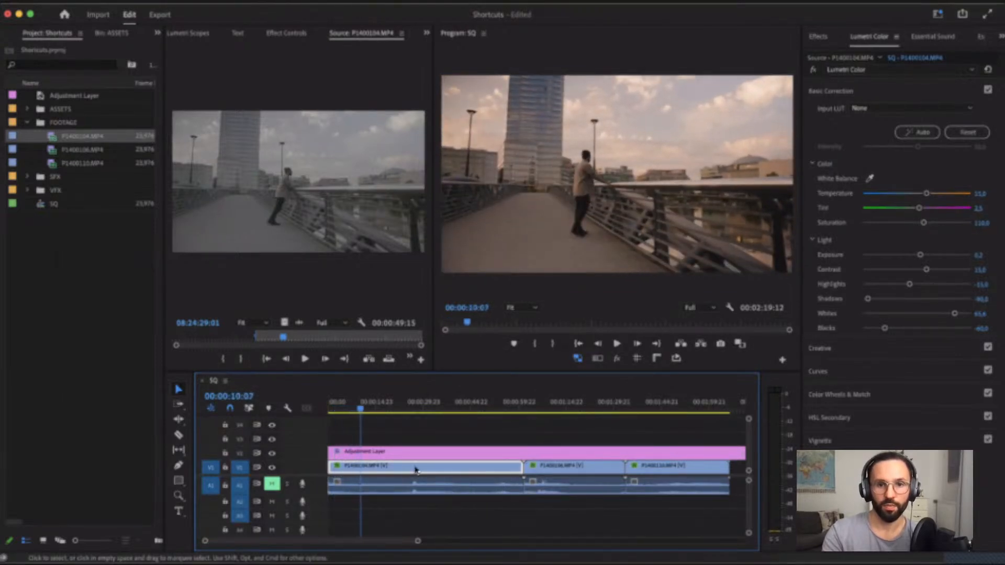
key(space)
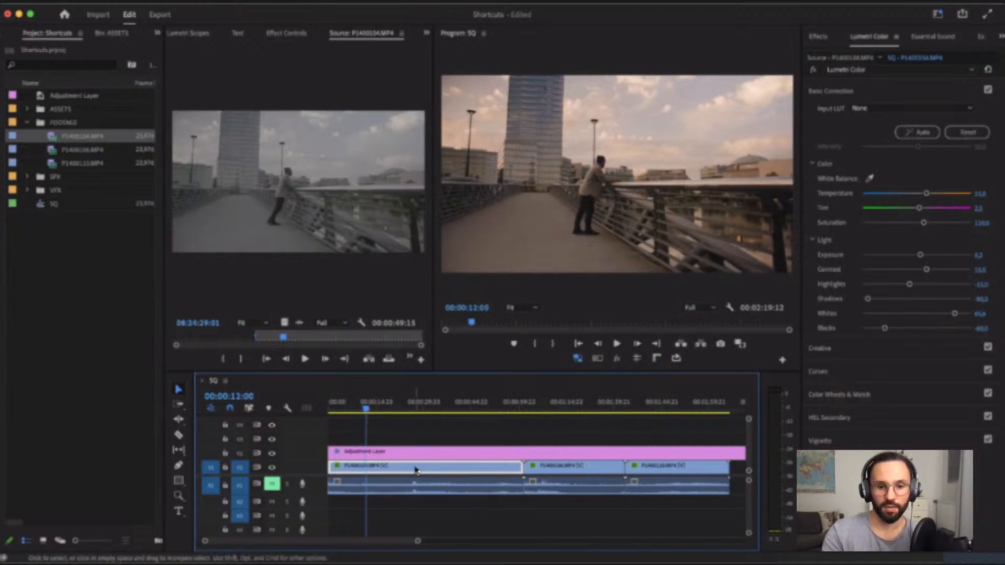
click(417, 470)
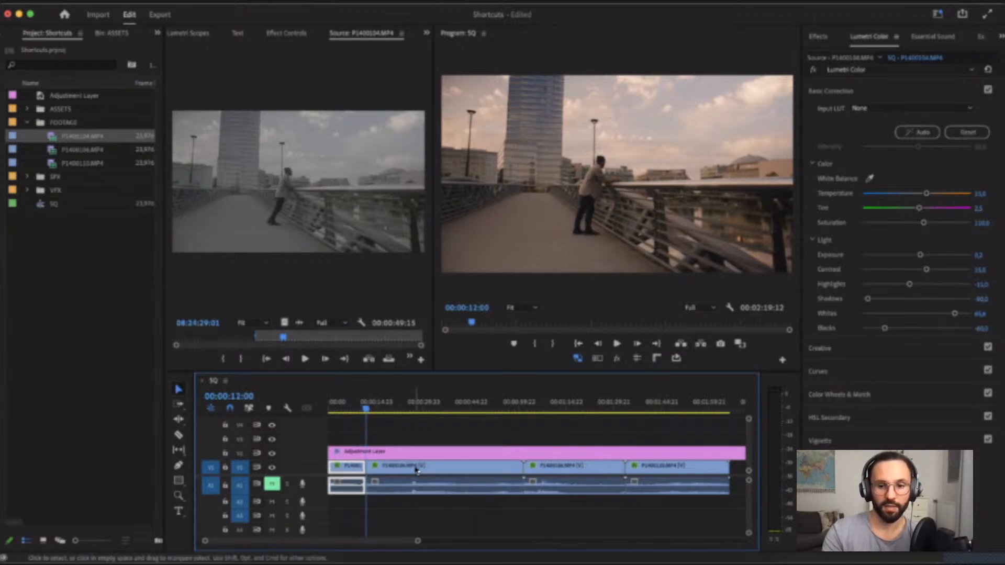
- Try to ripple delete the part of the first clip before the cut, and undo the deletion
key(q)
click(417, 469)
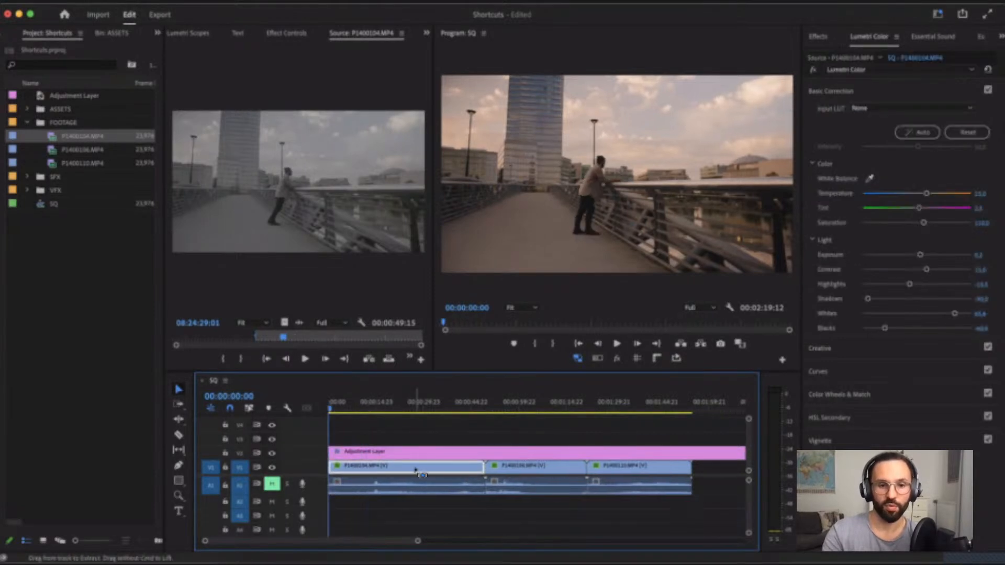
key(super+z)
- Play on to 00:00:29:06, stop, and ripple delete the part of the first clip after the cut with its audio
key(space)
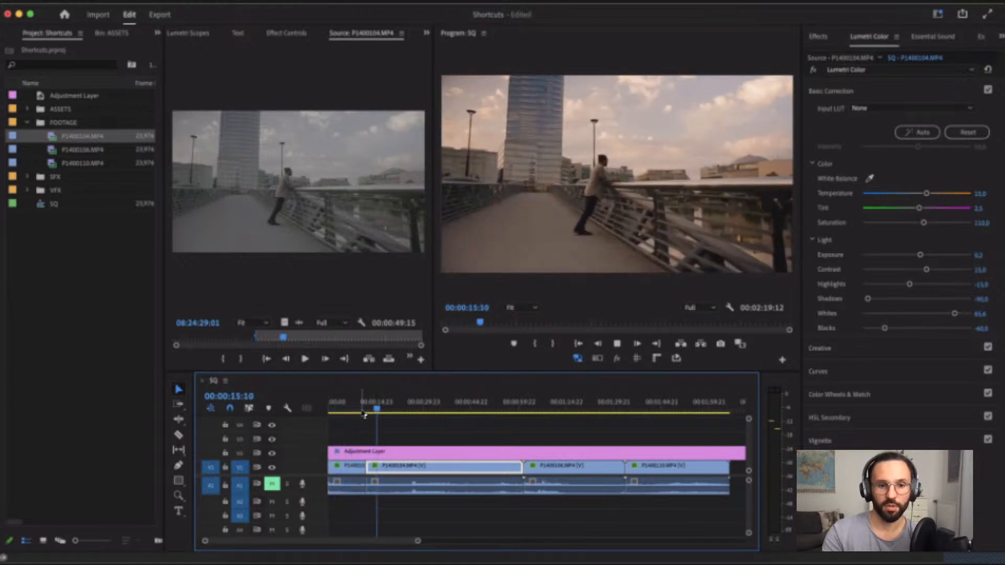
key(space)
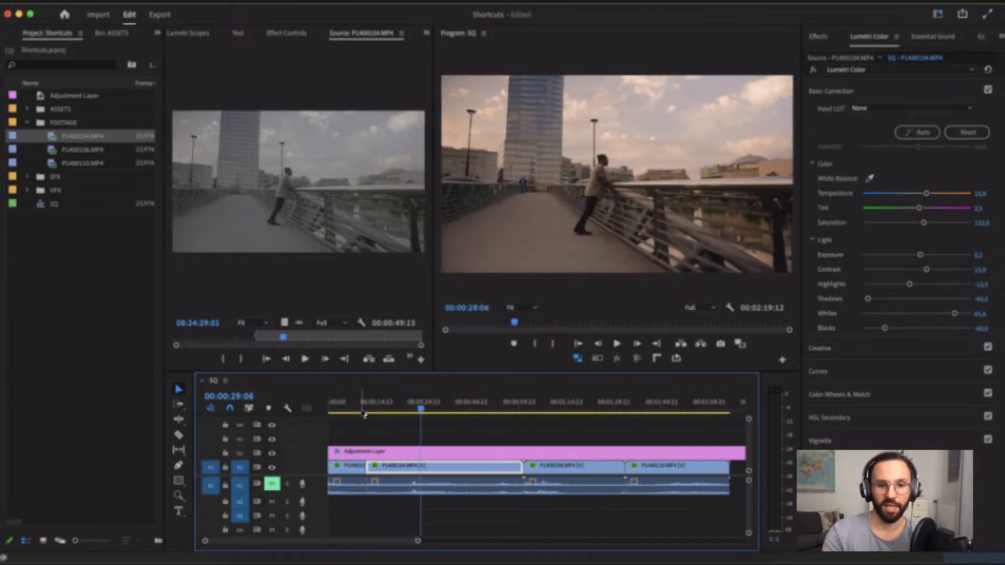
key(d)
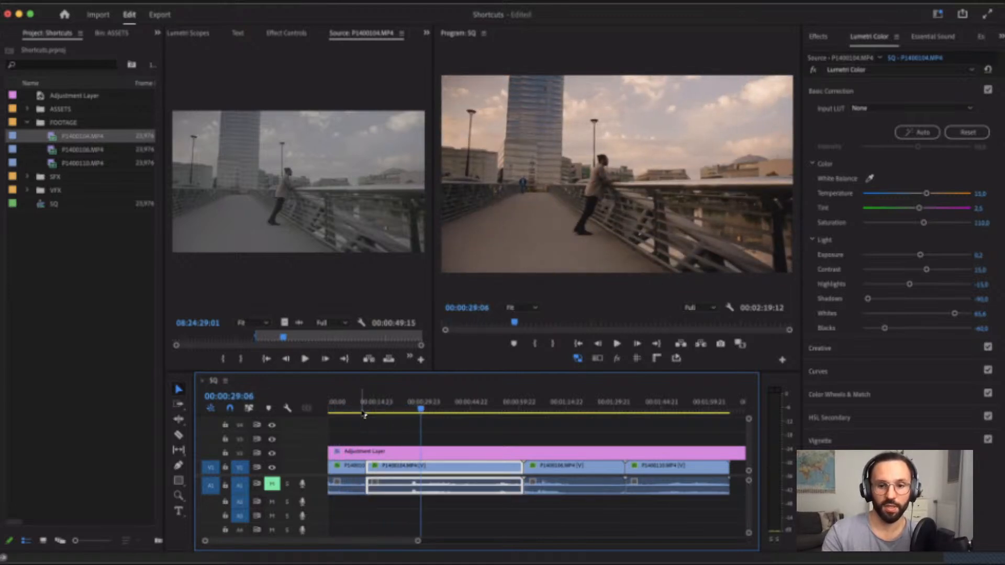
key(shift+Delete)
key(Up)
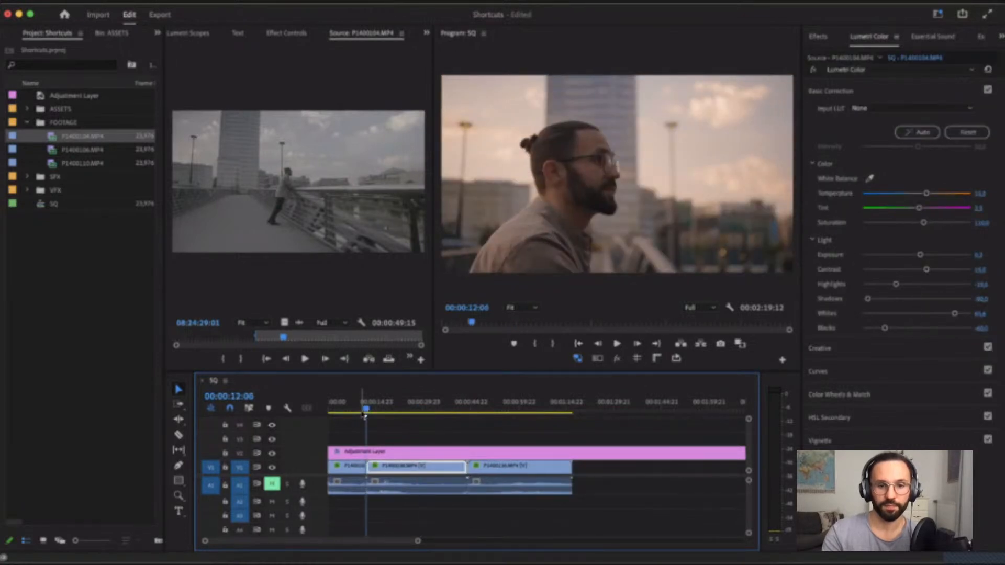
- Shuttle to 00:00:22:12, split the second clip with its audio there, and ripple delete its part before the cut
key(shift+k)
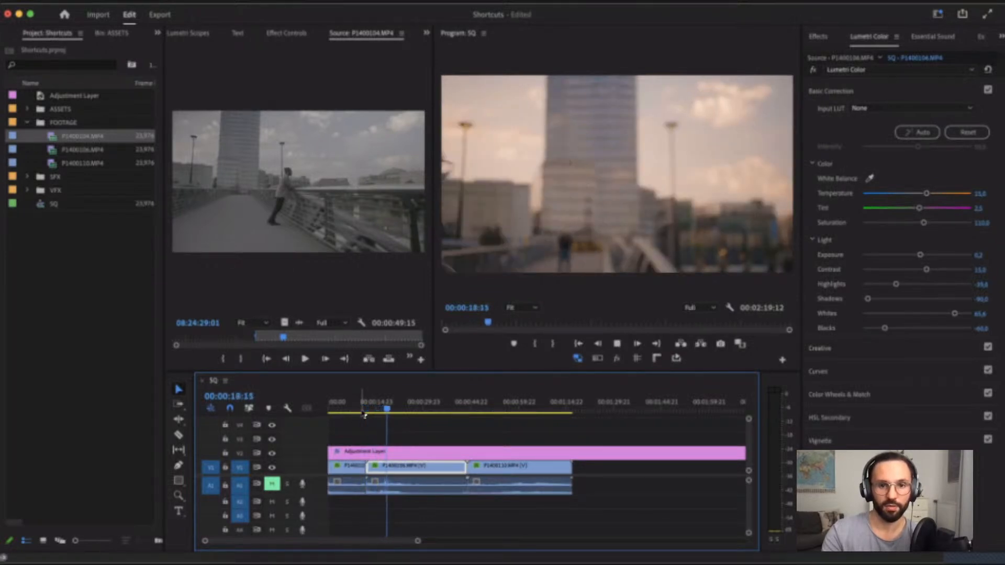
key(j)
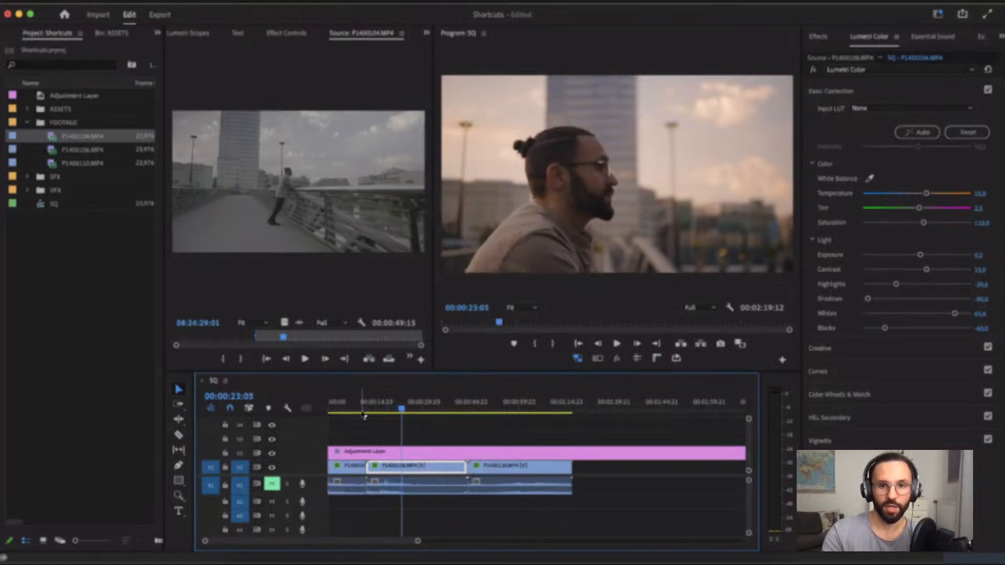
key(l)
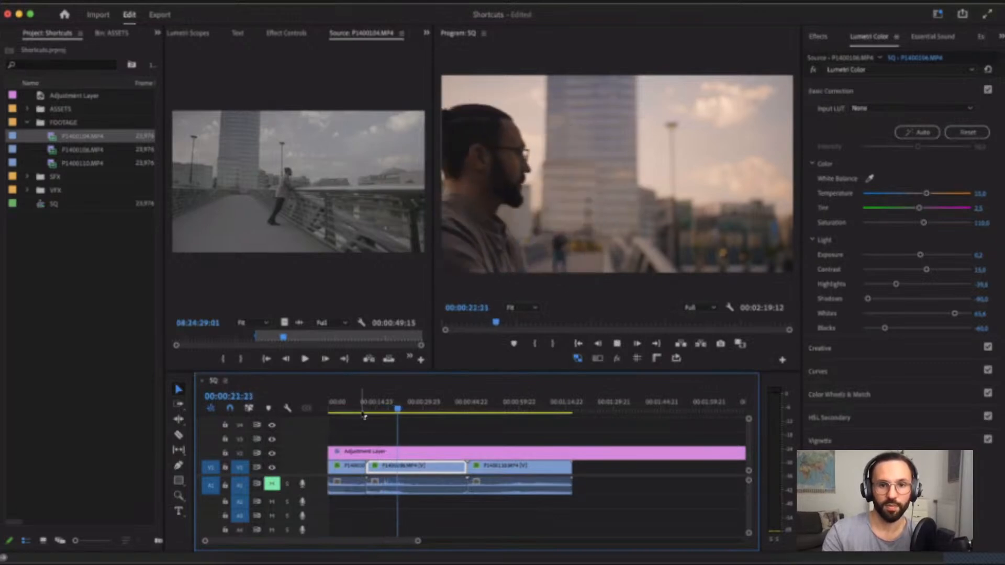
key(k)
key(k)
key(super+k)
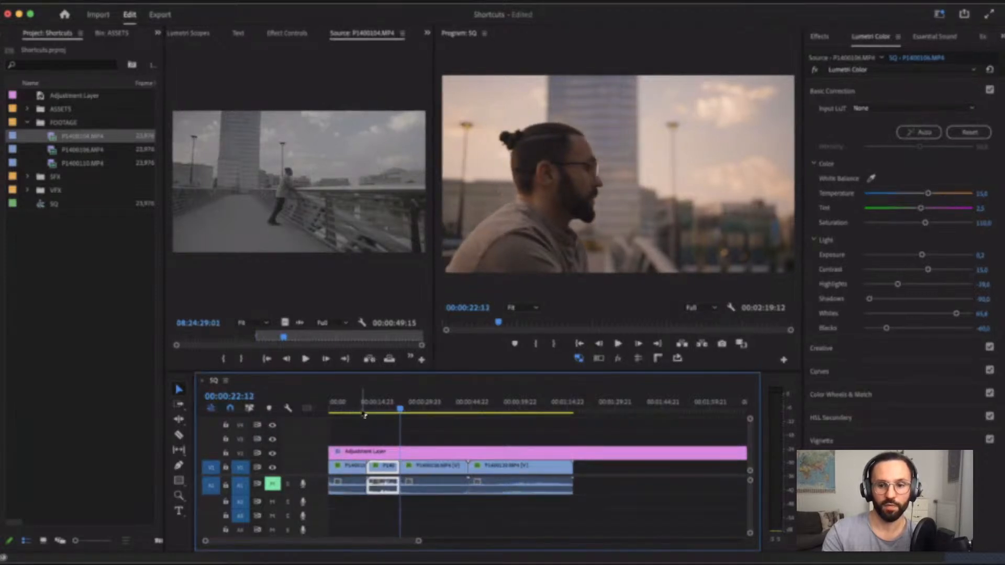
key(q)
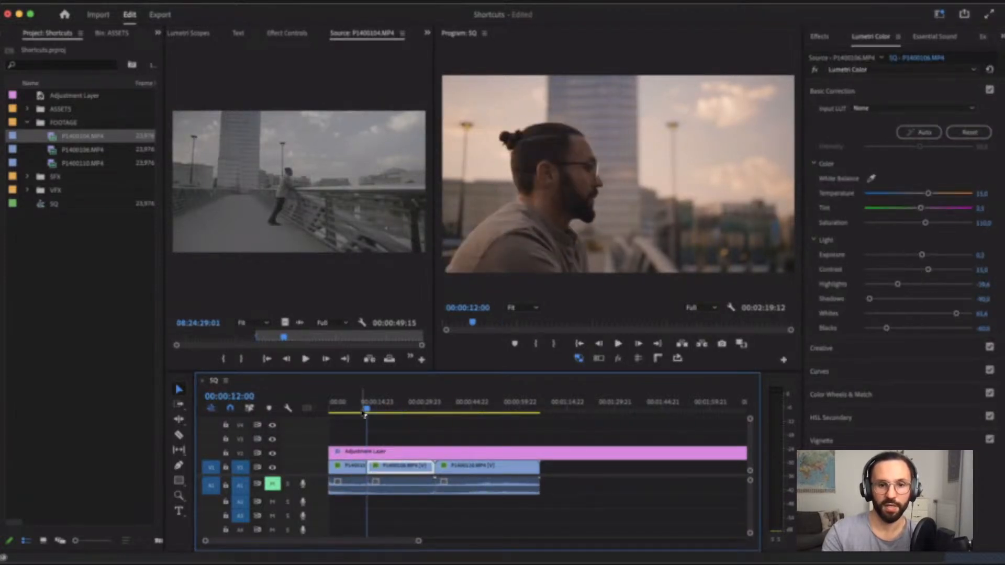
- Play forward to 00:00:14:23, stop, and split the second clip with its audio there
key(l)
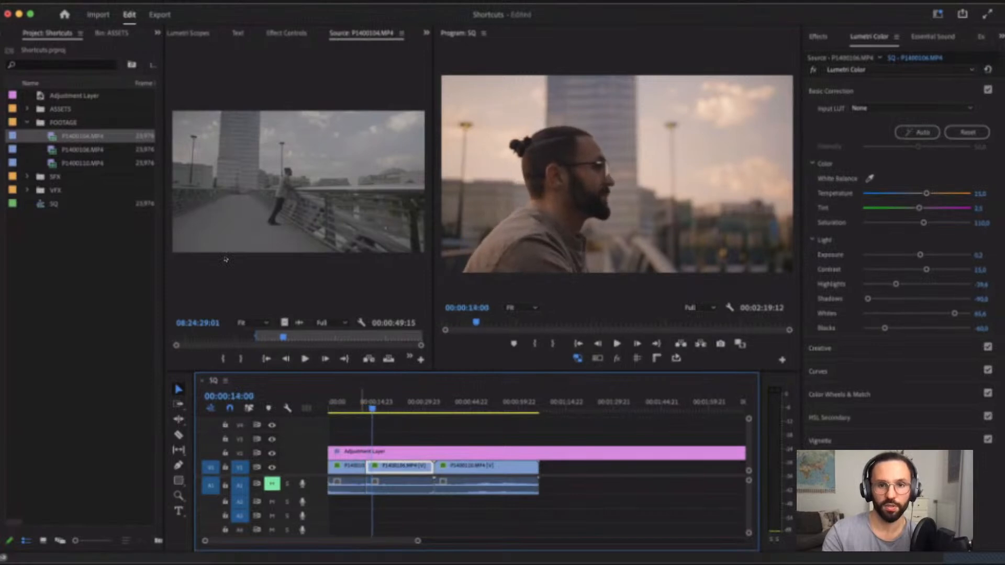
key(space)
key(super+k)
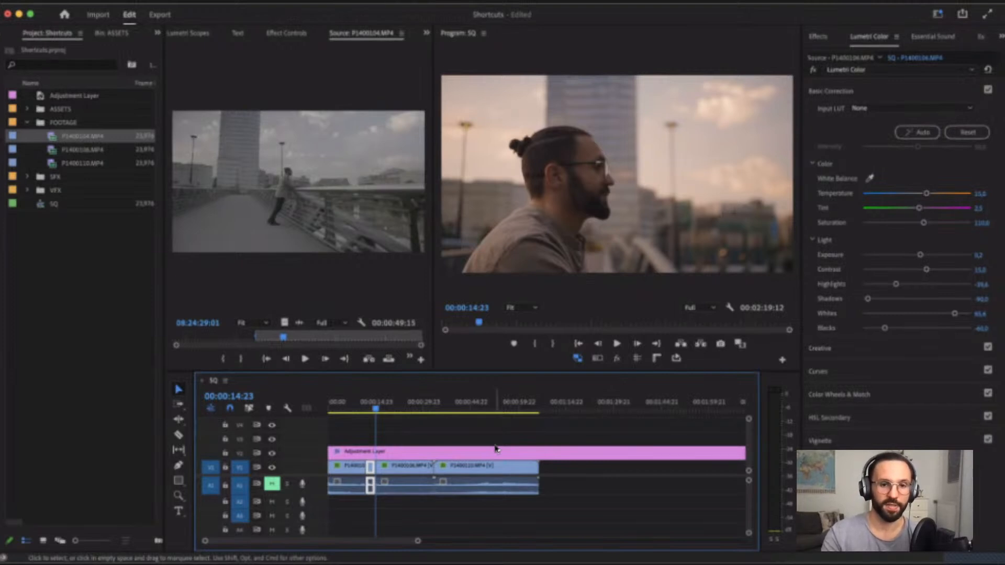
- Find the clip Rename command in the keyboard shortcuts, assign Option+R to it, and confirm the change
key(super+alt+k)
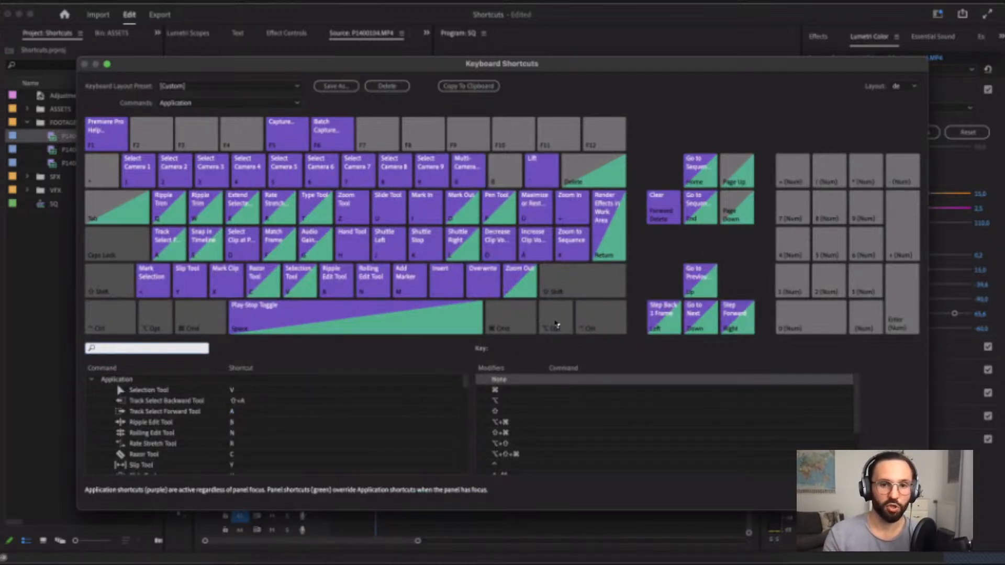
click(656, 286)
key(alt)
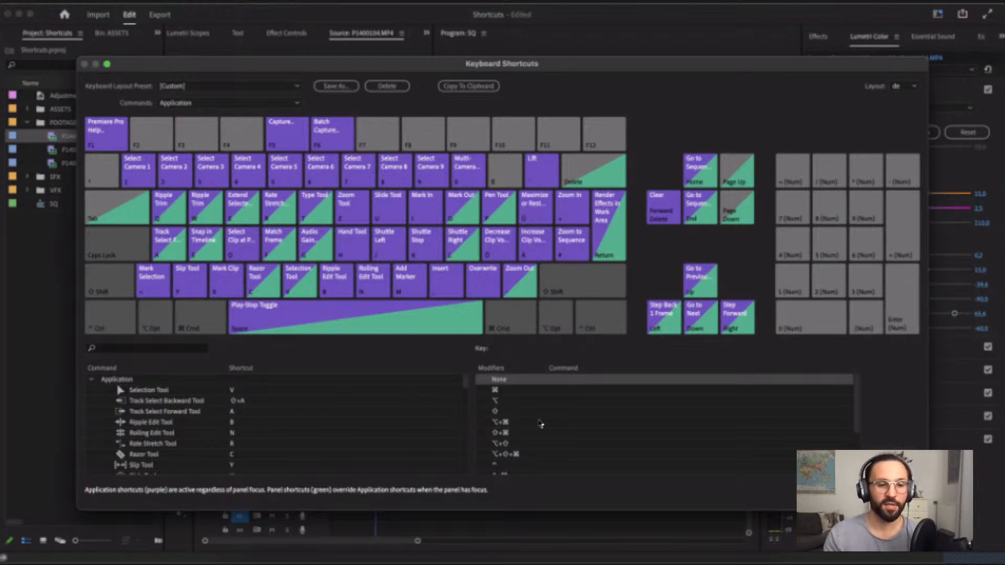
click(143, 348)
text(rename)
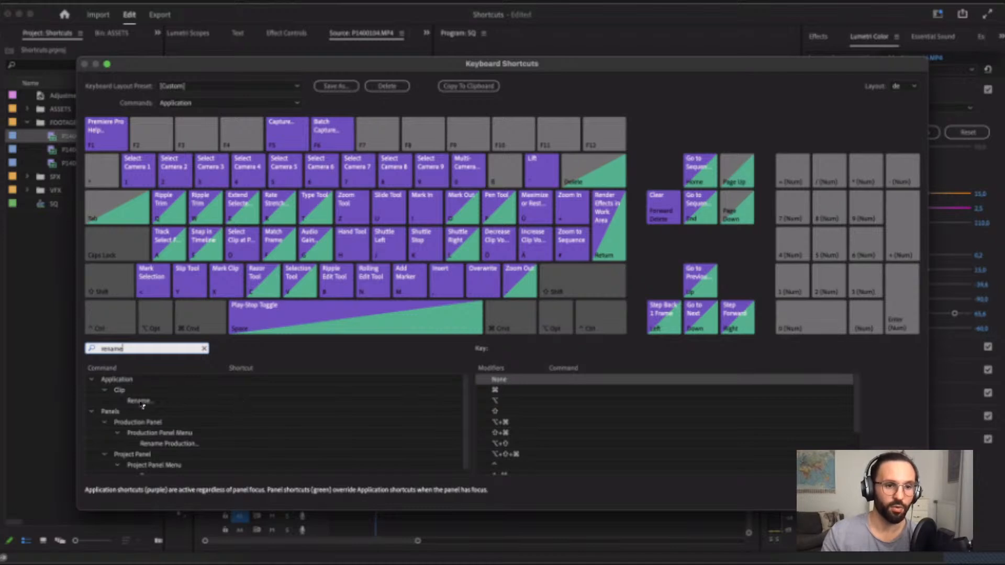
click(146, 404)
click(241, 403)
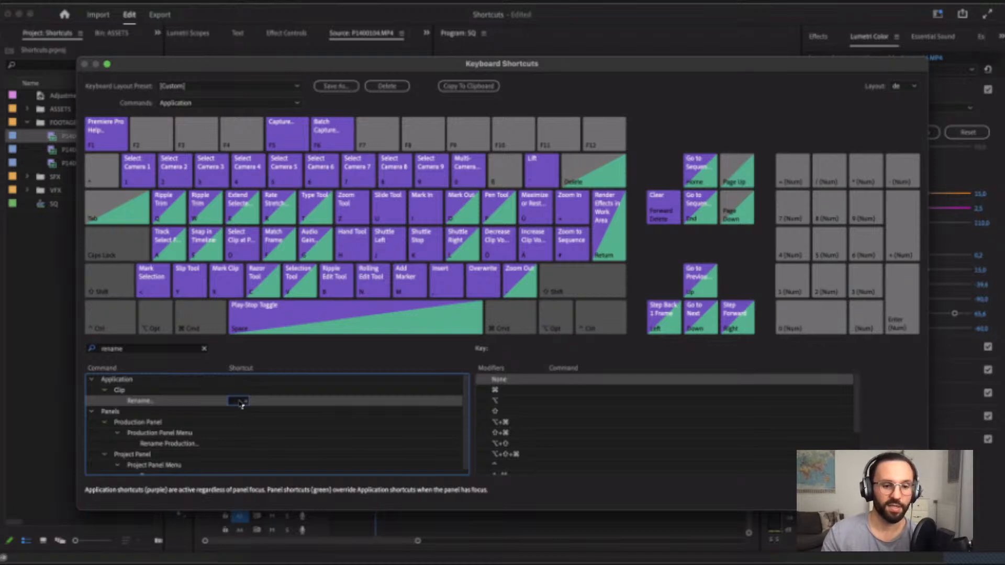
key(alt)
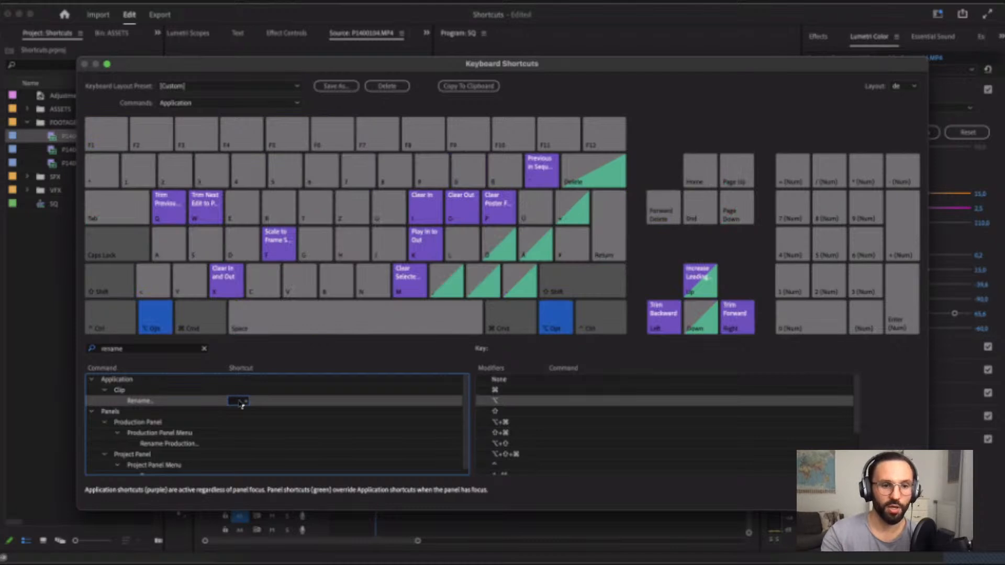
key(alt+r)
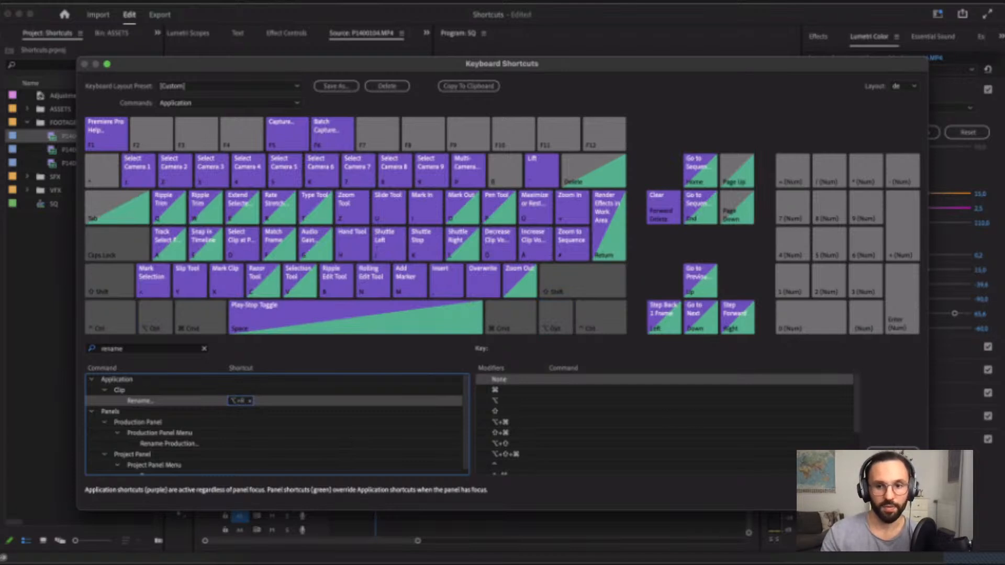
click(896, 493)
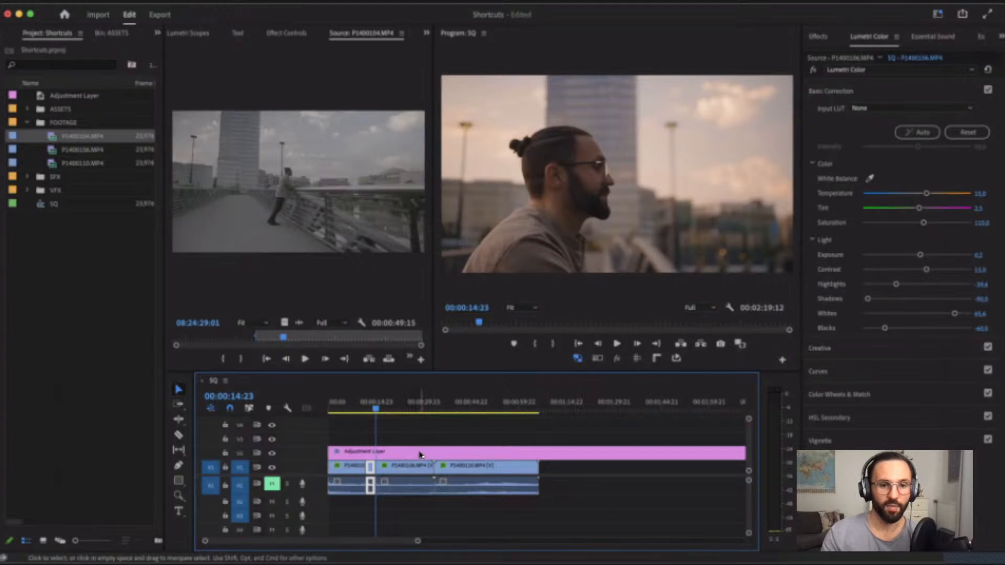
- Rename the adjustment layer clip in the timeline to "CC"
click(421, 453)
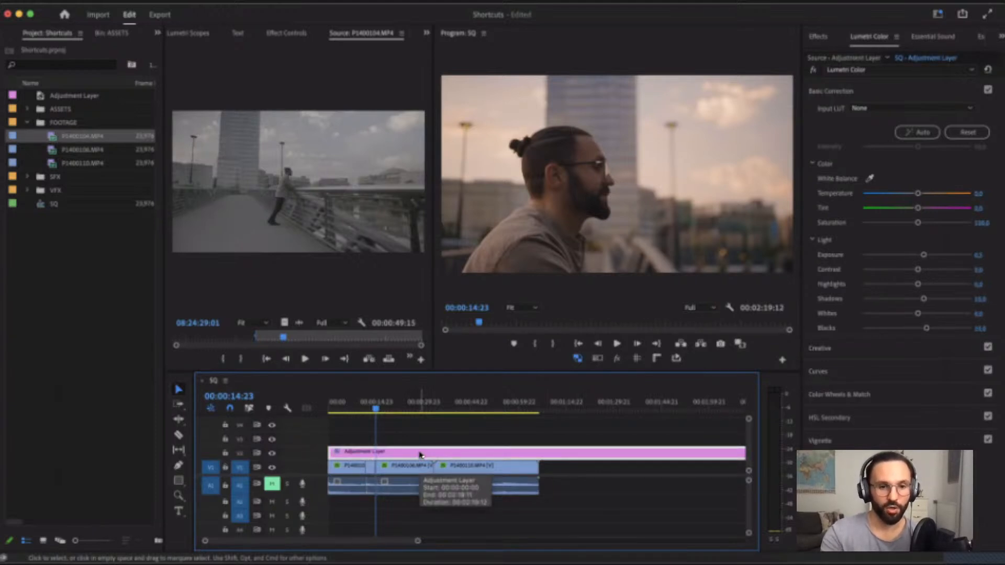
key(shift+r)
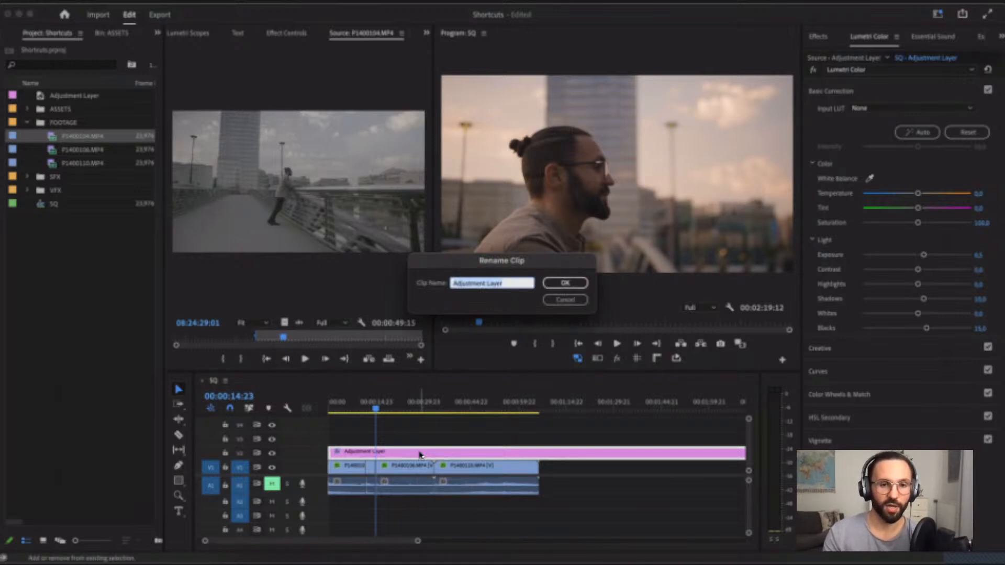
text(c)
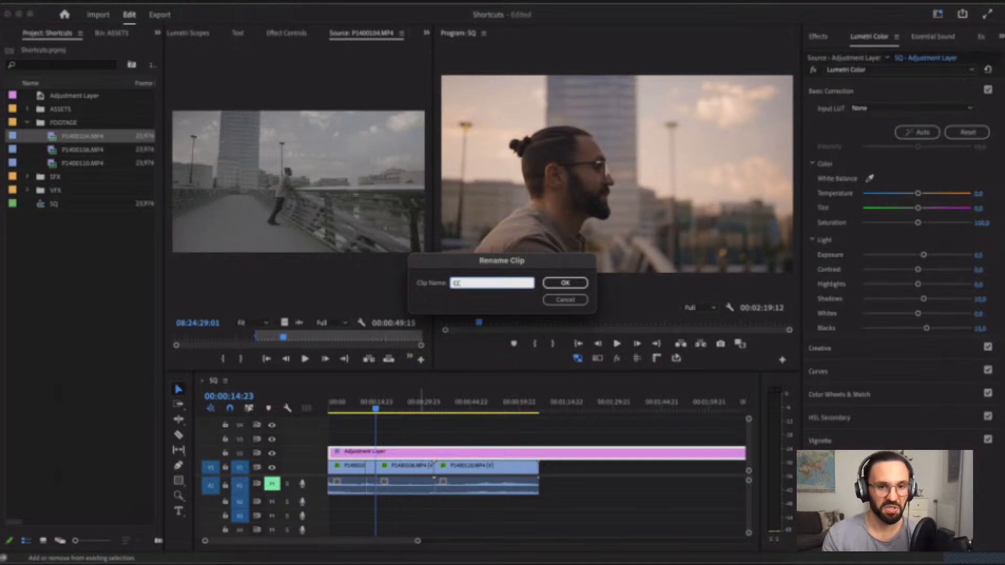
text(olo)
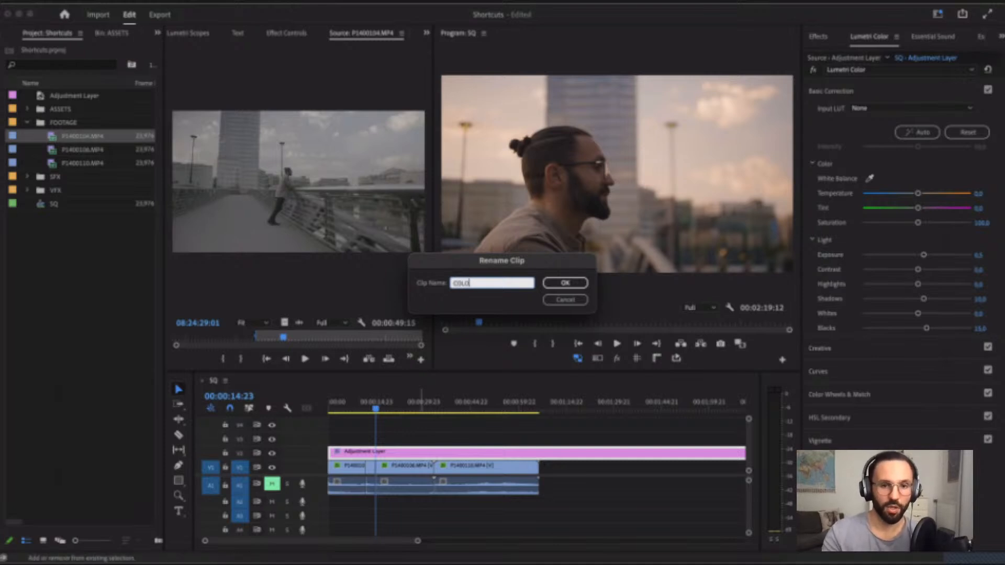
key(BackSpace)
key(BackSpace)
key(BackSpace)
key(BackSpace)
text(LUT)
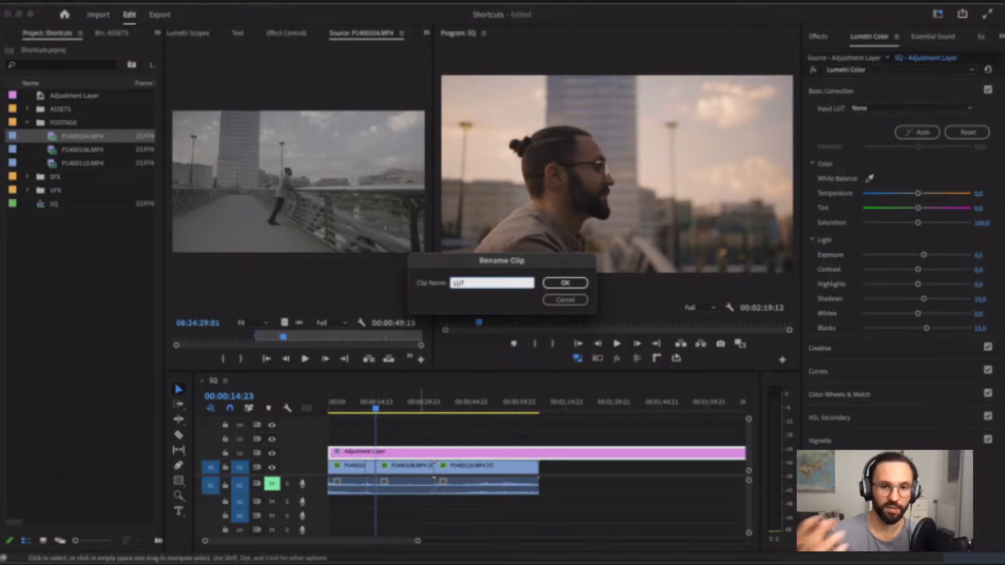
key(BackSpace)
key(BackSpace)
key(BackSpace)
text(CC)
key(Return)
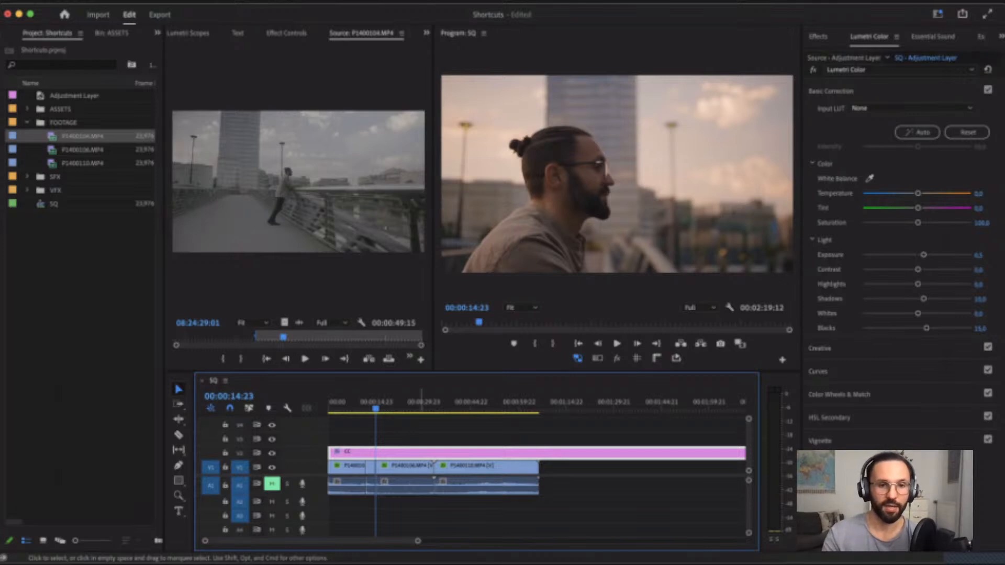
- Search the keyboard shortcuts for "label" and locate the Teal label color command
key(super+alt+k)
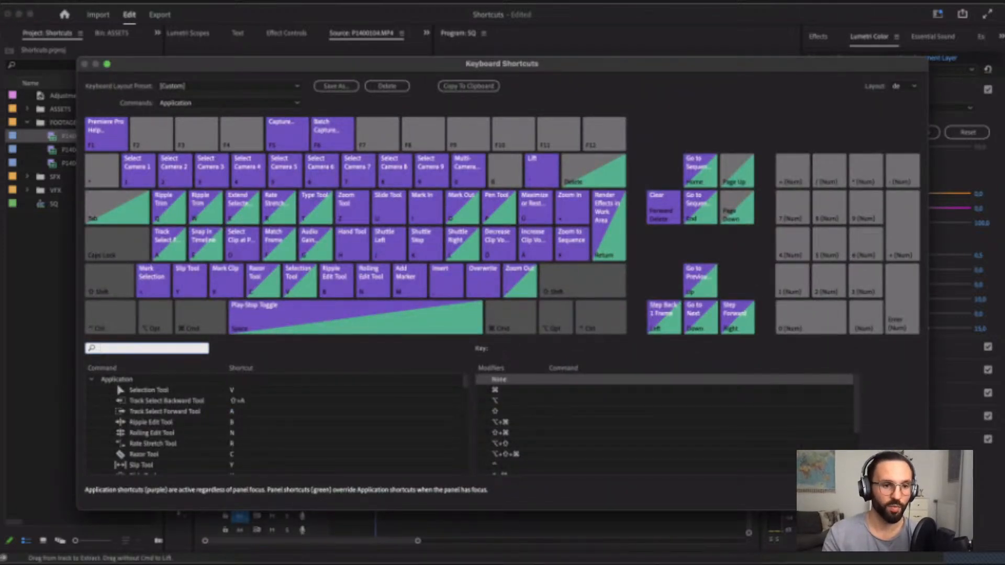
click(164, 345)
text(iabel)
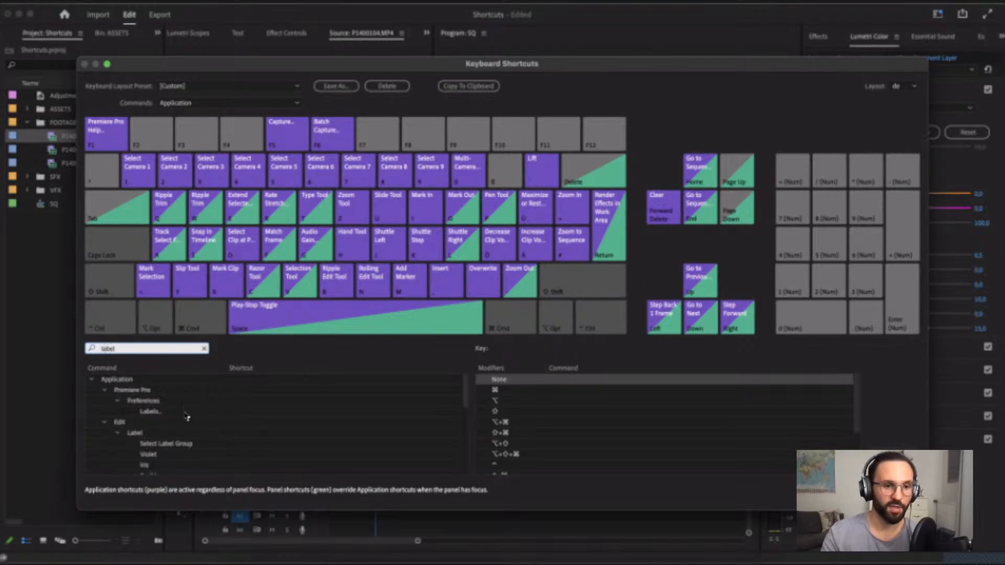
scroll(185, 416, up, 1)
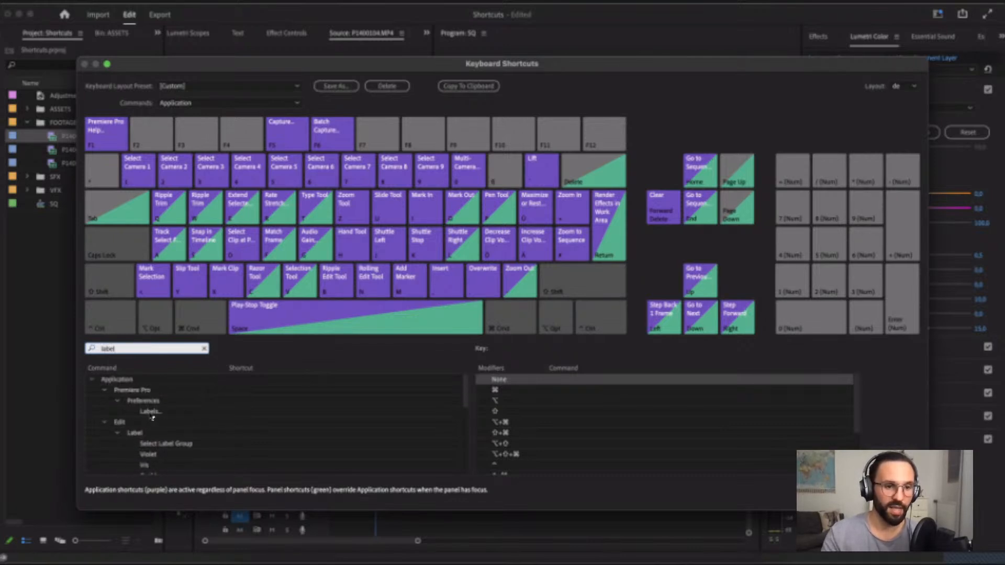
scroll(157, 417, down, 1)
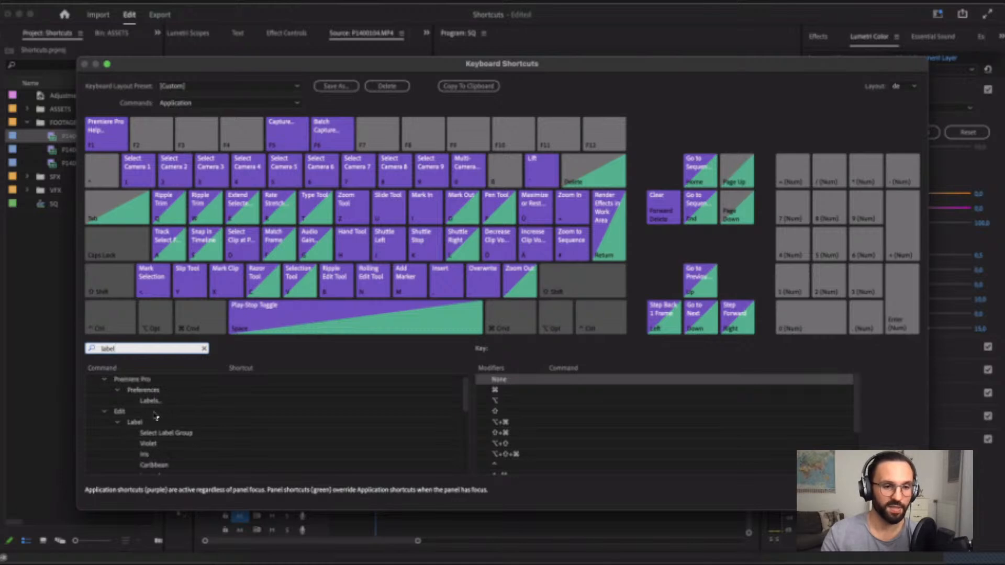
scroll(156, 416, down, 5)
scroll(157, 418, down, 2)
scroll(157, 419, up, 6)
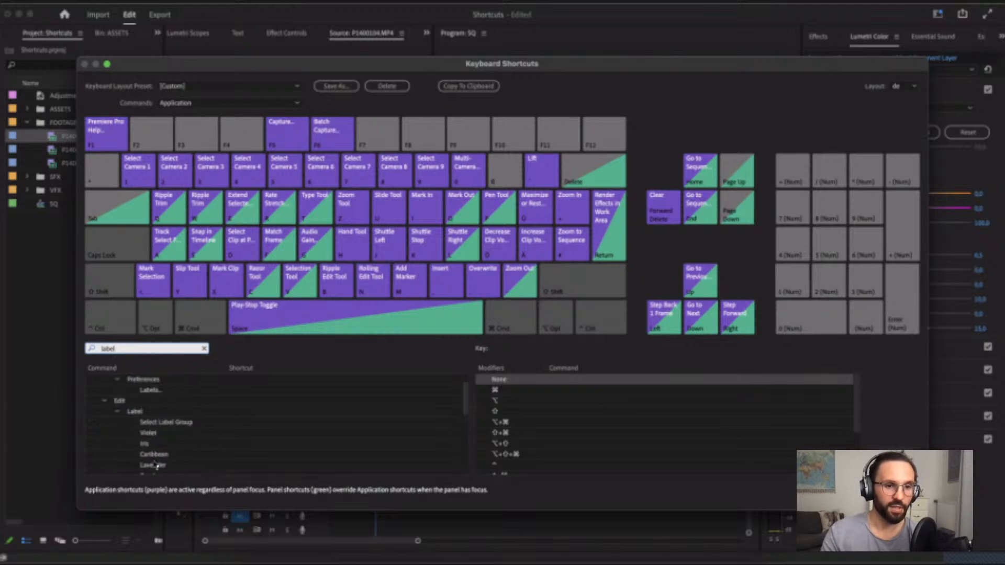
scroll(156, 468, down, 4)
scroll(156, 468, down, 4)
scroll(156, 460, down, 1)
- Assign Option+T to the Teal label command and confirm the shortcut changes
click(152, 424)
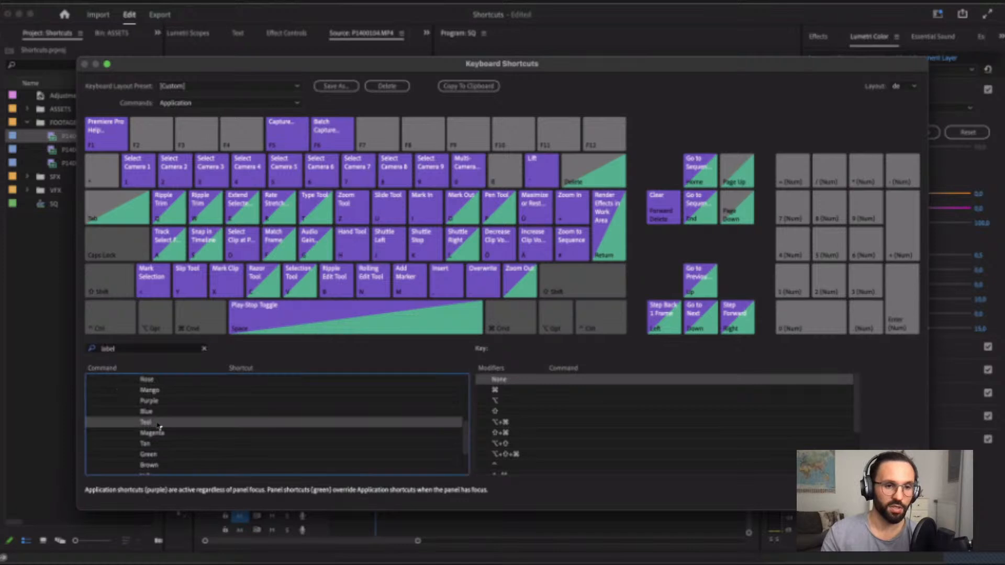
click(240, 426)
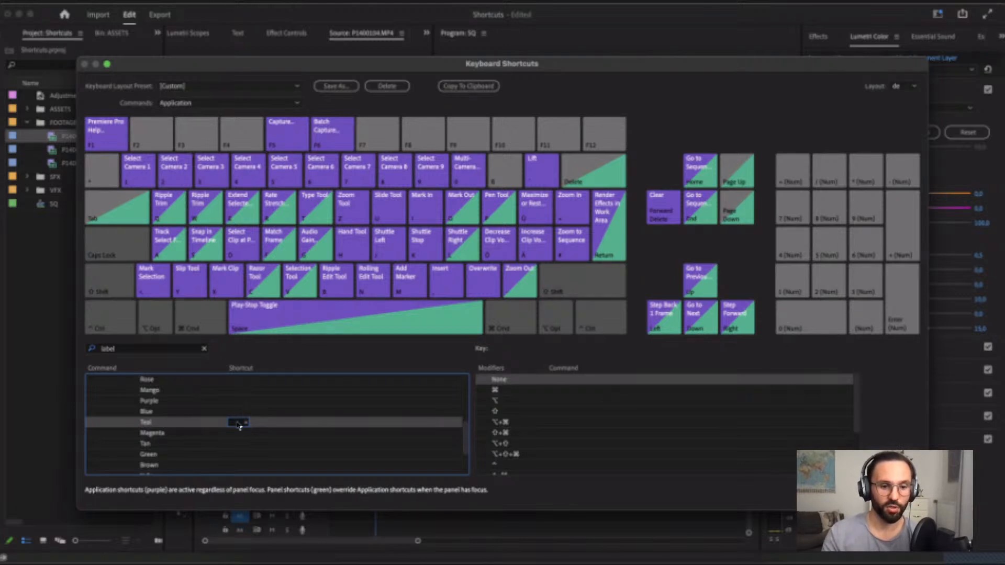
key(alt)
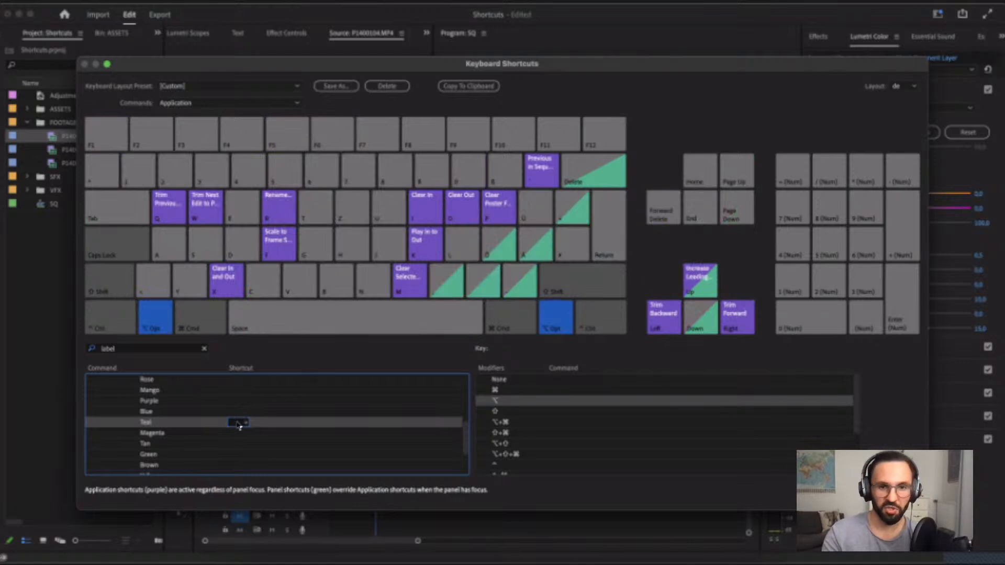
key(alt+t)
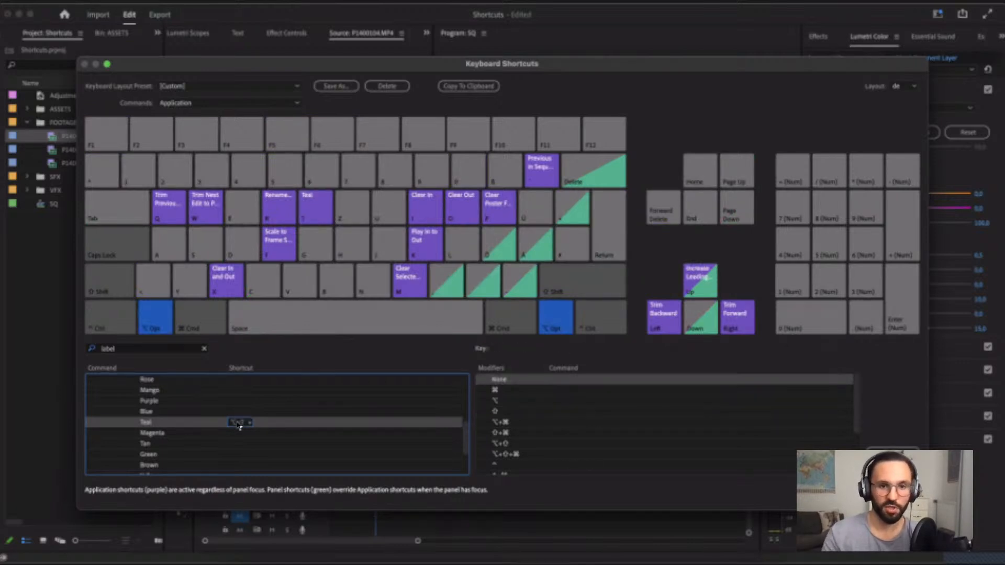
click(893, 492)
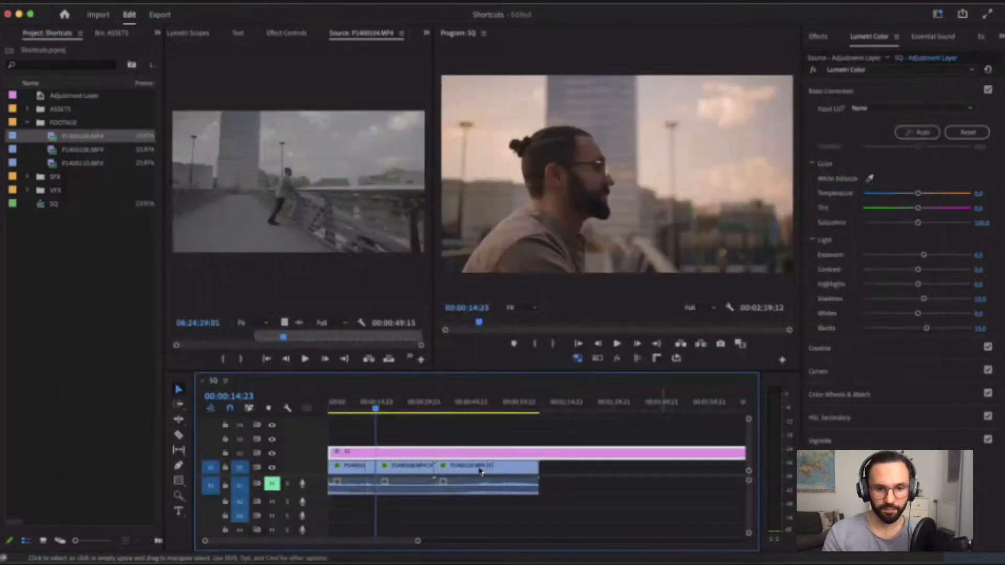
- Apply the Teal label to the CC adjustment layer clip in the timeline and deselect it
click(569, 486)
click(543, 456)
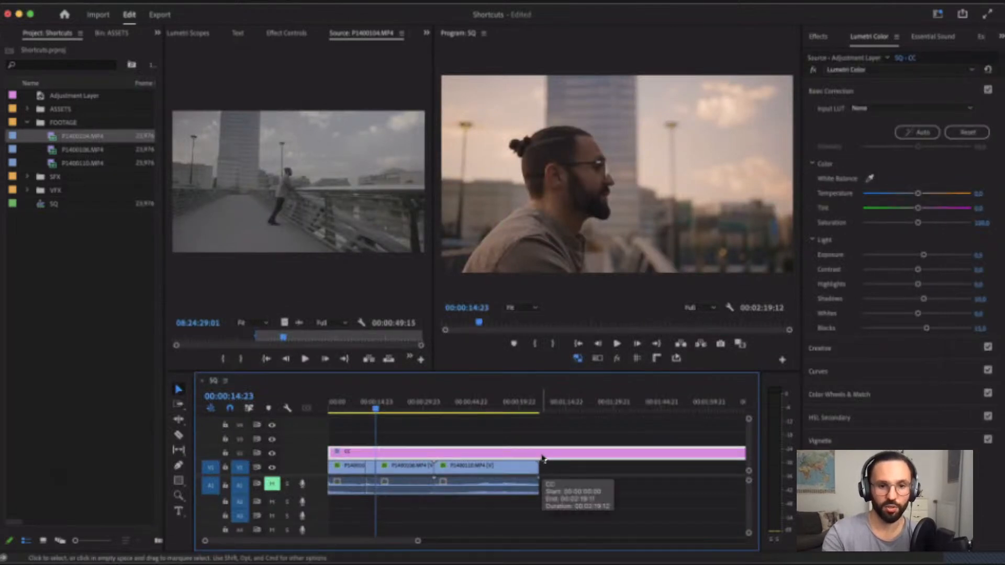
click(575, 482)
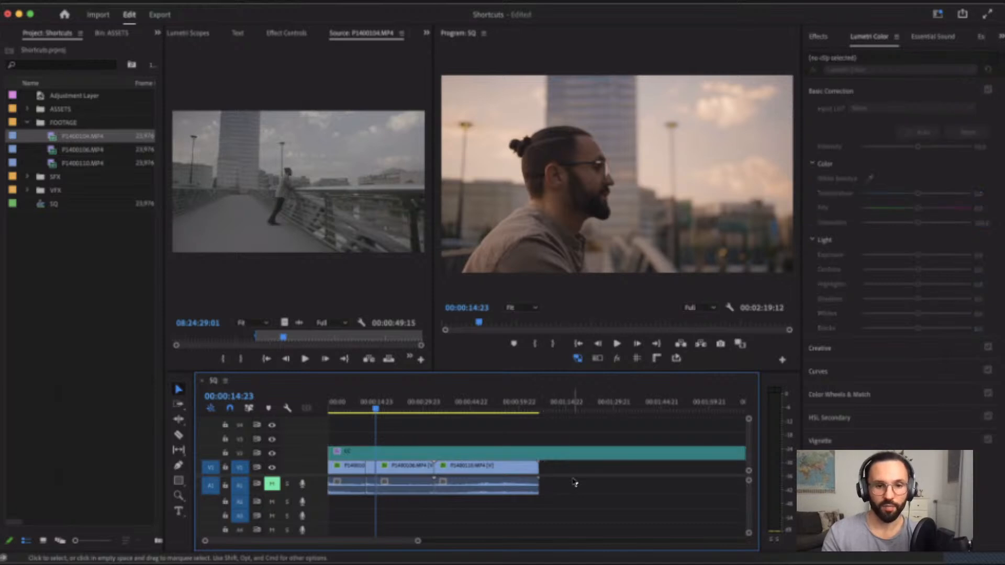
- Trim the end of the CC adjustment layer to the end of the last video clip and save the project
key(minus)
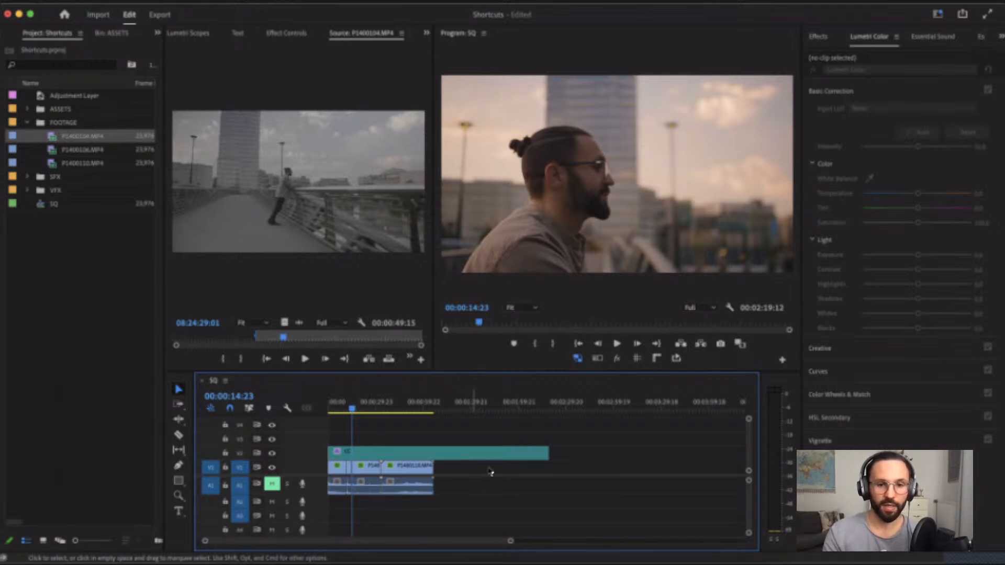
drag(547, 454, 434, 454)
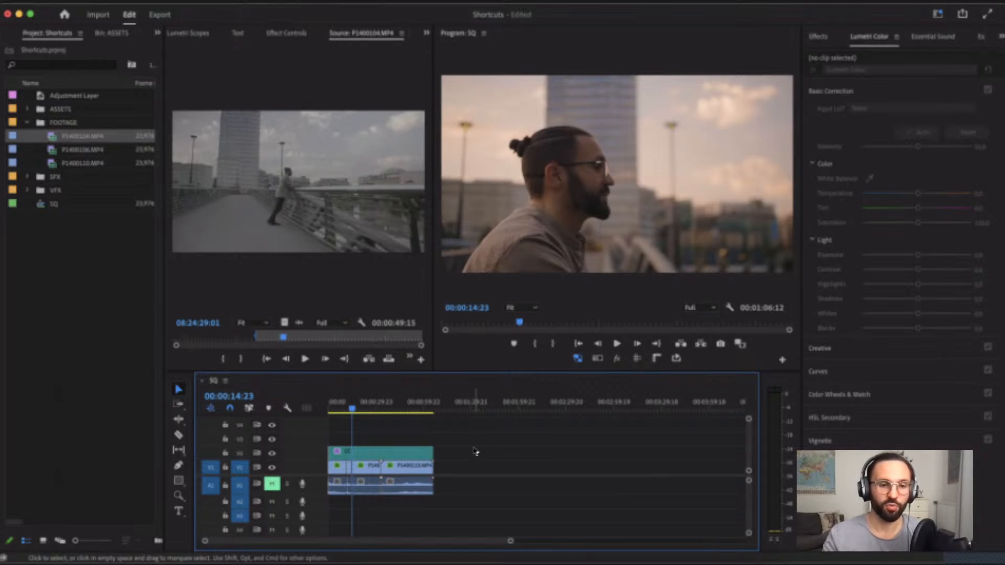
key(super+s)
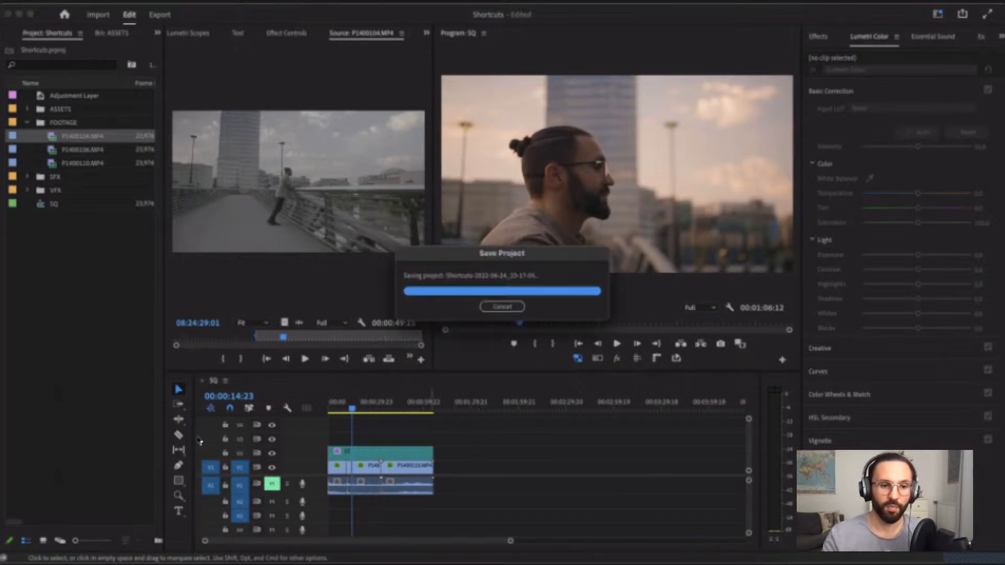
- Activate the Razor tool and examine the edited sequence at closer and wider timeline zoom levels
click(178, 434)
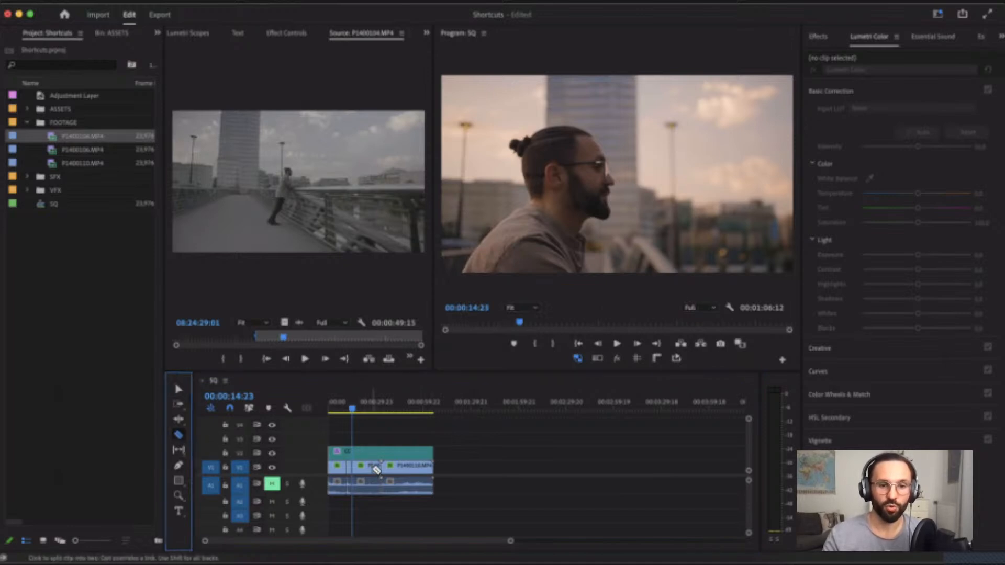
key(equal)
key(equal)
key(equal)
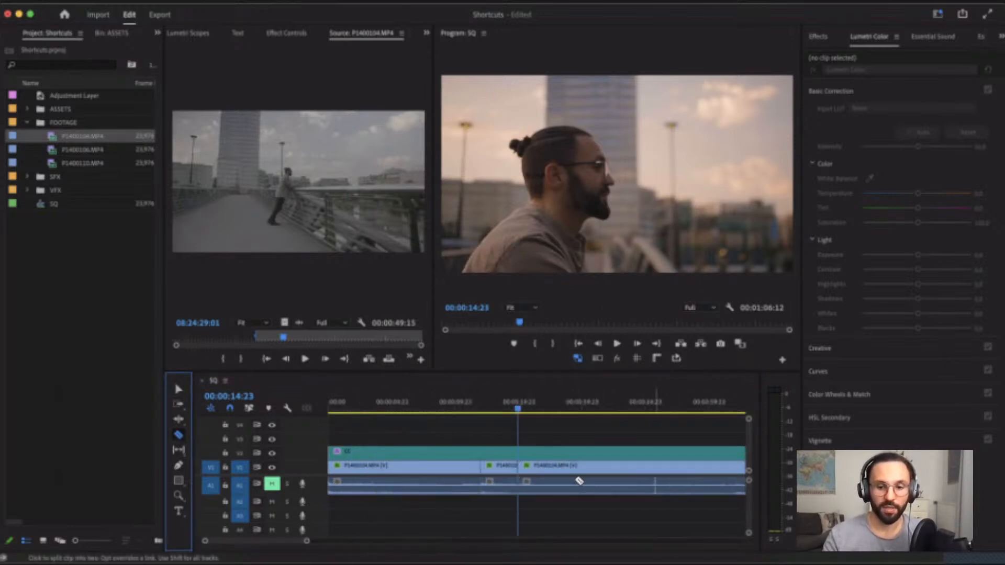
key(minus)
key(minus)
key(minus)
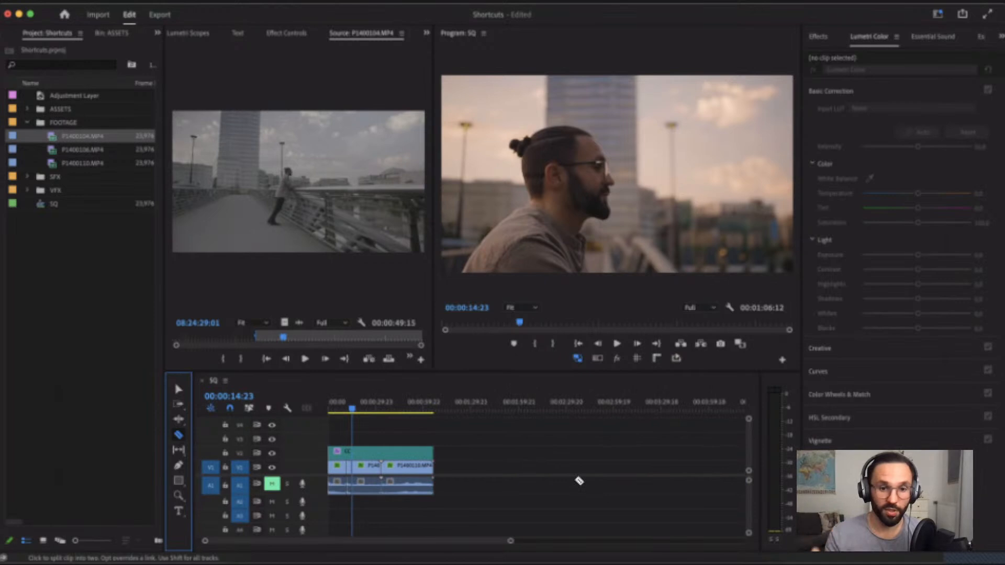
drag(511, 541, 584, 544)
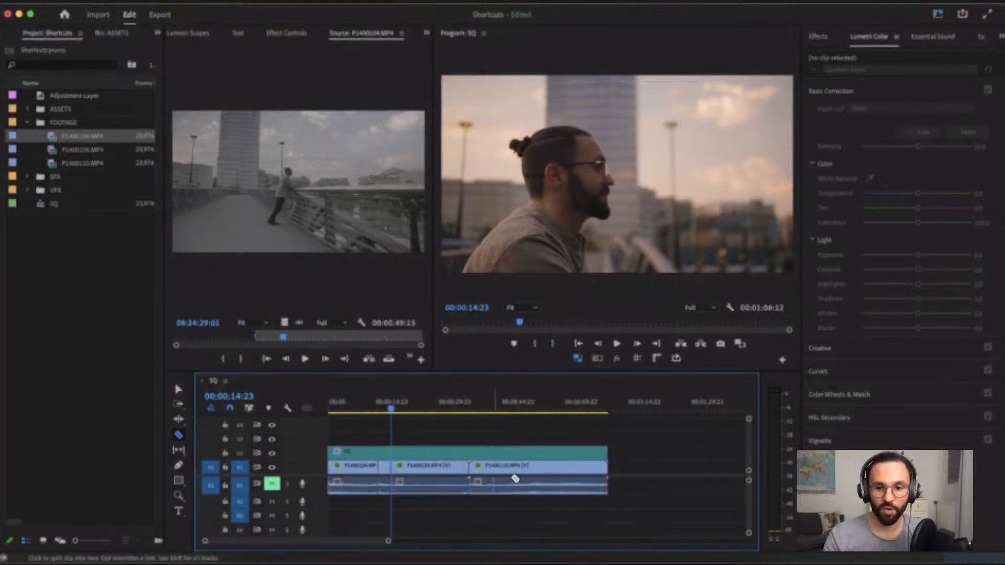
- Step the playhead four frames forward and back again to 00:00:14:23
key(equal)
key(equal)
key(equal)
key(Right)
key(Right)
key(Right)
key(Right)
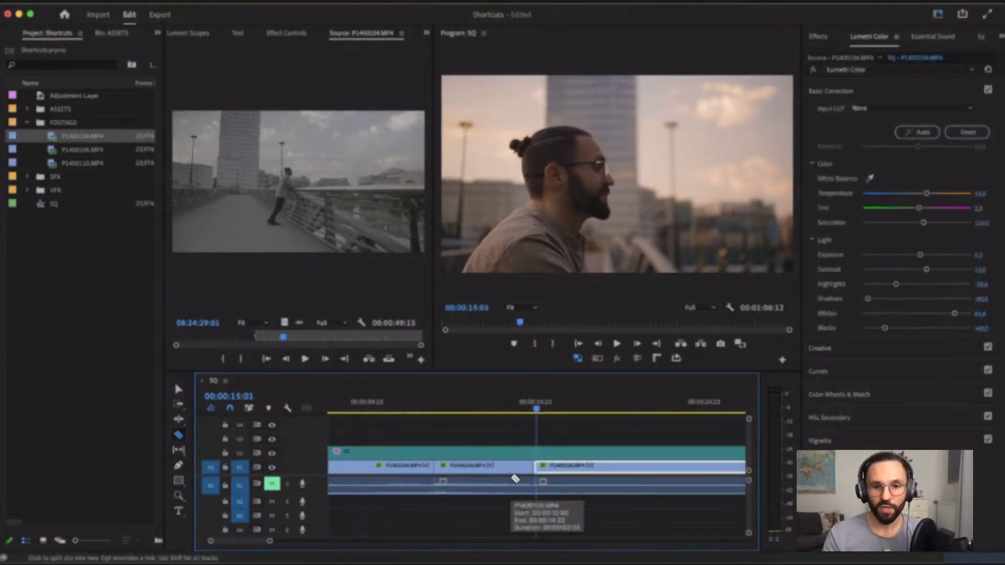
key(Left)
key(Left)
key(Left)
key(Left)
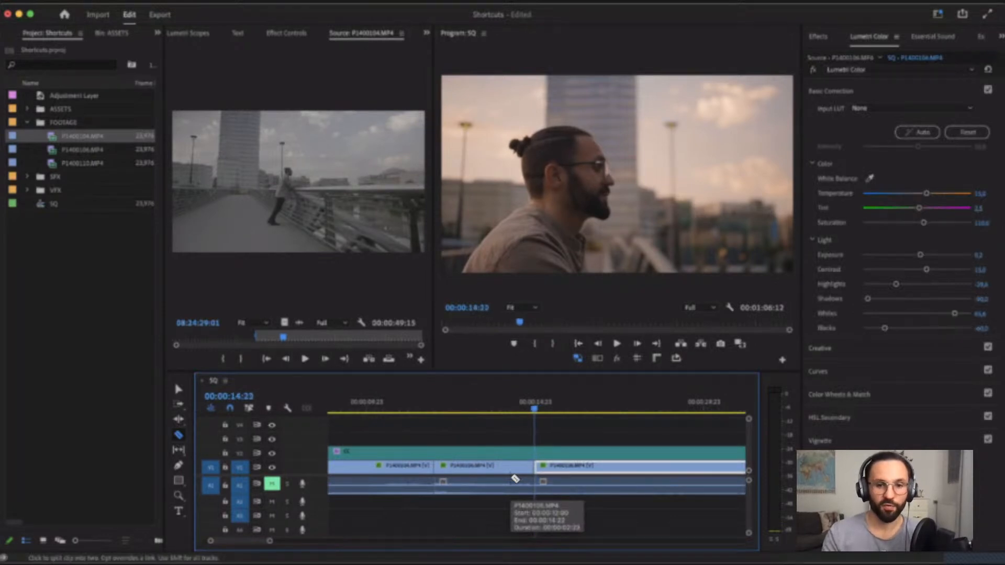
- Jump the playhead forward in five-frame steps to 00:00:15:14, reposition it at 00:00:15:05, and return to the Selection tool
key(shift+Right)
key(shift+Right)
key(shift+Right)
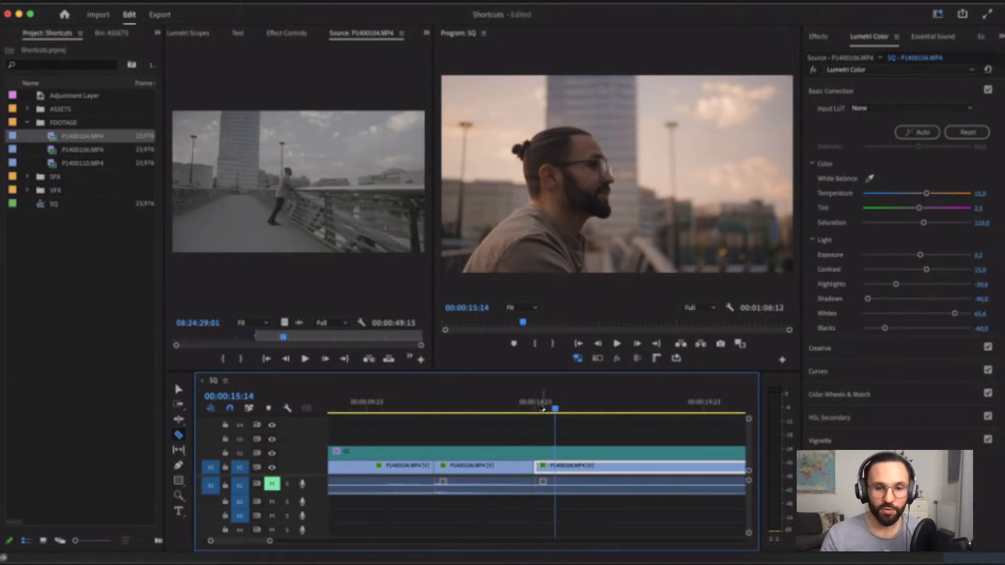
click(539, 410)
mouse_move(546, 410)
mouse_down()
mouse_move(558, 412)
mouse_move(546, 413)
mouse_up()
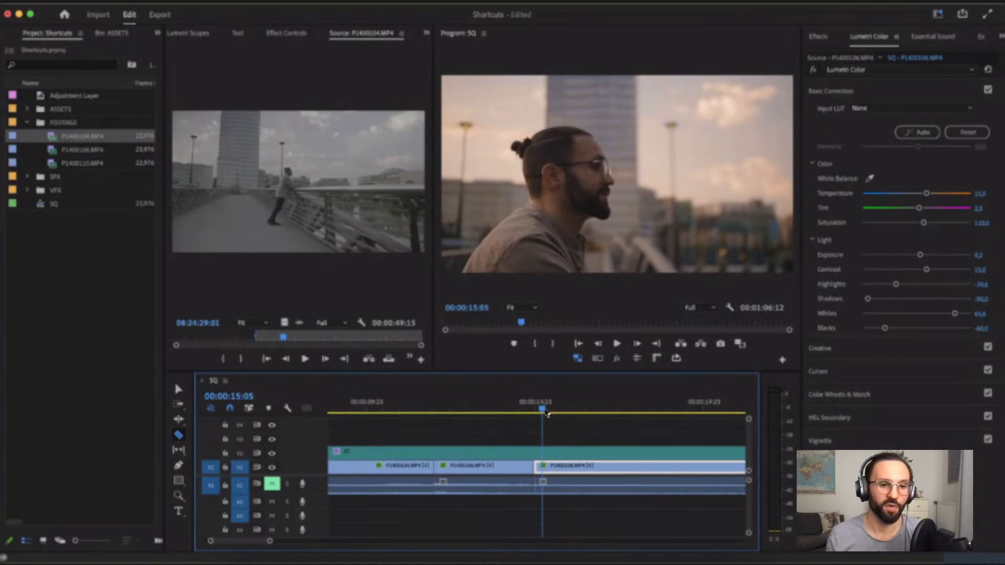
key(v)
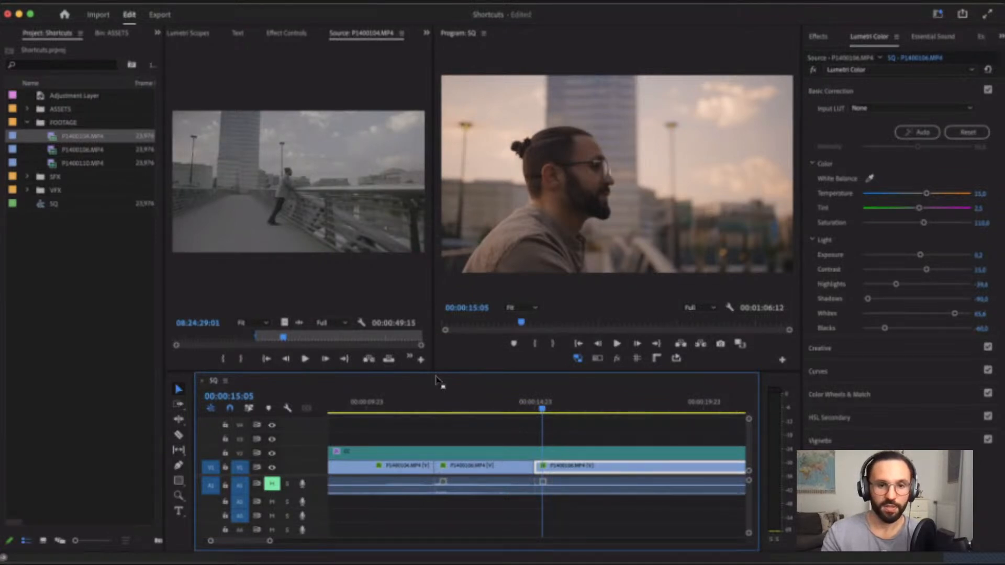
- Browse the keyboard shortcut commands and search them for "100"
key(super+alt+k)
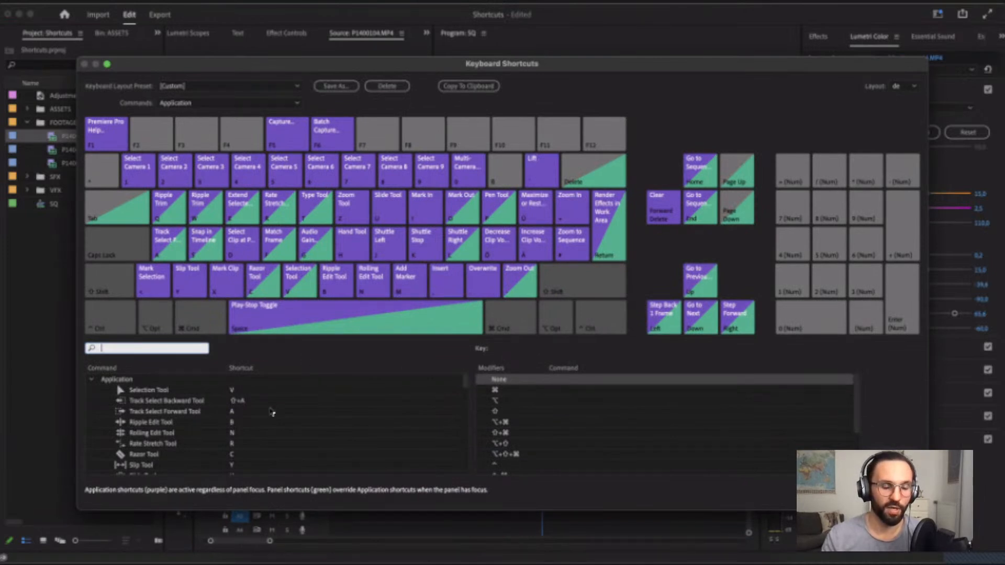
scroll(271, 412, down, 5)
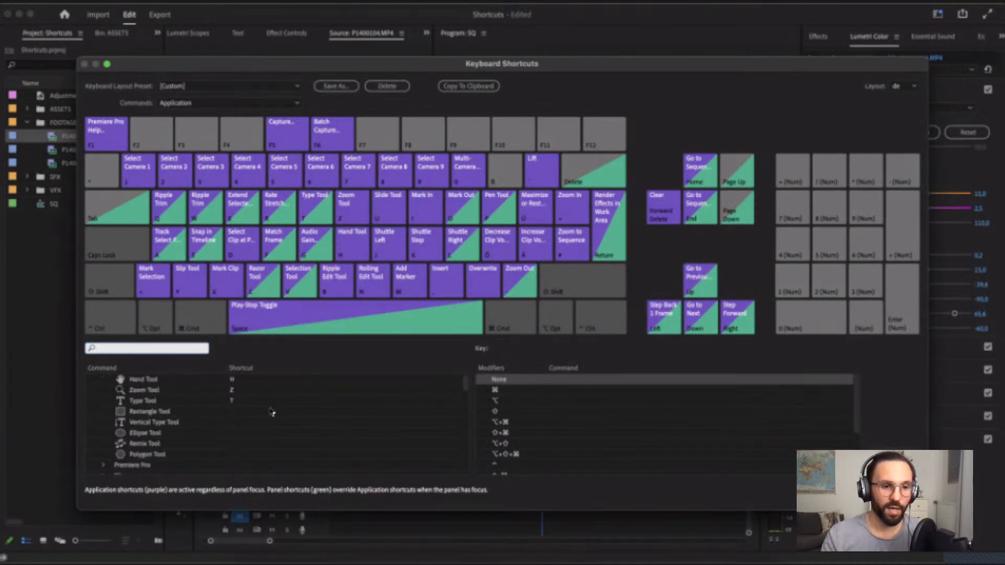
scroll(271, 412, down, 4)
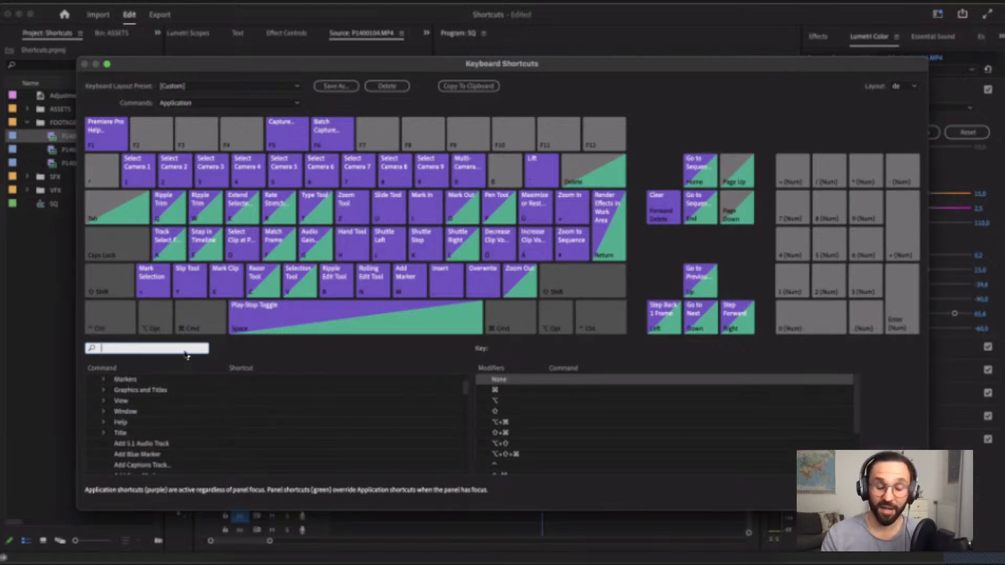
click(185, 350)
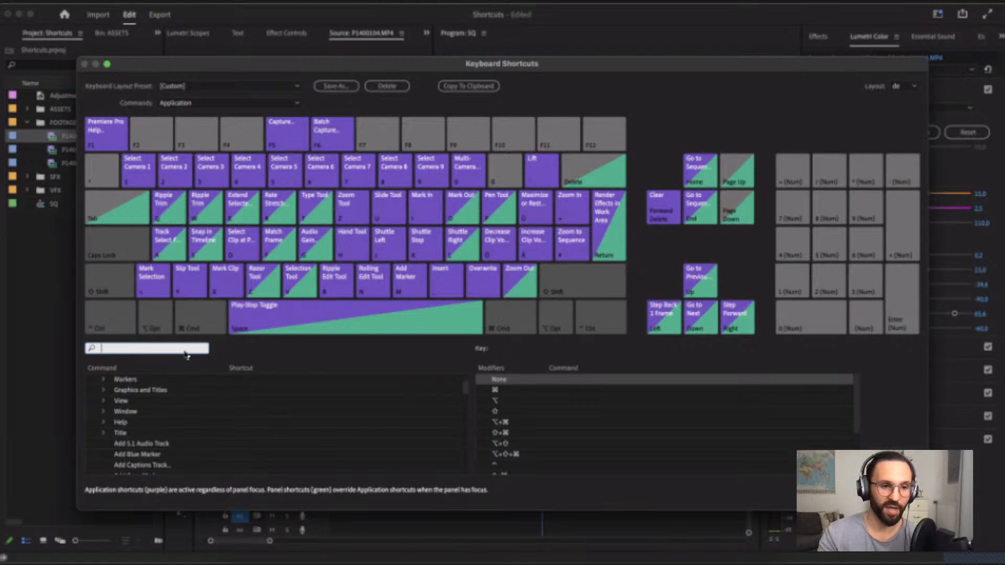
text(1)
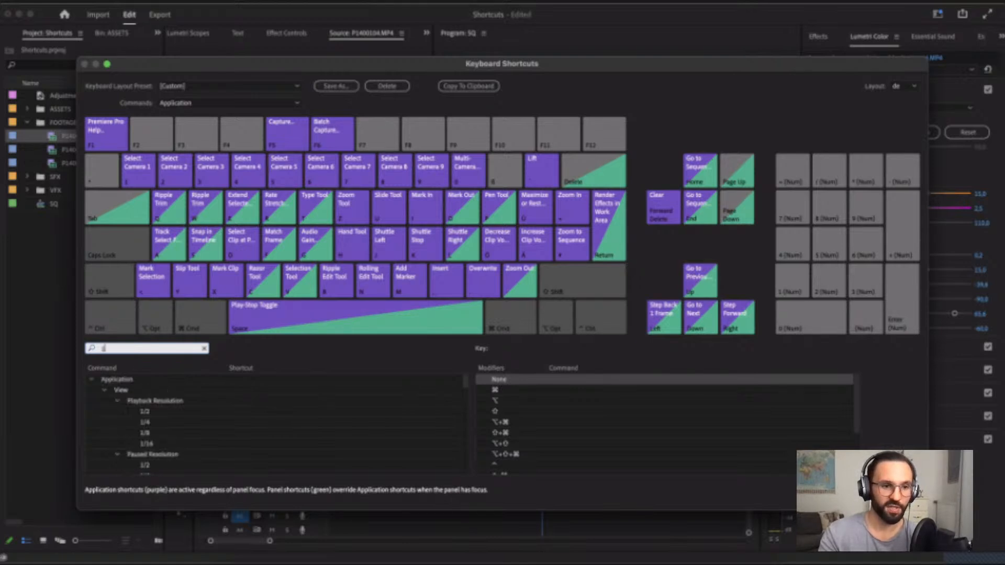
text(00)
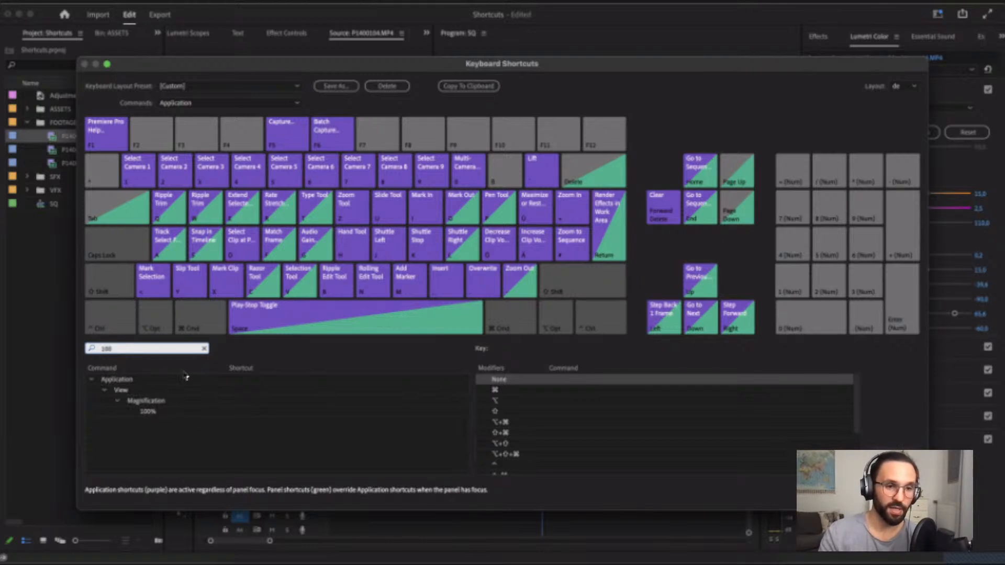
- Replace the shortcut search with "scale" to check the Scale to Frame Size shortcut, and close the keyboard shortcuts
click(141, 349)
key(BackSpace)
key(BackSpace)
key(BackSpace)
text(scale)
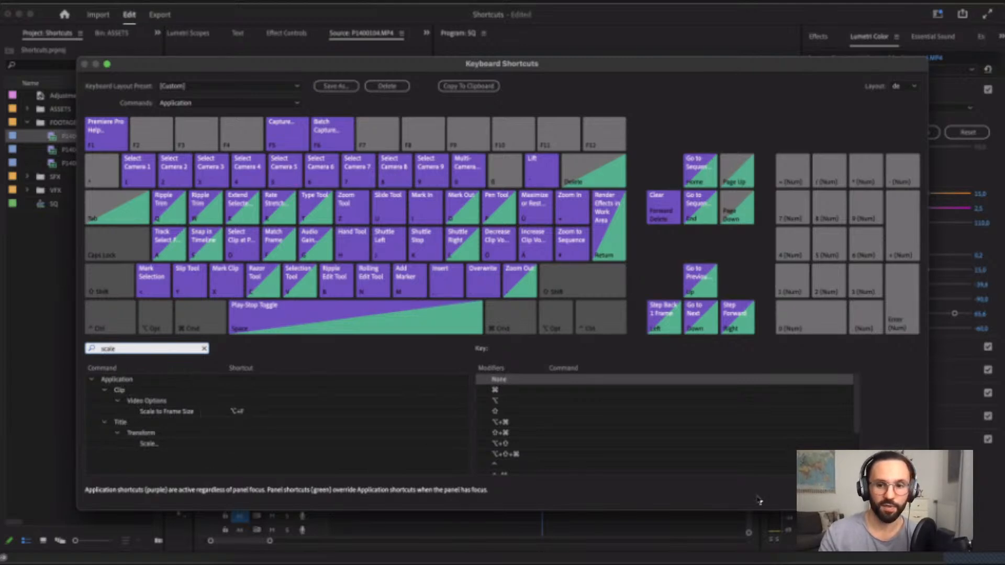
click(898, 494)
- Set the Scale of the selected P1400106.MP4 clip to 100 in its Motion effect
key(minus)
key(minus)
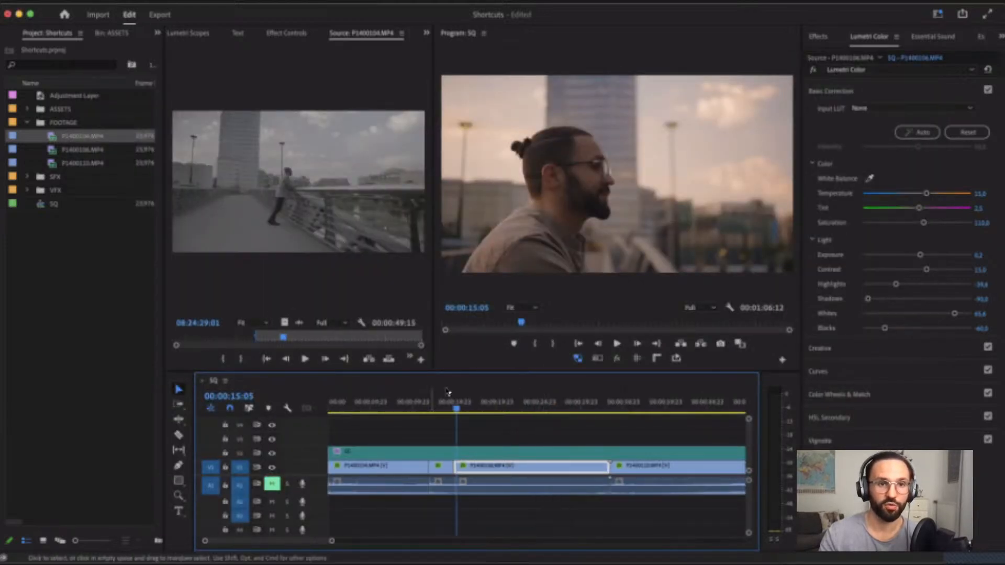
click(288, 34)
click(257, 104)
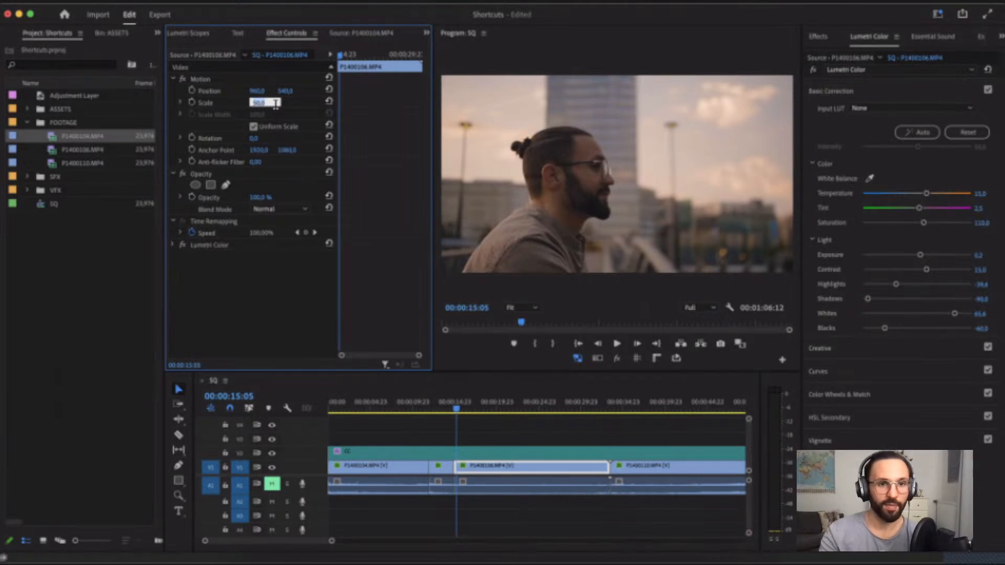
text(100)
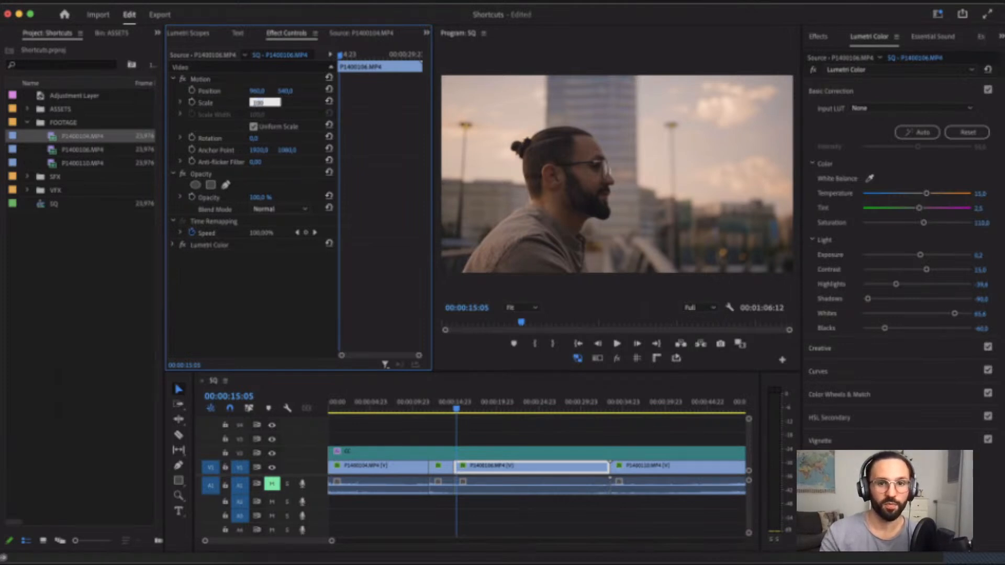
key(Return)
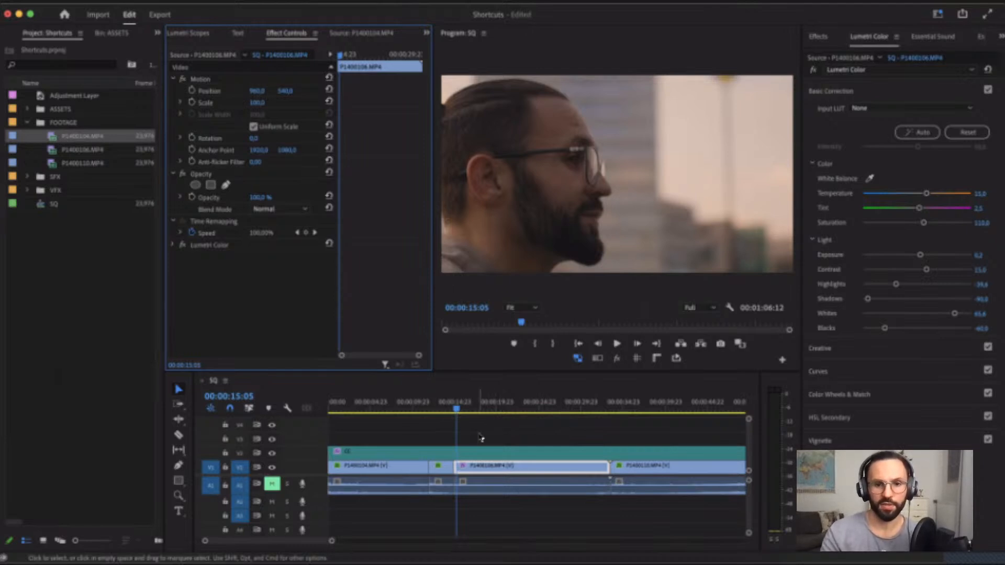
- Fit the P1400106.MP4 clip starting at the playhead to the sequence frame size
click(513, 437)
click(514, 467)
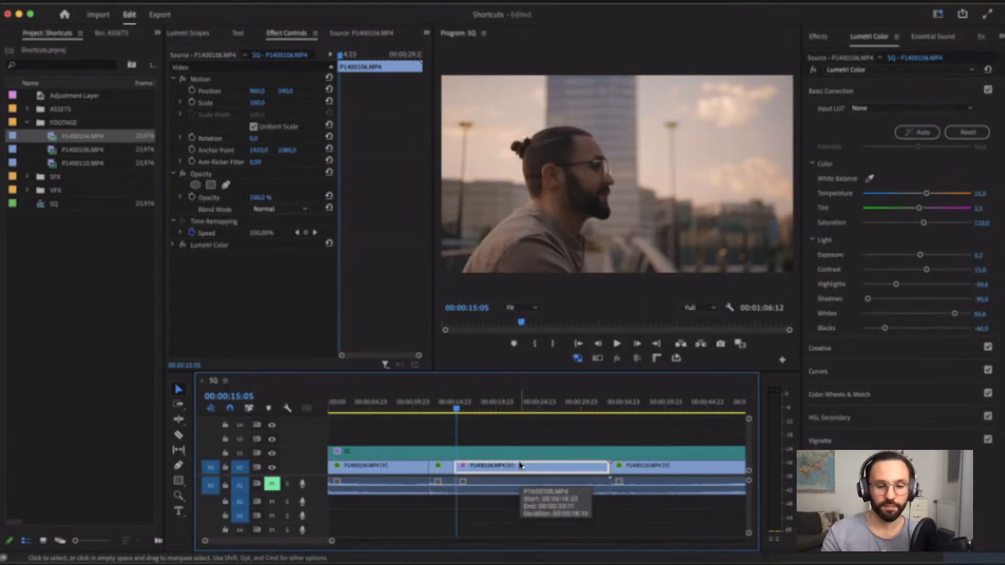
key(shift+s)
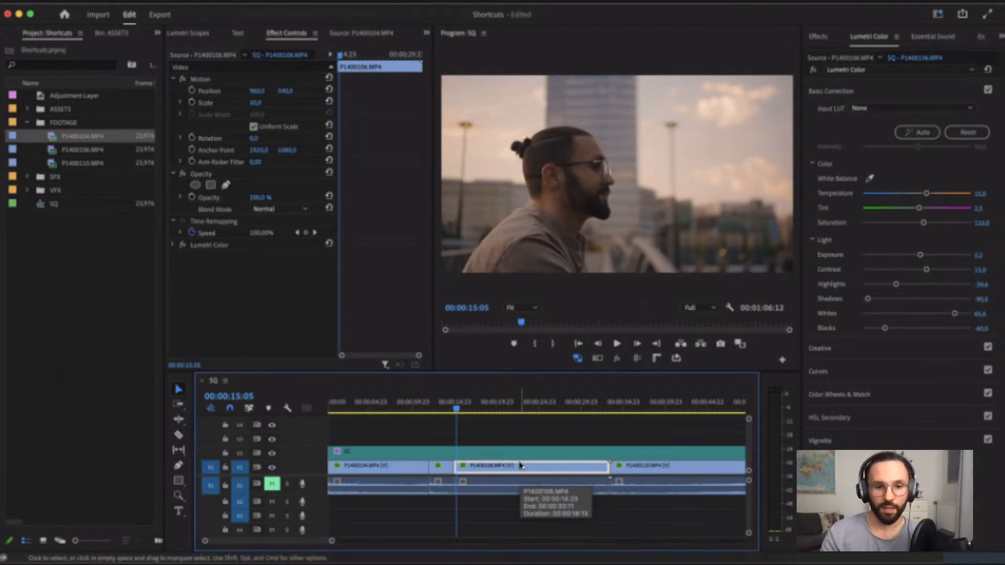
key(minus)
key(equal)
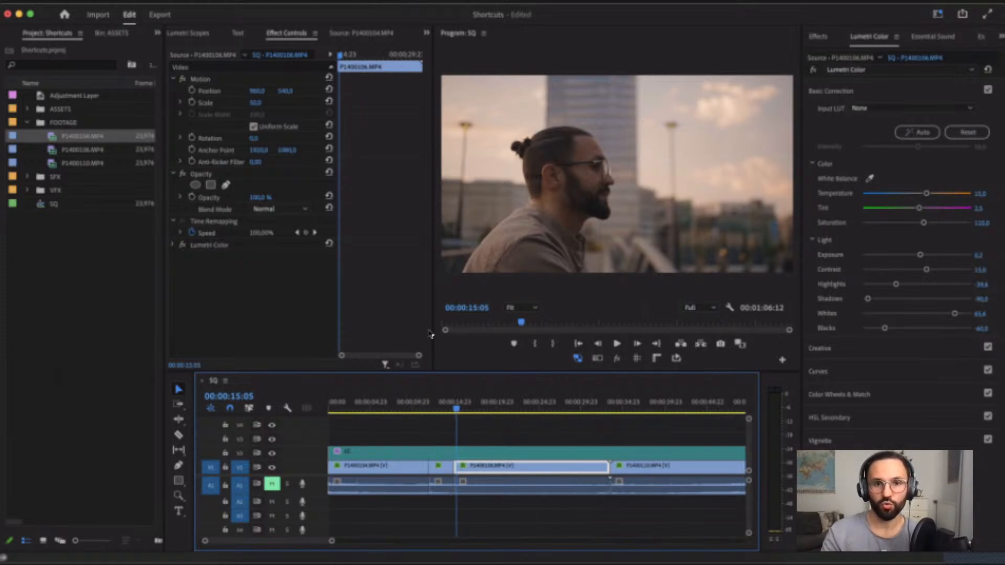
- Search the keyboard shortcuts for "lume" to check the Lumetri commands, and close the dialog
key(alt+super+k)
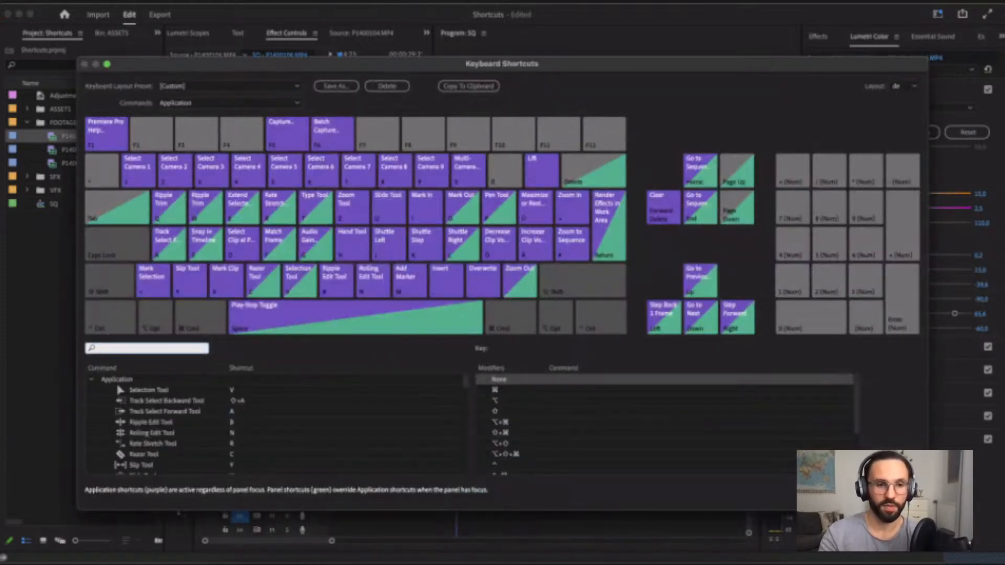
text(lumt)
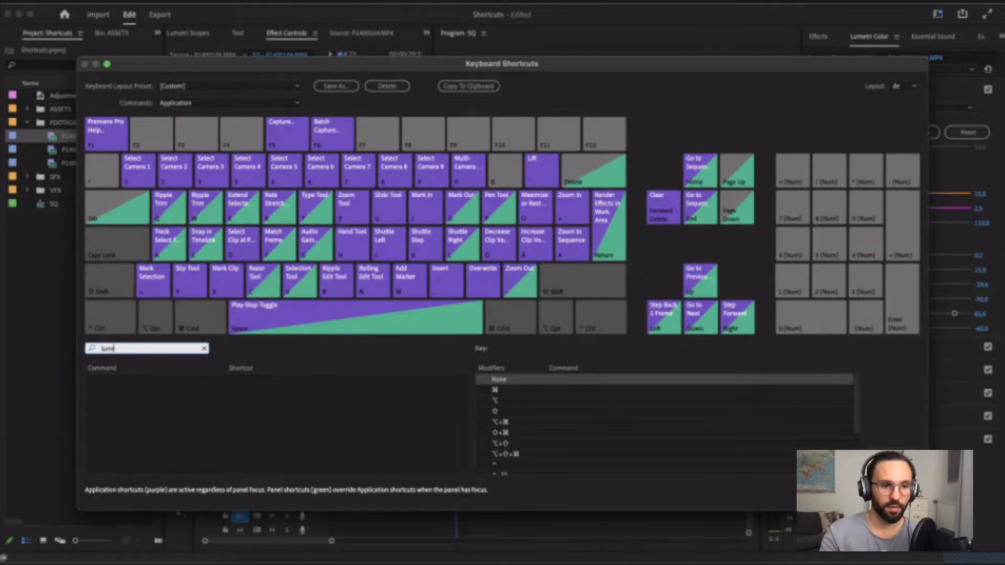
key(BackSpace)
text(e)
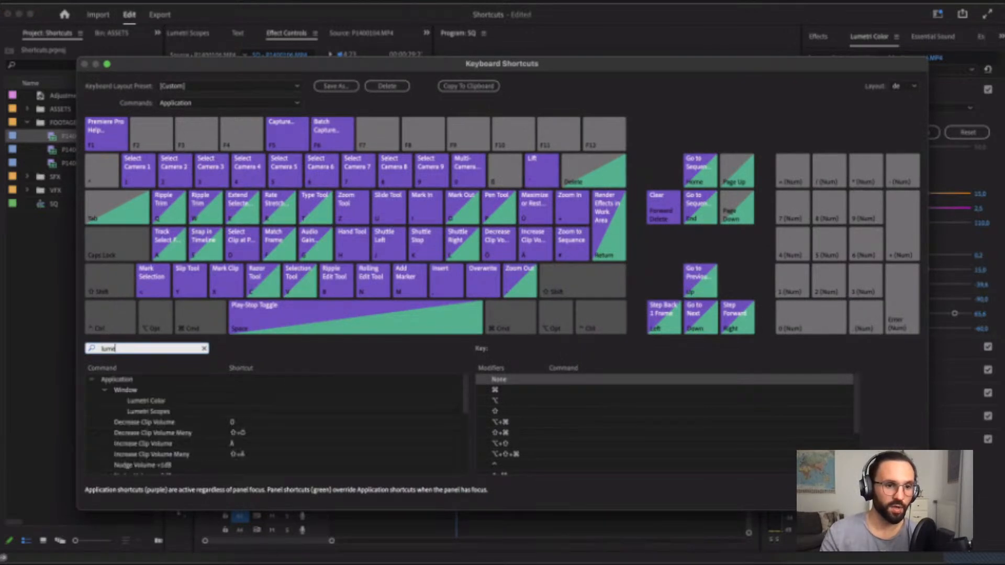
scroll(175, 407, down, 1)
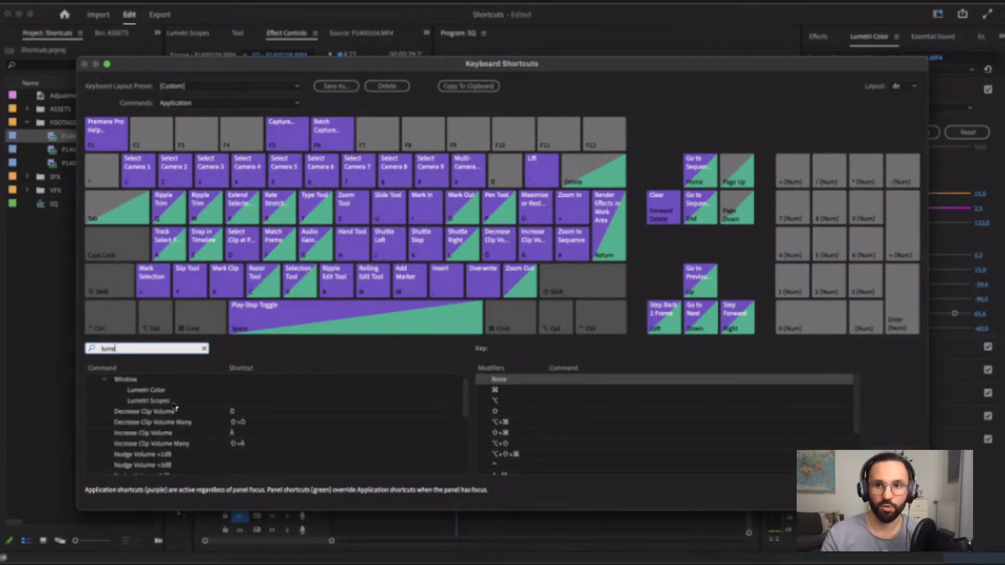
click(900, 493)
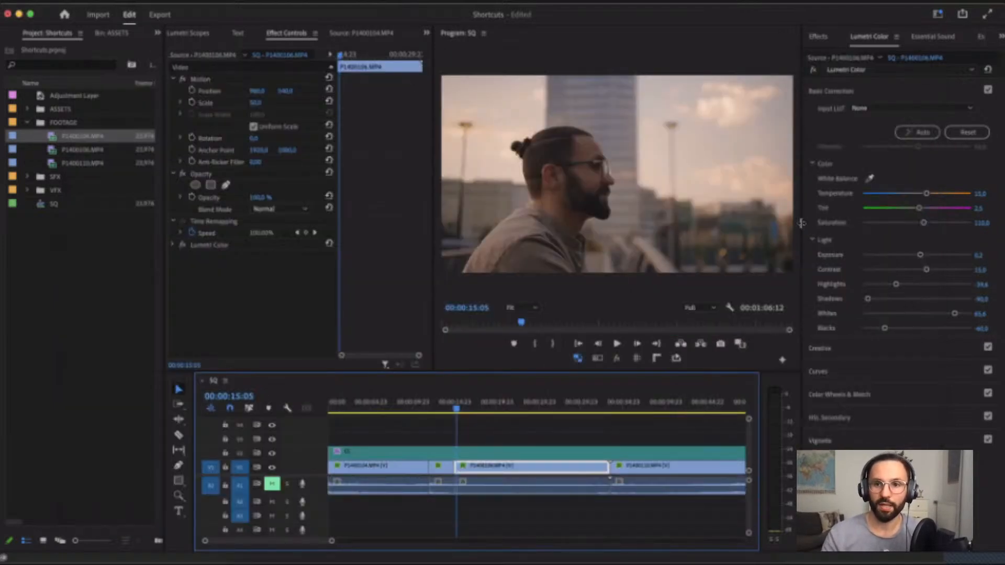
- Widen the Lumetri Color panel group slightly, look through its panels, and switch it to Effects
drag(852, 226, 796, 216)
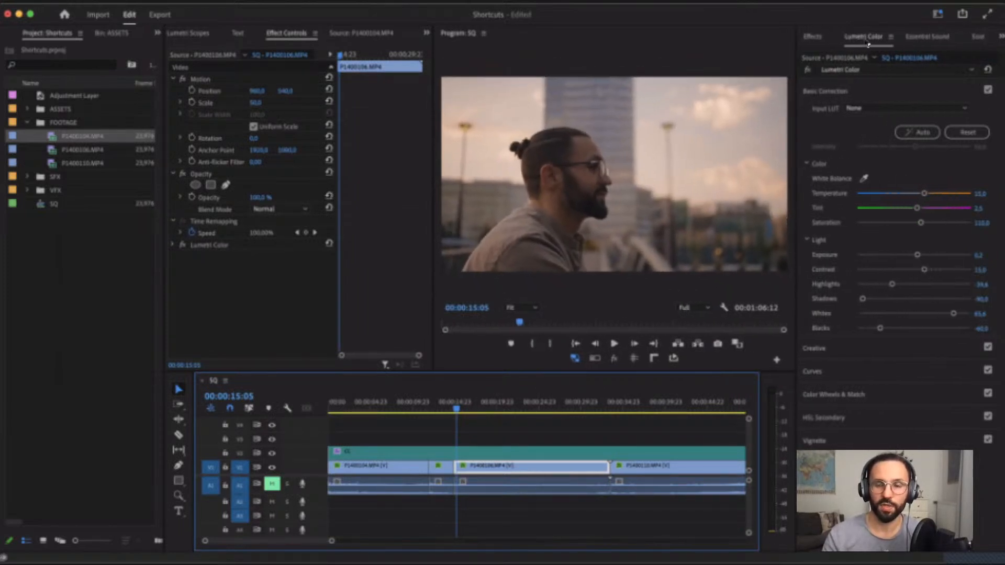
click(812, 37)
click(862, 41)
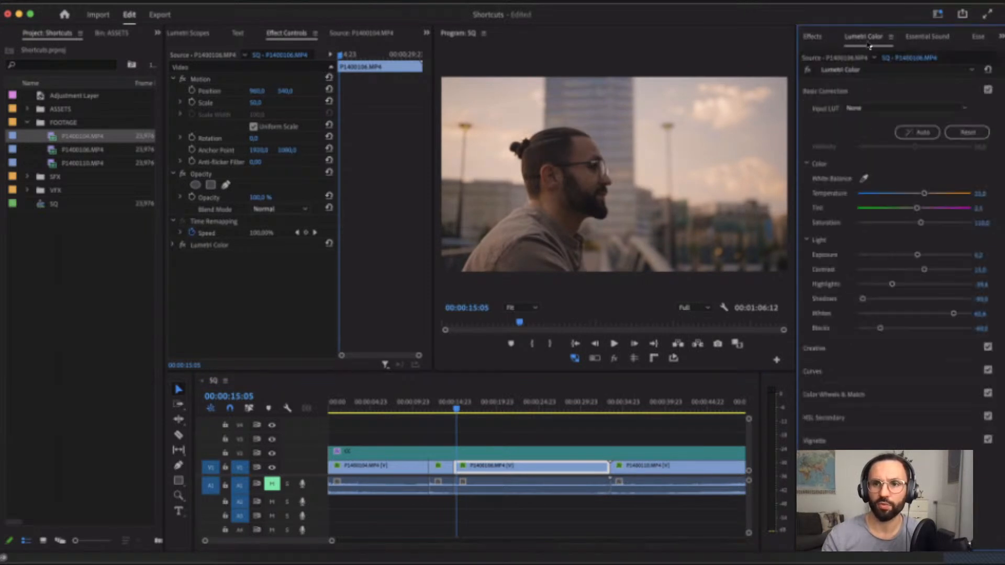
click(919, 42)
click(965, 42)
click(1001, 36)
click(973, 52)
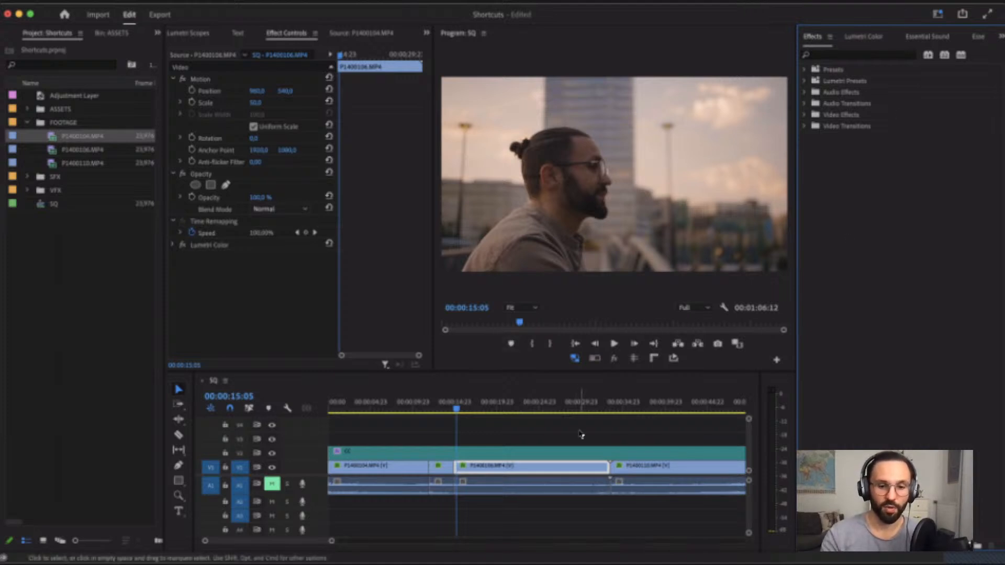
- Search the keyboard shortcuts for "lumetri" and look through the Lumetri window and panel commands
key(super+alt+k)
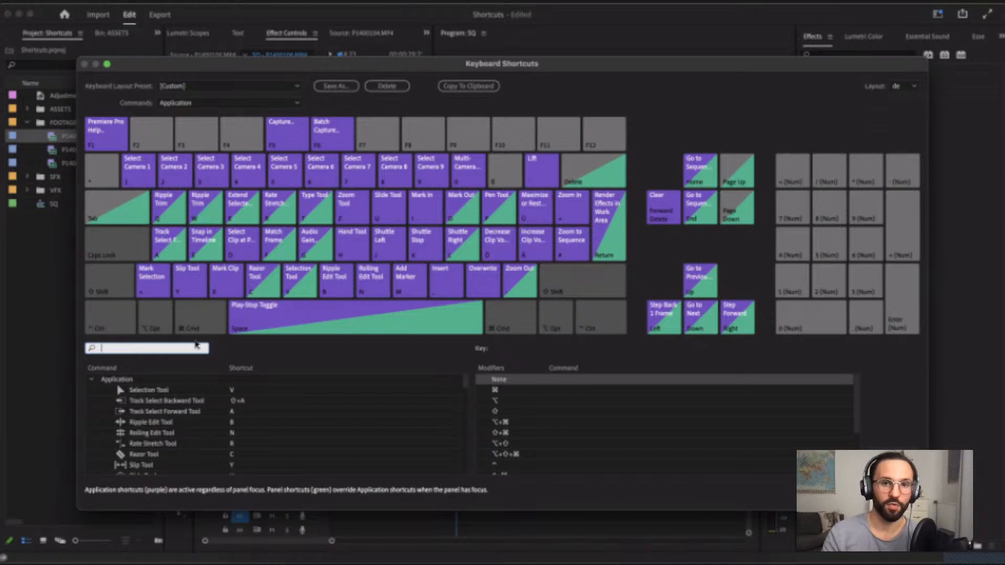
text(lum)
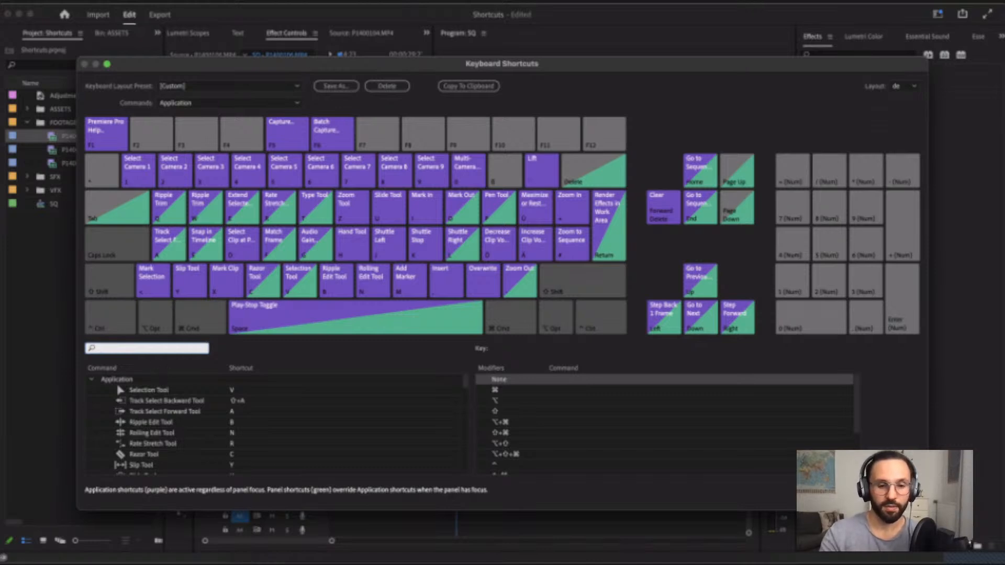
text(et)
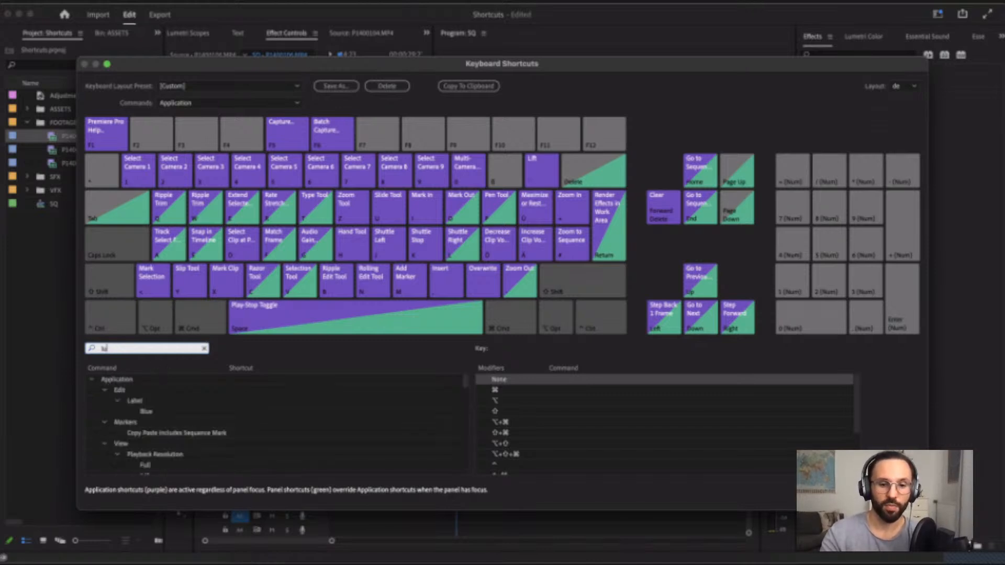
text(ri)
scroll(190, 413, down, 1)
scroll(190, 414, up, 1)
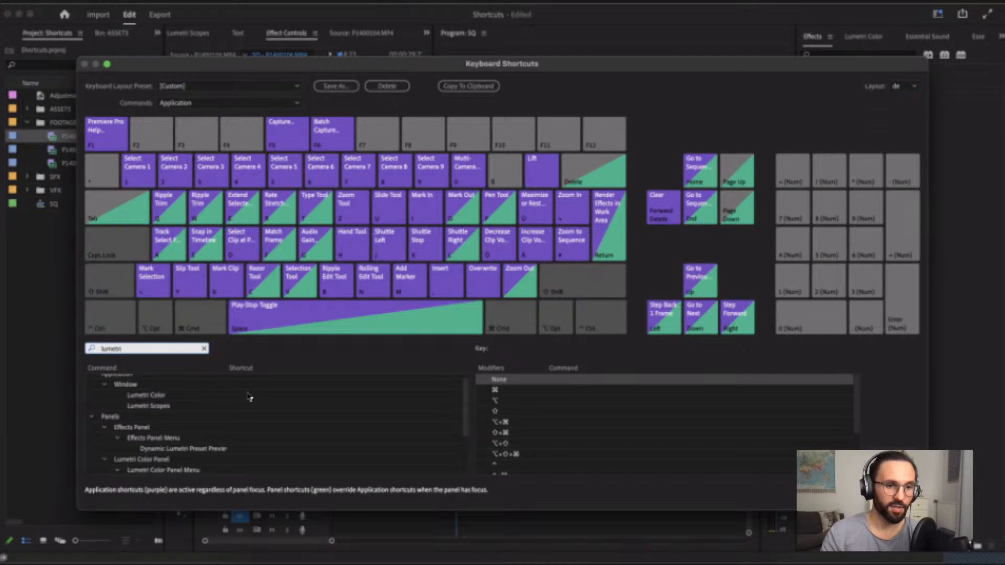
scroll(201, 449, down, 2)
scroll(200, 449, up, 1)
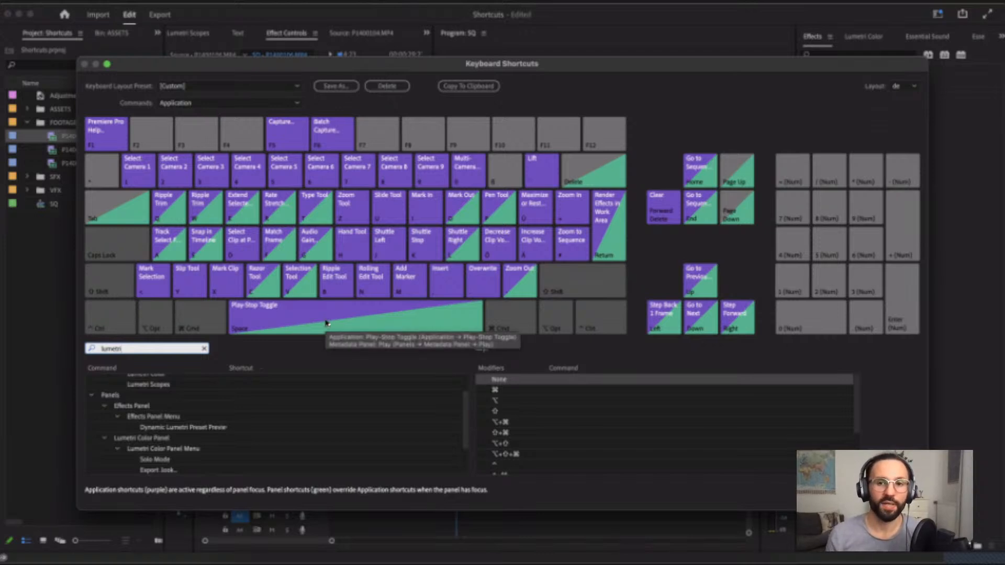
- Clear the shortcut search, examine the shortcuts in the Markers category, and close the keyboard shortcuts
click(204, 348)
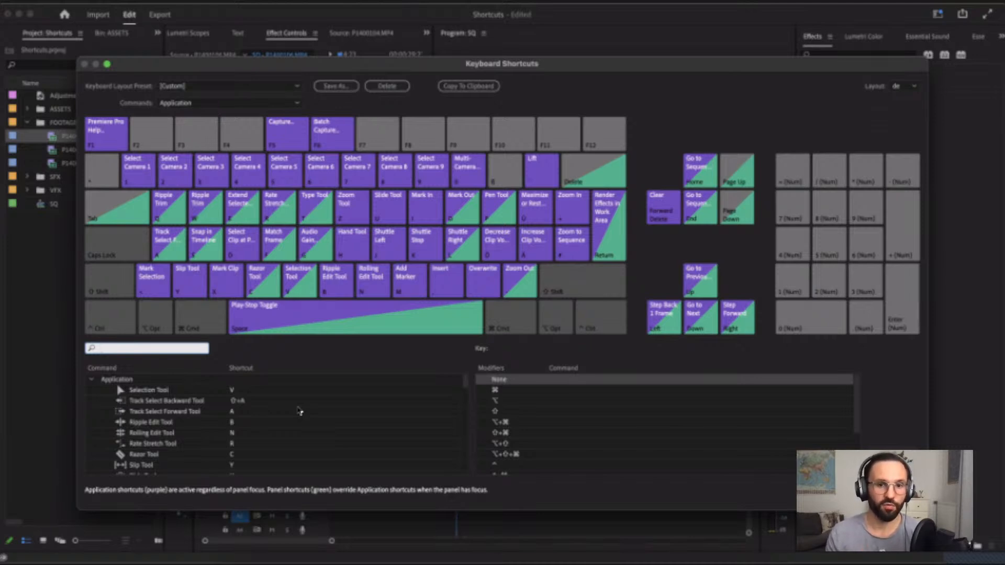
scroll(300, 410, down, 15)
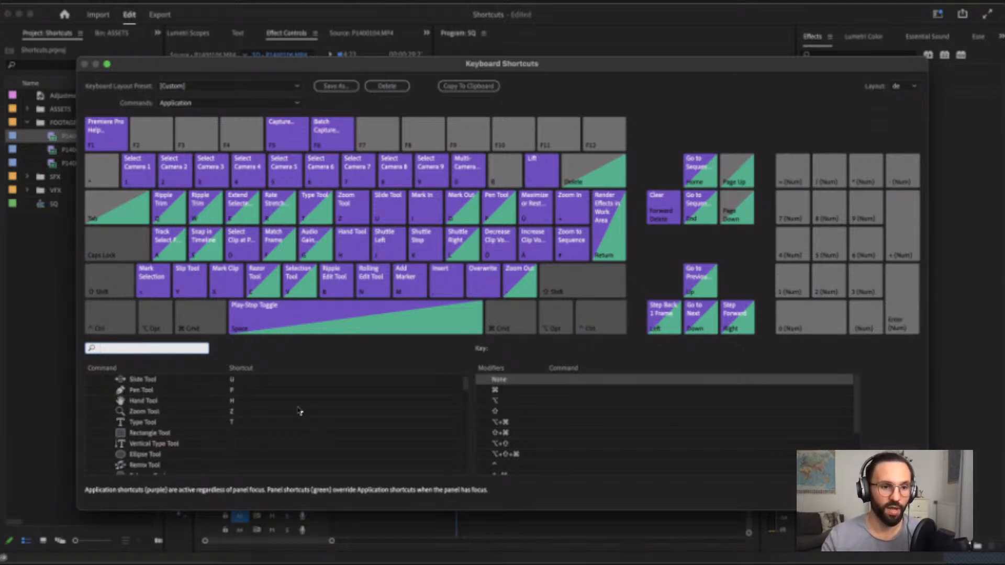
scroll(299, 410, up, 3)
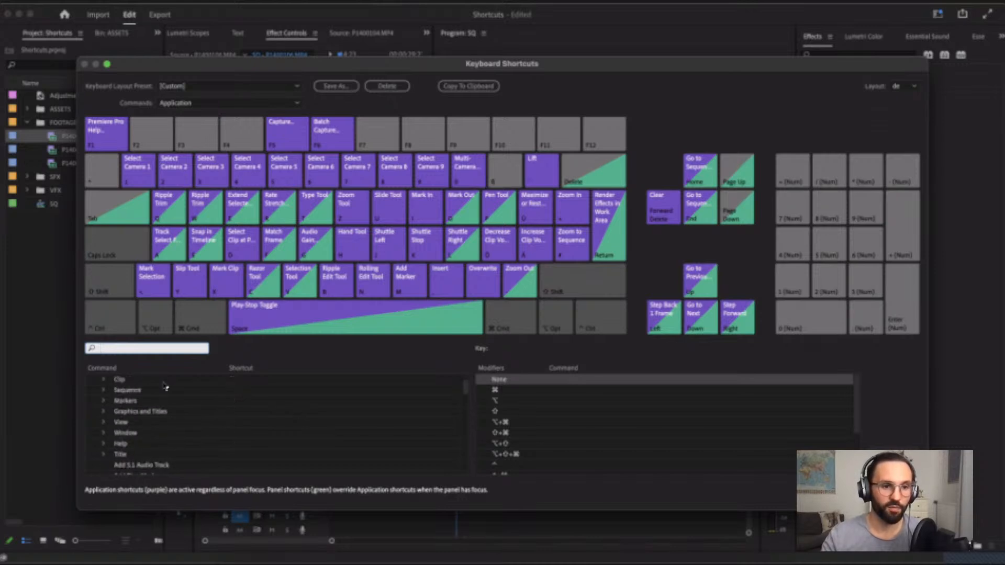
click(105, 402)
scroll(182, 424, down, 4)
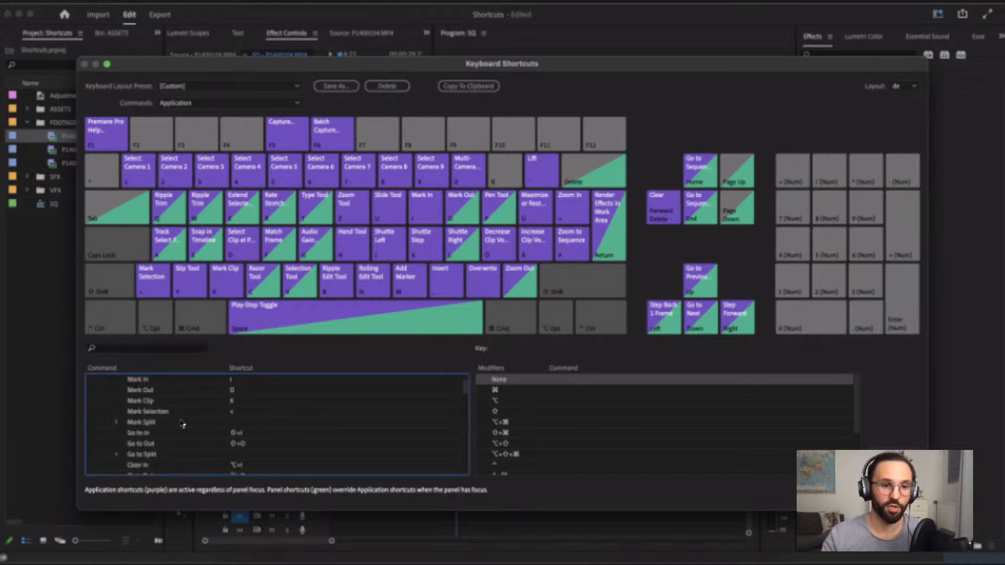
scroll(182, 424, up, 2)
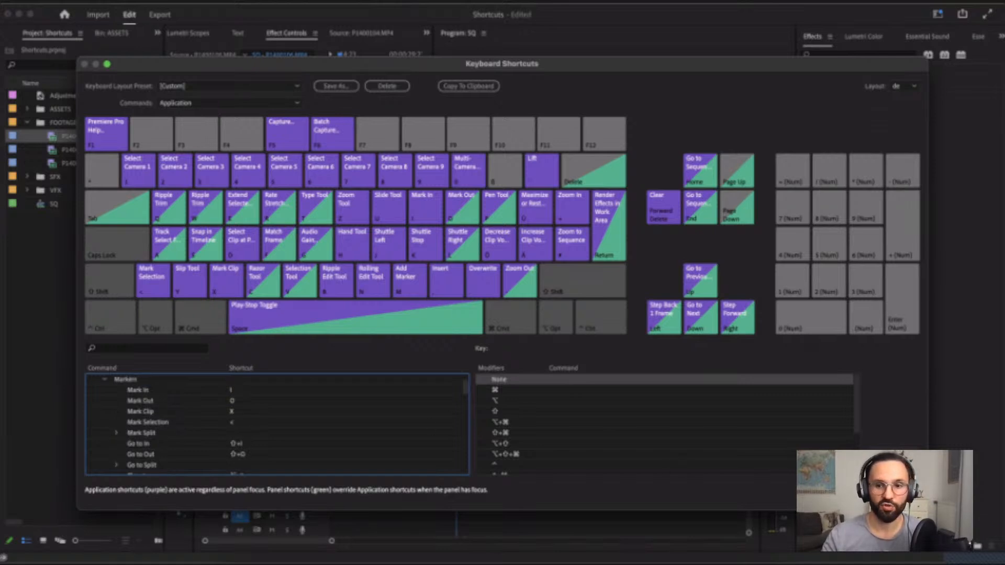
click(896, 494)
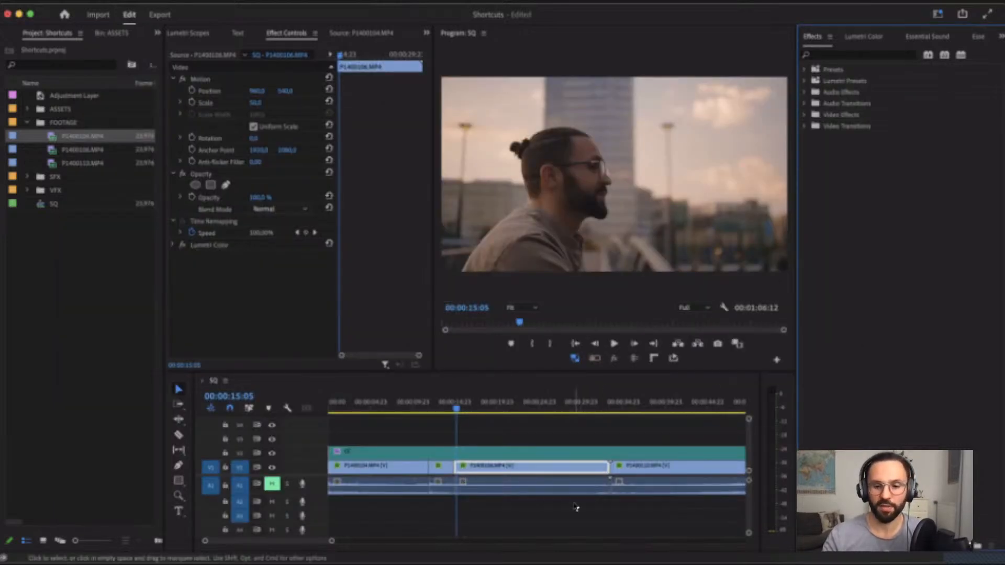
- Move the playhead to 00:00:46:01 in the last P1400110.MP4 clip and deselect all clips
key(minus)
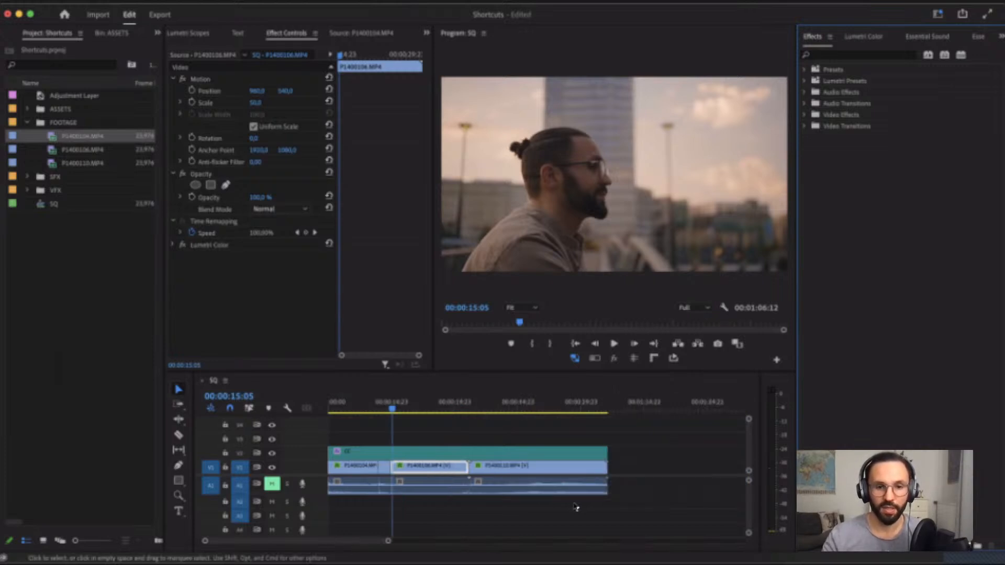
click(523, 404)
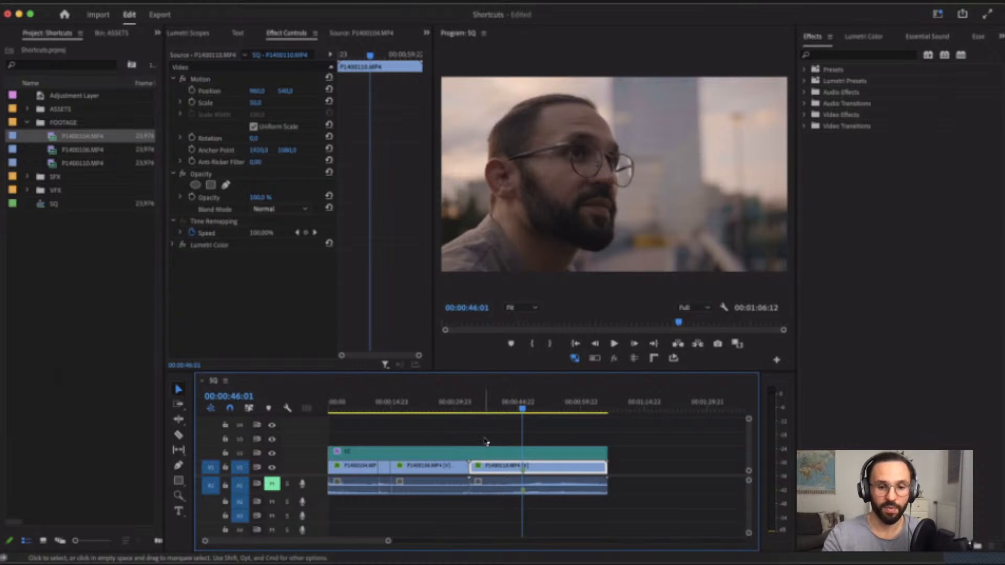
click(495, 442)
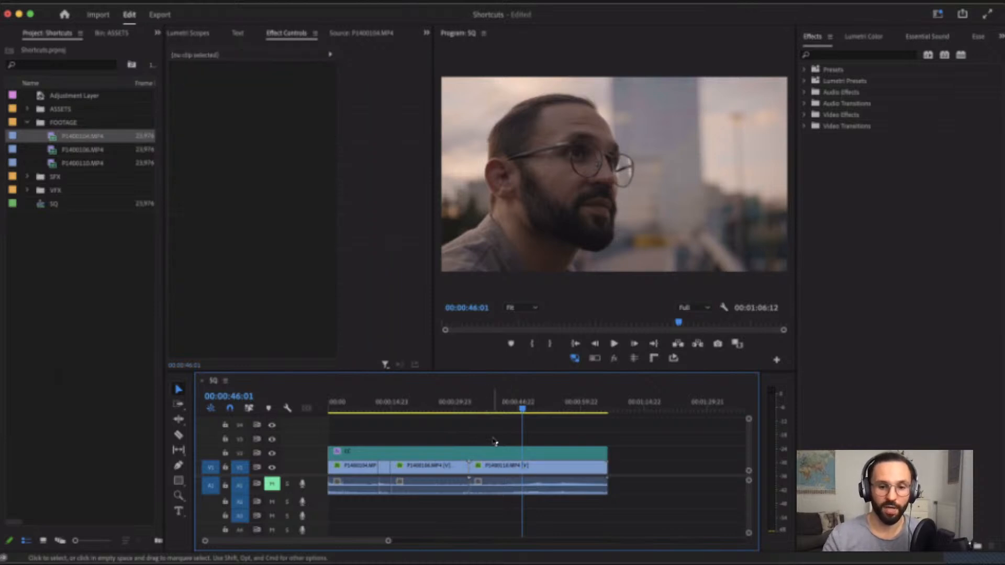
- Add a timeline marker at 00:00:46:01, view its settings, and remove the marker
key(m)
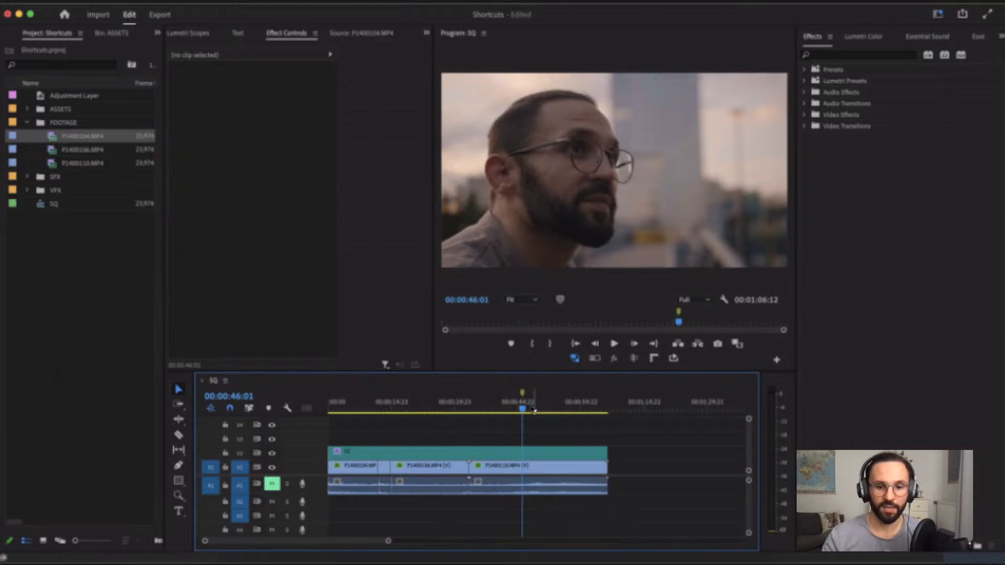
key(m)
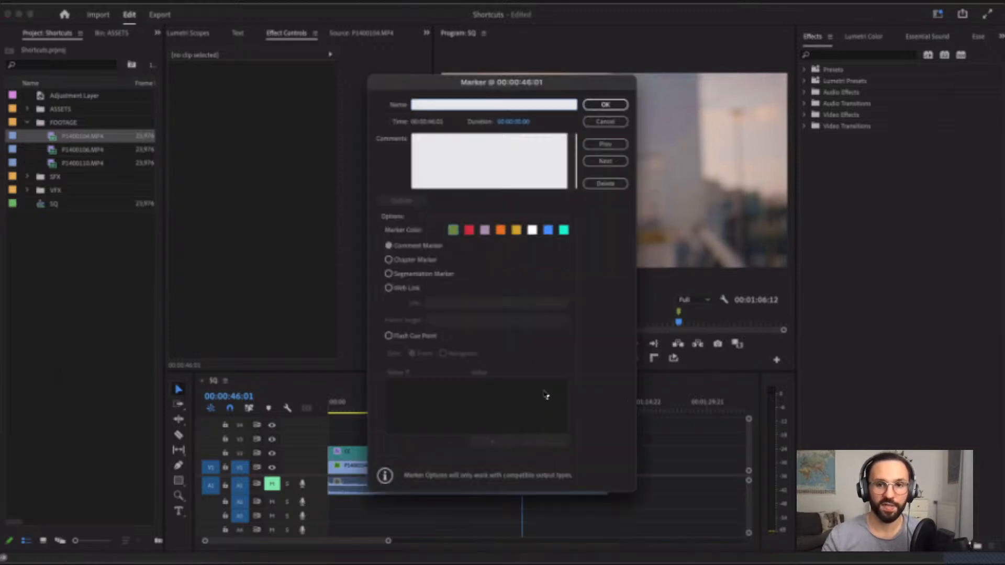
click(621, 104)
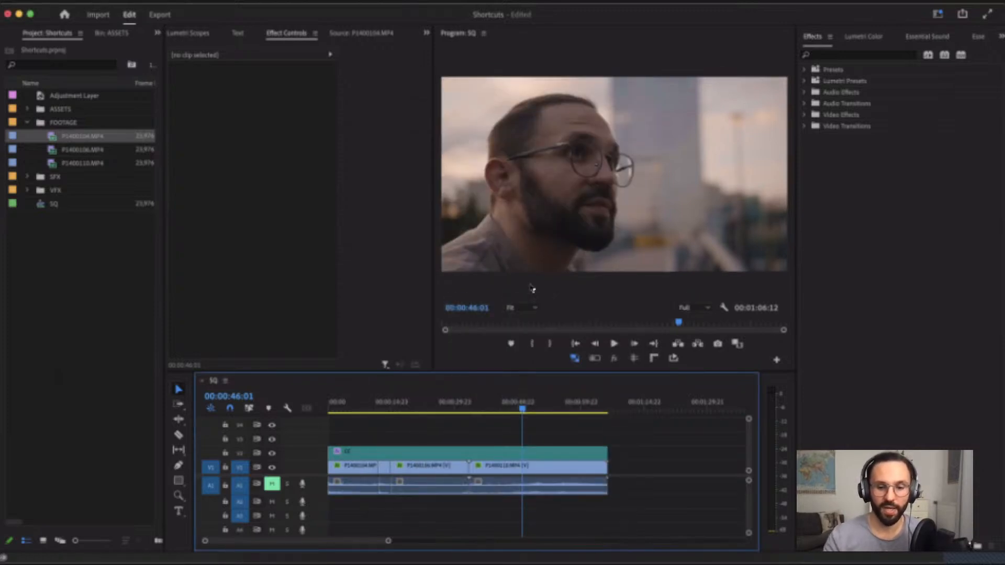
- Add a timeline marker at 00:00:46:01 again and enter CLOSE UP as its name
key(m)
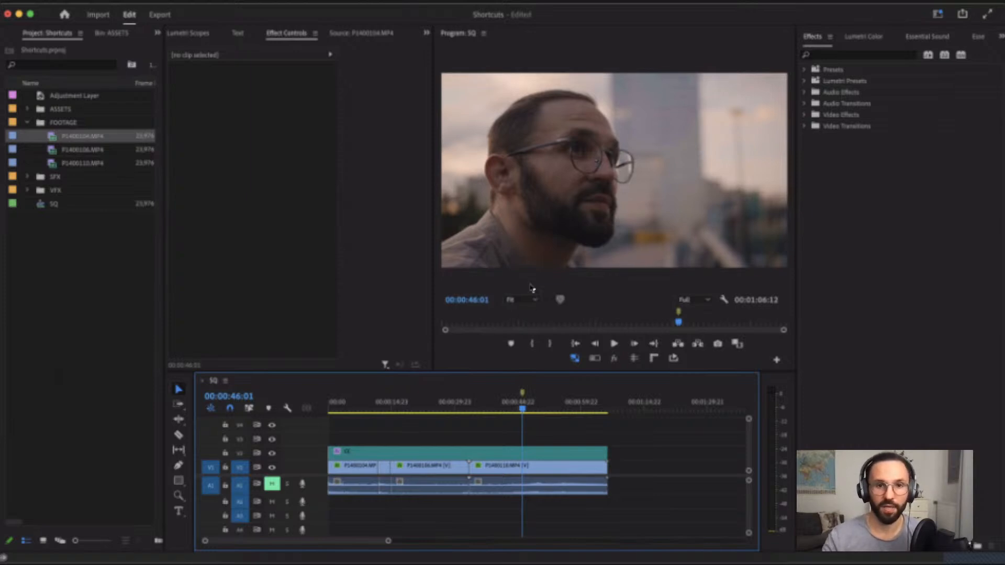
key(m)
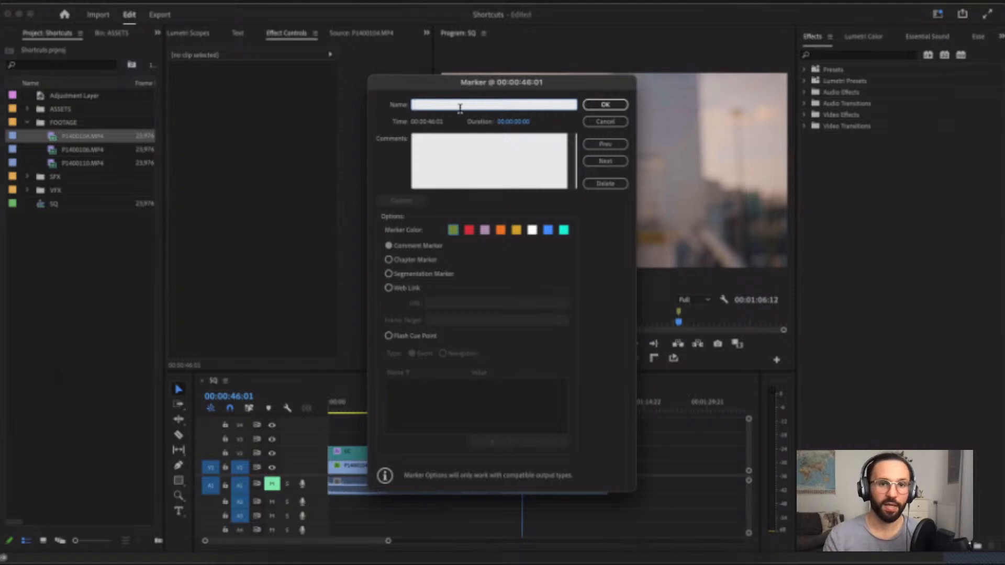
text(CLOSE UP)
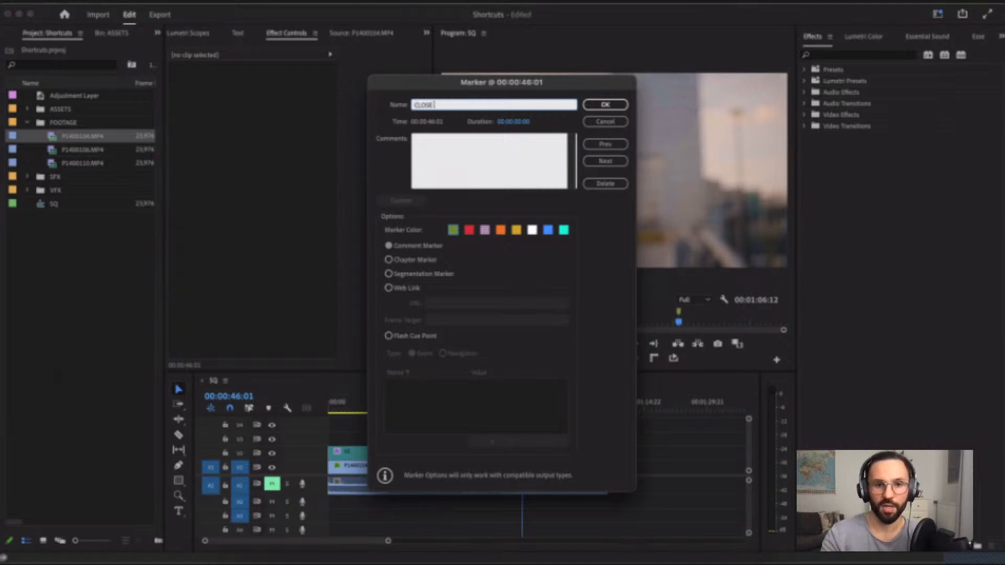
- Enter the comment "close up shot of the beginning scene" for the marker, and cancel the marker settings
click(492, 146)
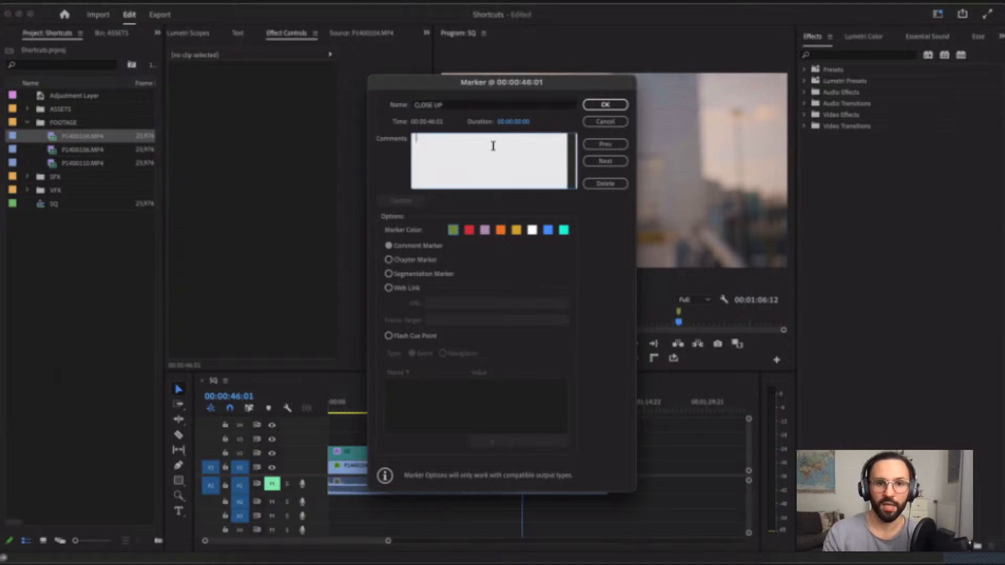
text(CLOSE)
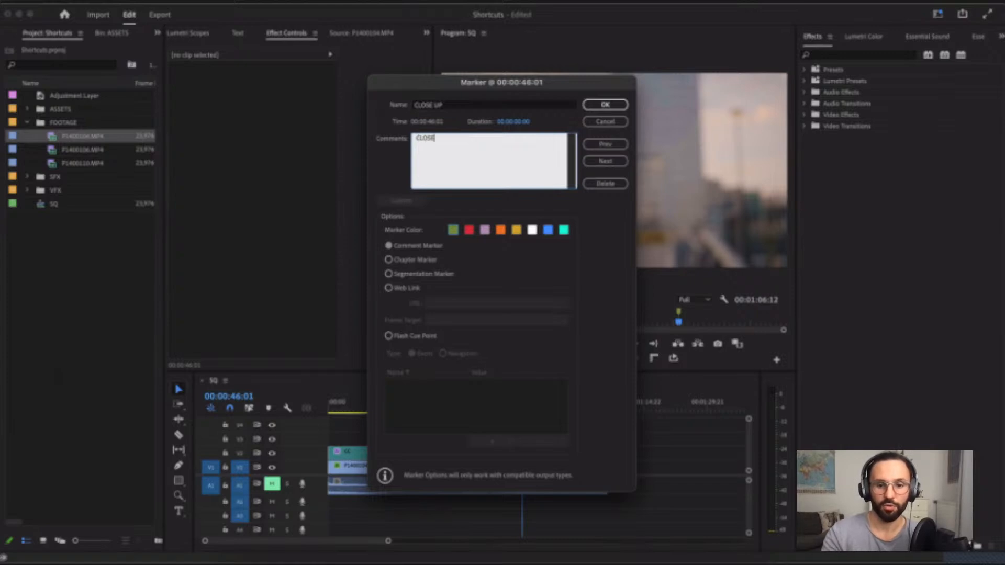
text( UP SH)
key(super+a)
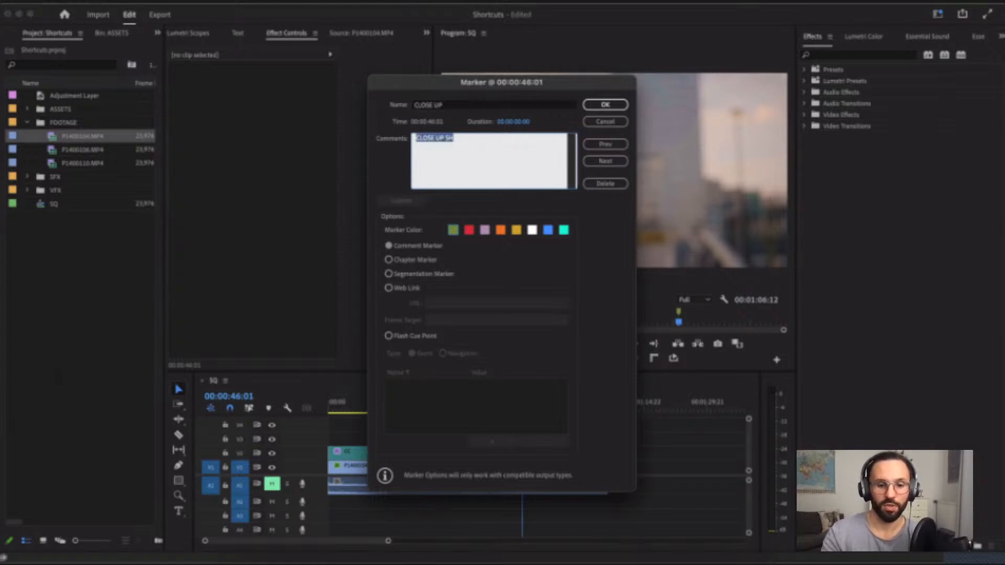
text(close up shot in th)
key(BackSpace)
key(BackSpace)
key(BackSpace)
key(BackSpace)
key(BackSpace)
text(of the beginning scene)
click(606, 122)
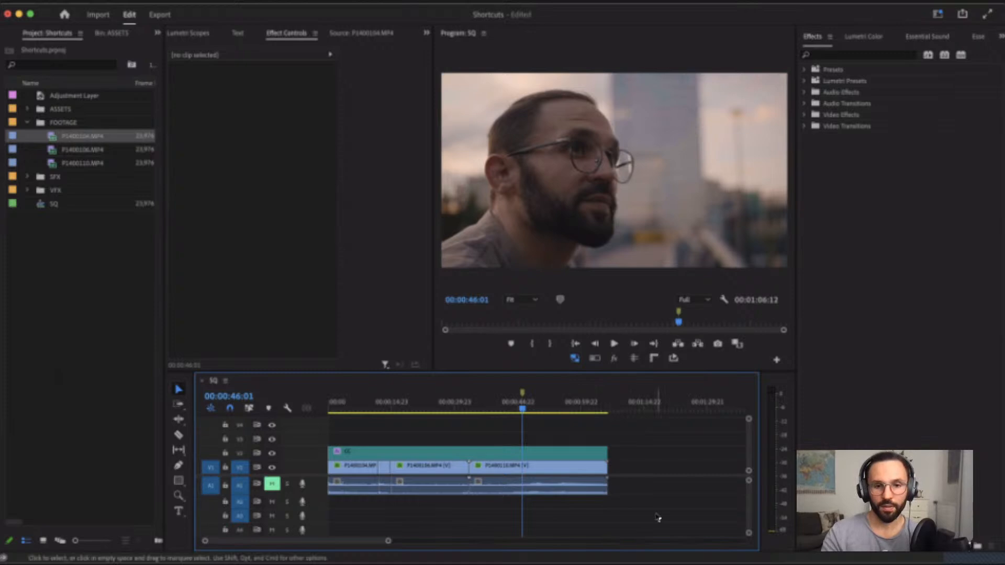
- View the Application tool commands in the keyboard shortcuts editor and close it
key(super+alt+k)
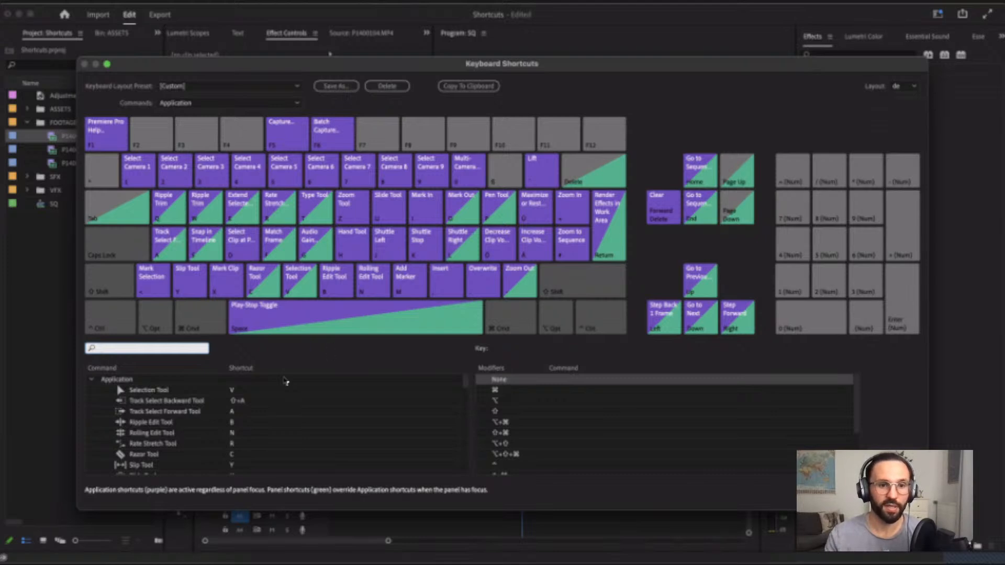
scroll(276, 437, down, 3)
scroll(277, 437, down, 2)
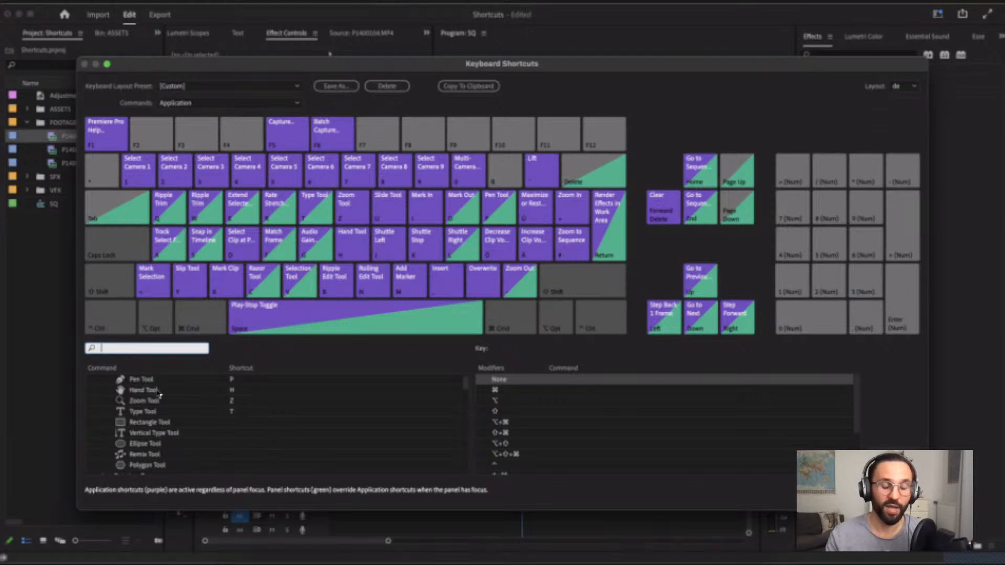
click(895, 496)
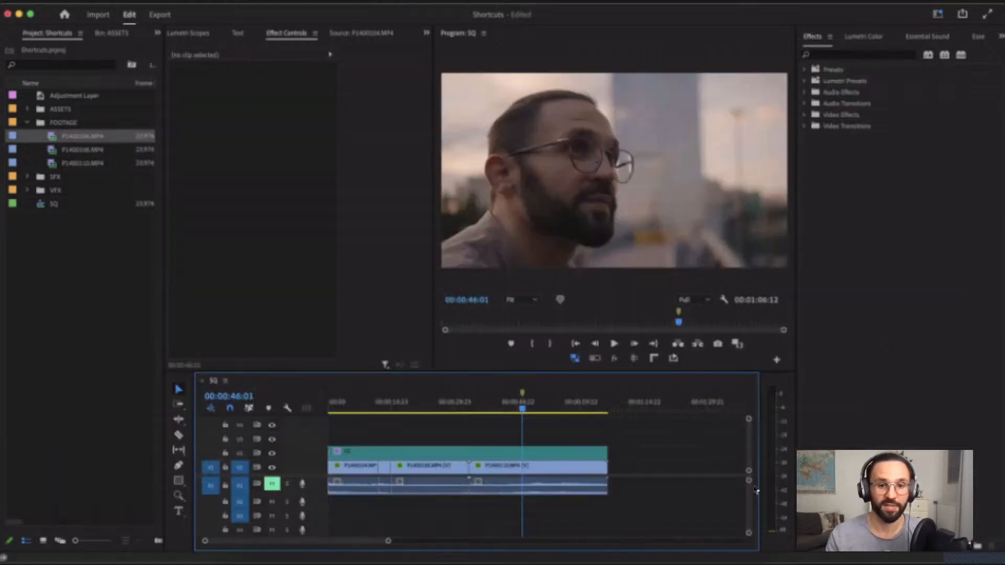
- Select the last P1400110.MP4 clip and review the Hand Tool's entry among the application keyboard shortcuts
click(530, 471)
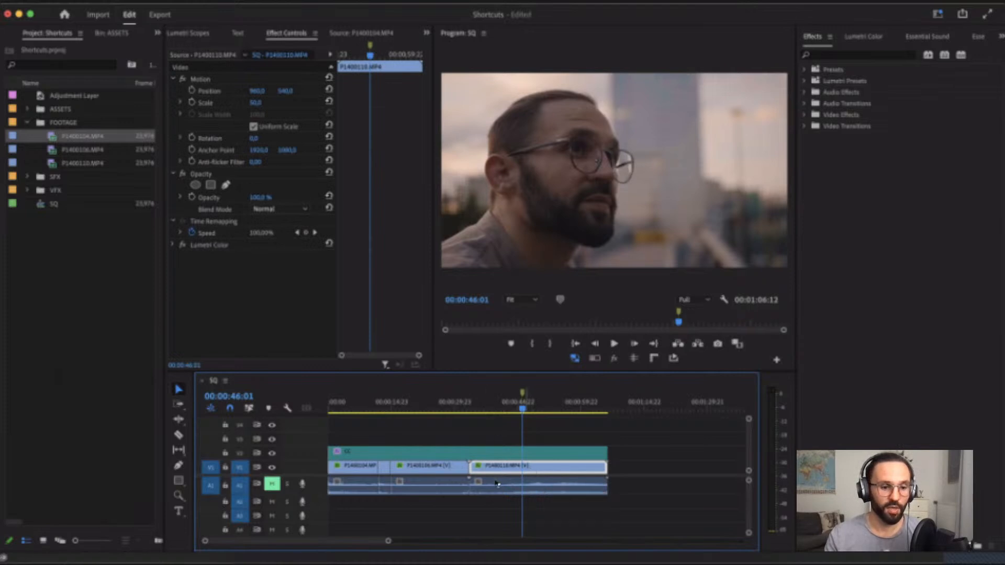
key(super+alt+k)
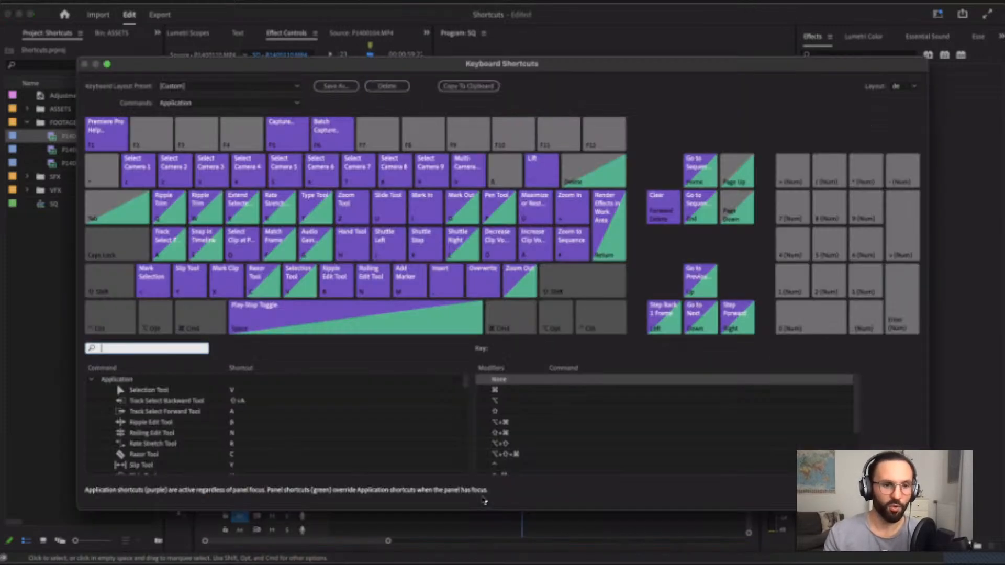
scroll(200, 448, down, 2)
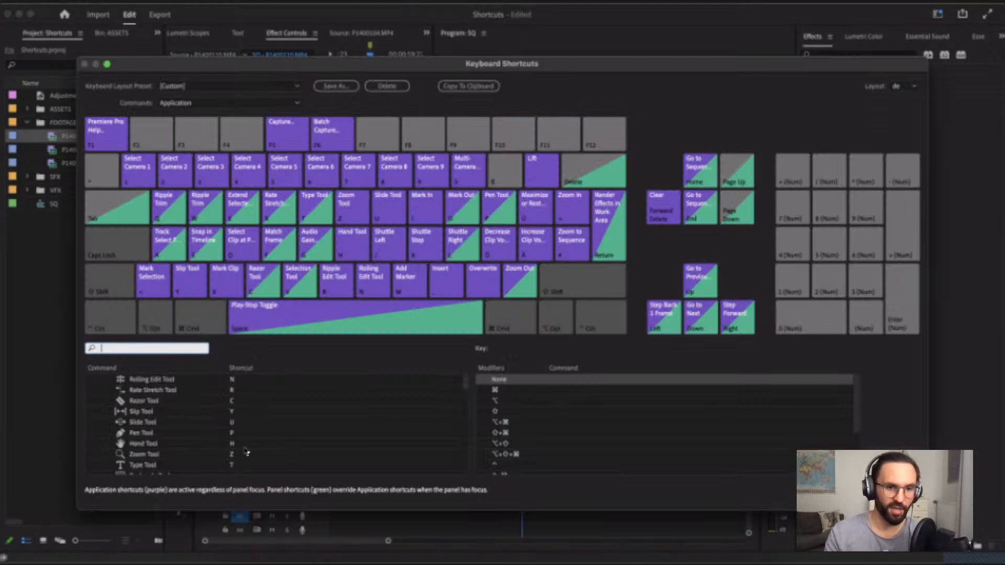
click(851, 493)
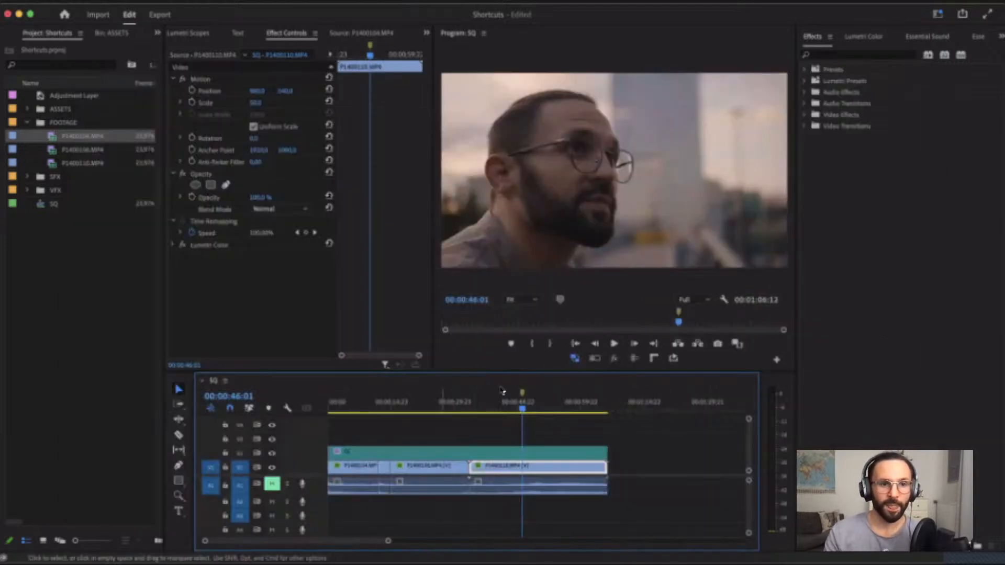
- Add a four-point polygon mask to the P1400110.MP4 clip's opacity, reshape it around the face, and delete it
click(215, 187)
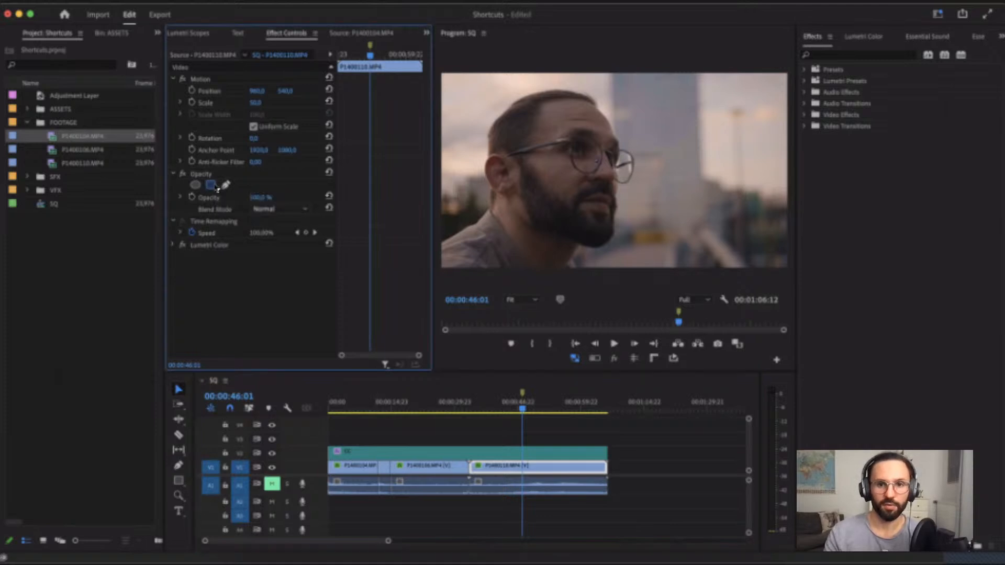
drag(571, 147, 544, 124)
drag(571, 197, 535, 180)
drag(658, 194, 658, 194)
mouse_move(658, 148)
mouse_down()
mouse_move(657, 136)
mouse_move(659, 147)
mouse_up()
click(212, 198)
key(Delete)
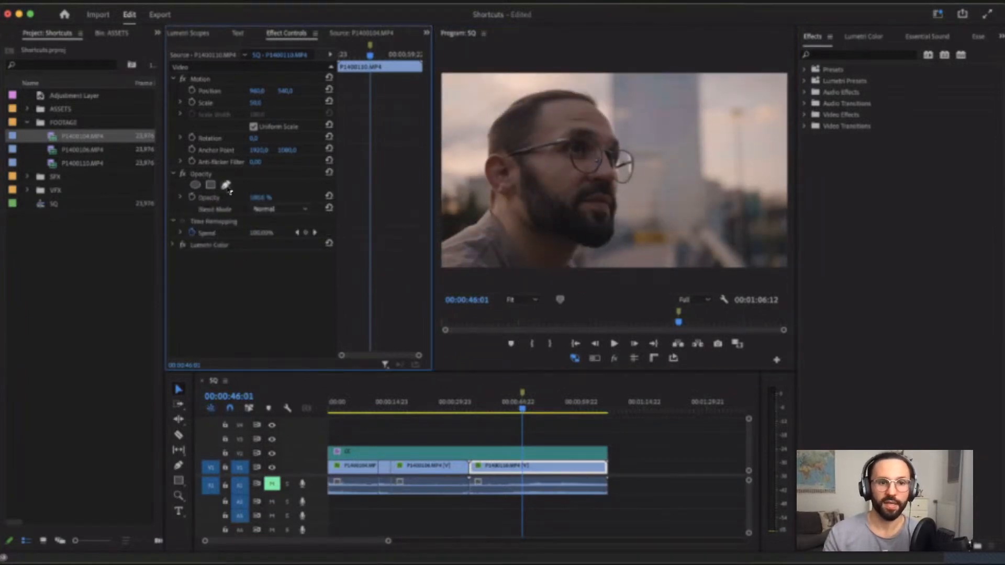
- Start a free-draw opacity mask on the clip with points from the forehead down past the face and chin to the neck
click(226, 186)
click(589, 94)
click(607, 113)
click(627, 148)
click(631, 209)
click(620, 252)
click(592, 255)
click(518, 238)
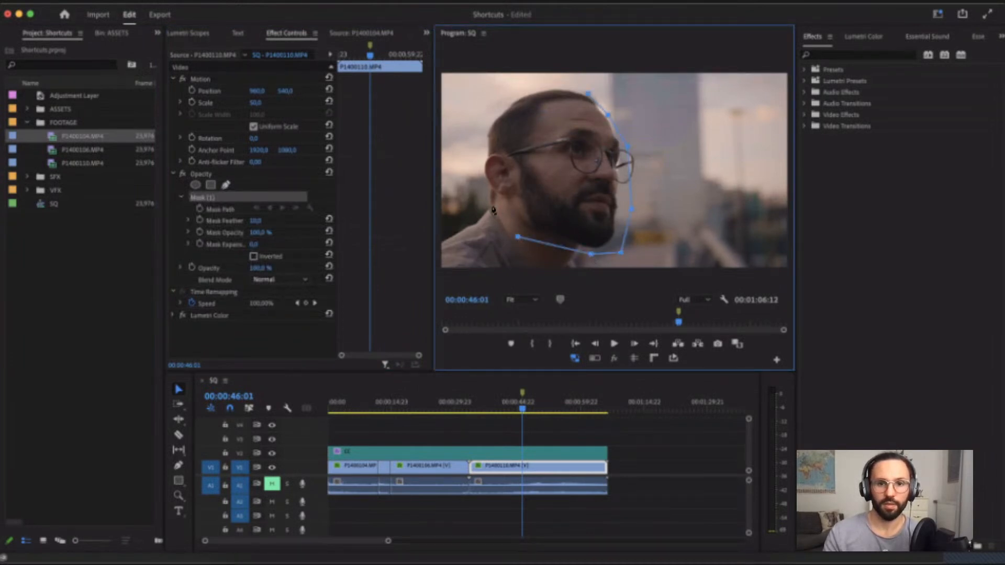
- Undo the last mask point and close the mask path below the shoulders and around the back of the head
key(super+z)
click(579, 278)
click(465, 282)
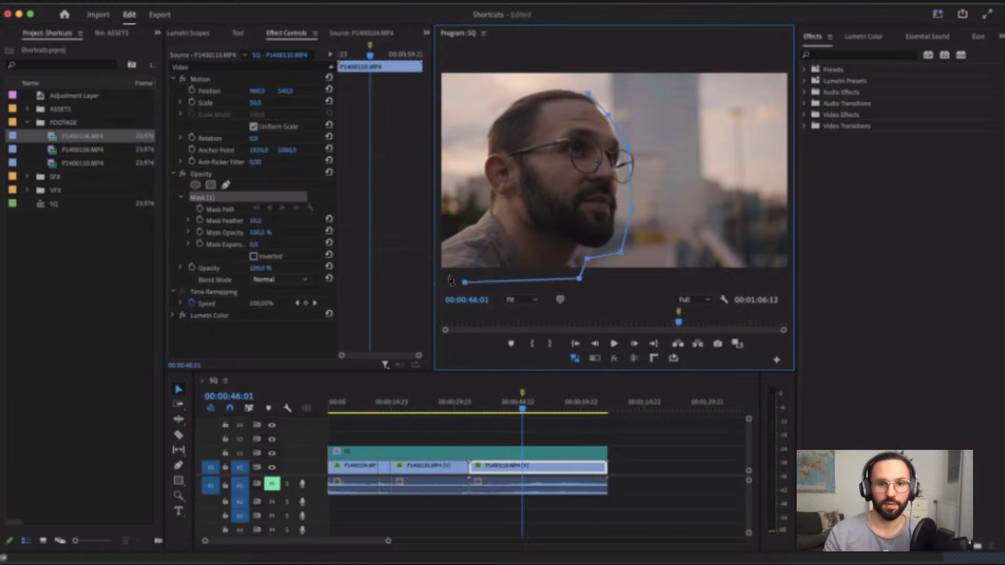
click(449, 215)
click(477, 192)
click(480, 124)
click(514, 93)
click(587, 94)
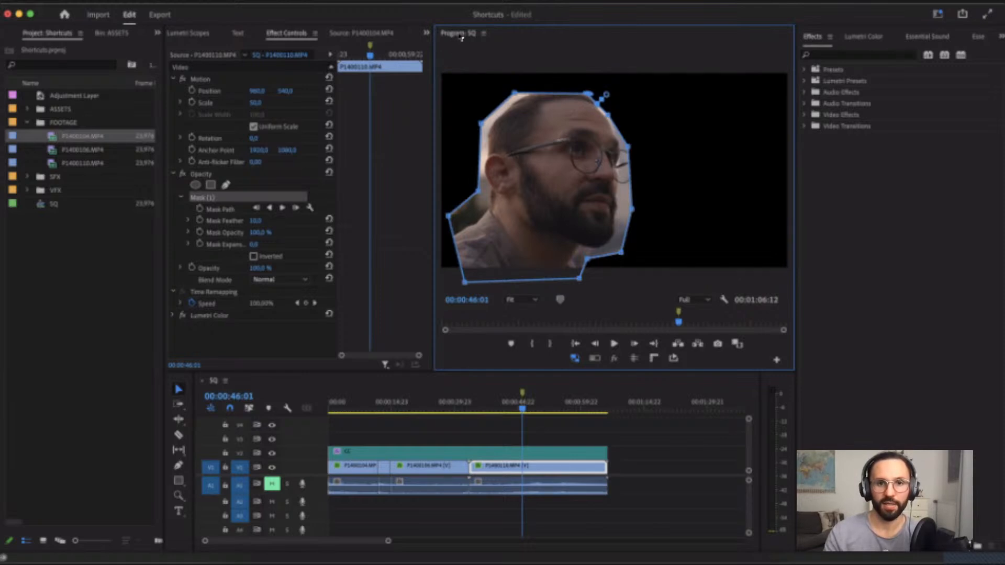
- Maximize the Program monitor panel and enlarge the masked image to 200% zoom
key(grave)
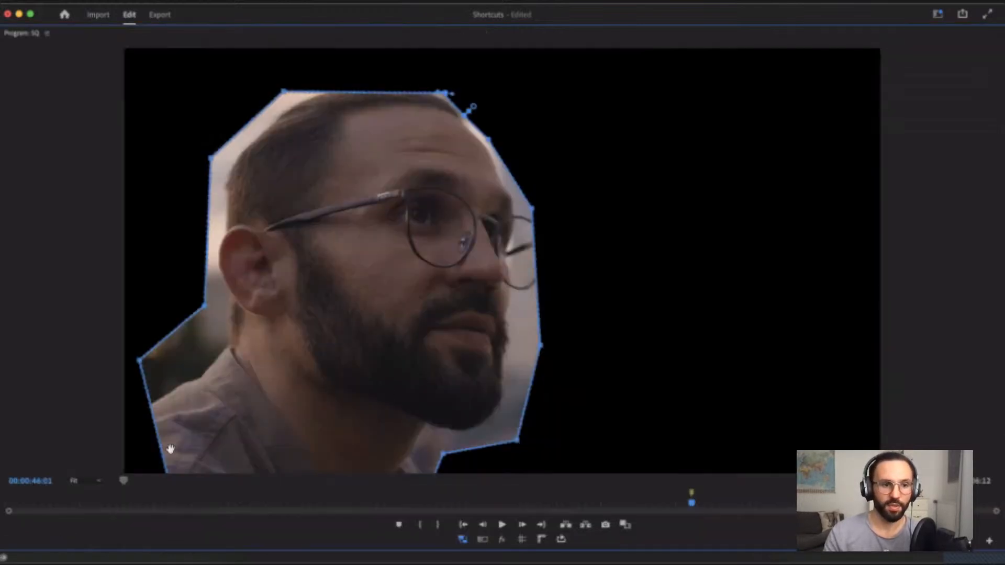
click(97, 481)
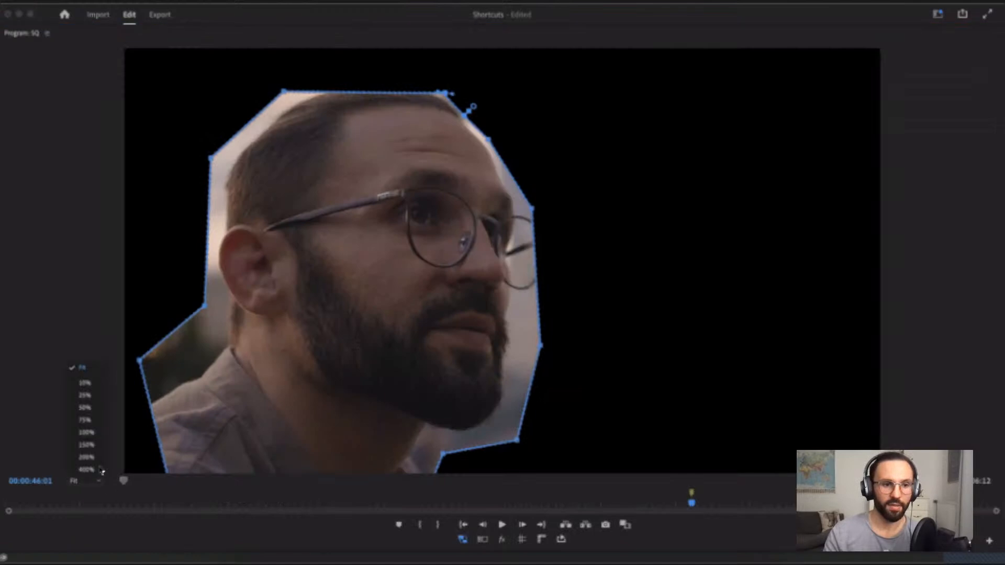
click(92, 434)
click(97, 481)
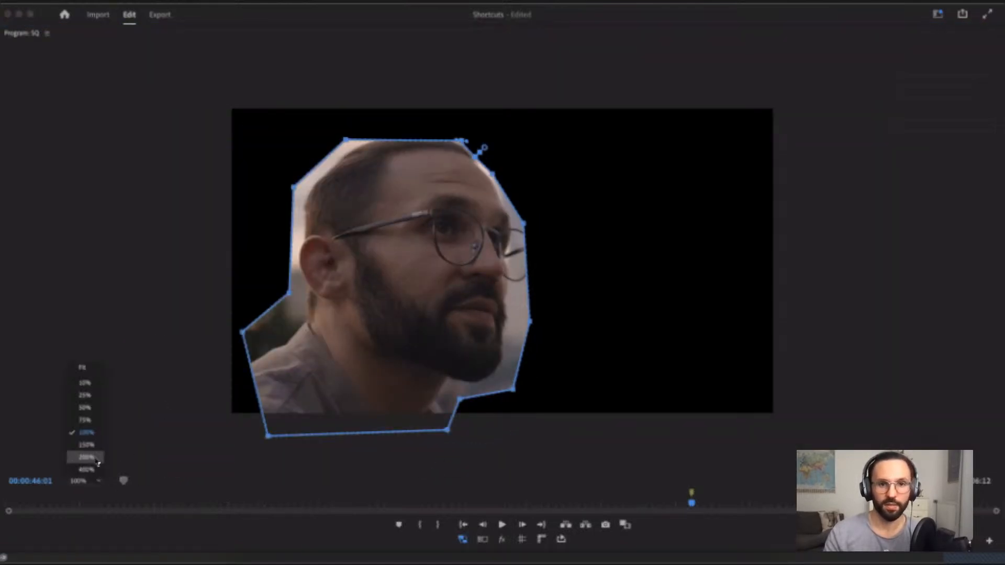
click(92, 452)
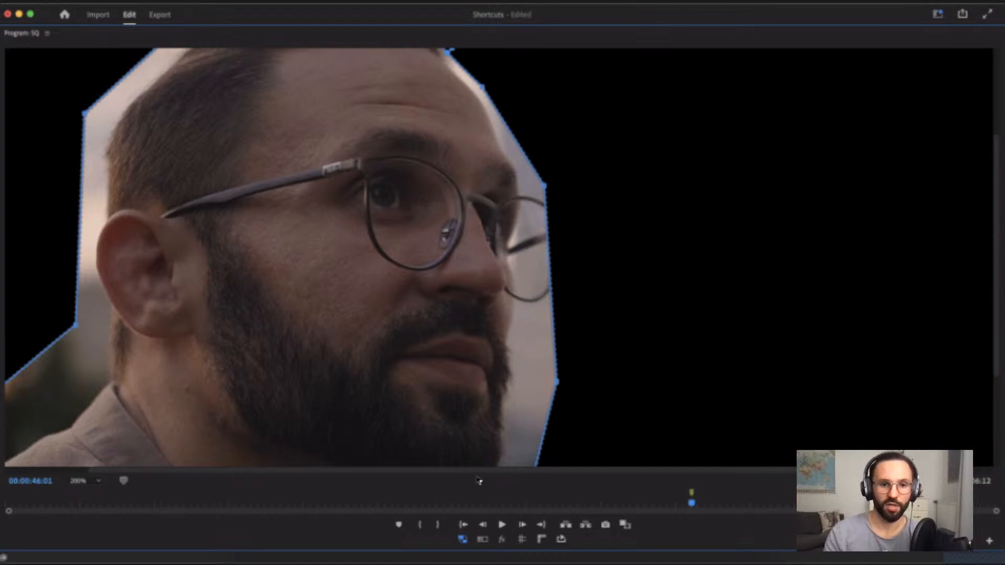
- Pan across the enlarged image with the Hand tool and inspect the glasses area at 400% zoom
drag(480, 475, 529, 477)
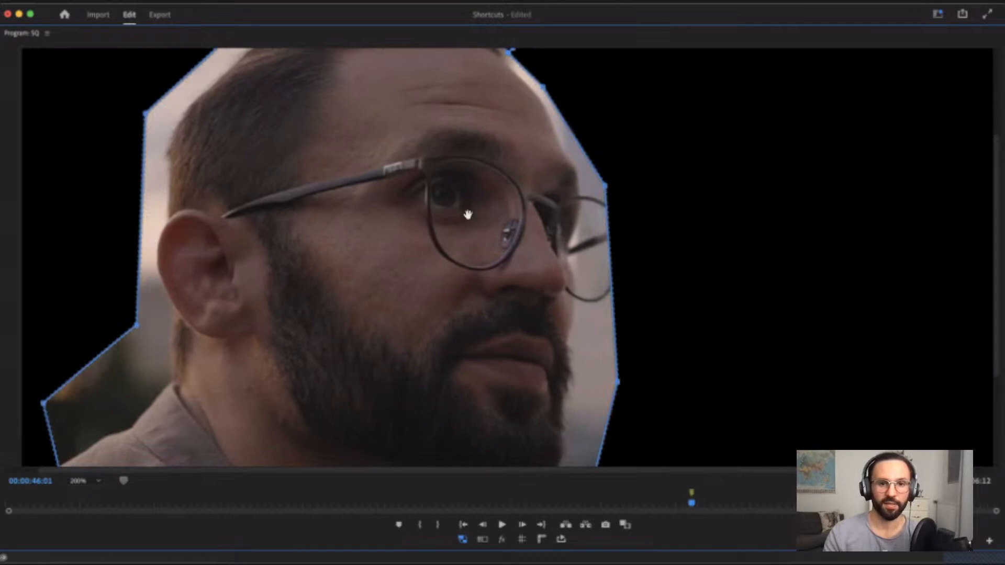
drag(596, 182, 445, 203)
click(88, 486)
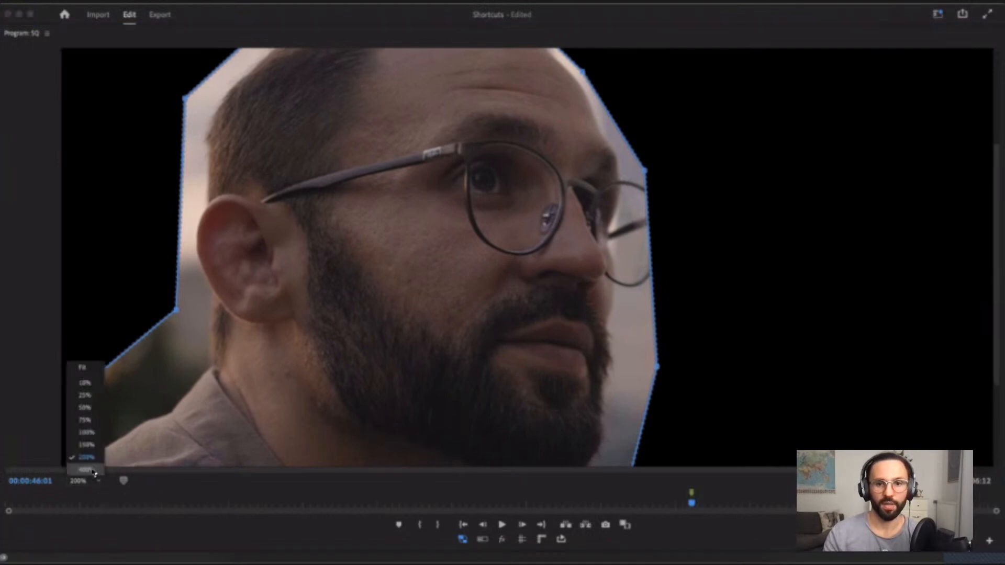
click(83, 467)
mouse_move(373, 310)
mouse_down()
mouse_move(359, 309)
mouse_move(415, 314)
mouse_move(355, 312)
mouse_up()
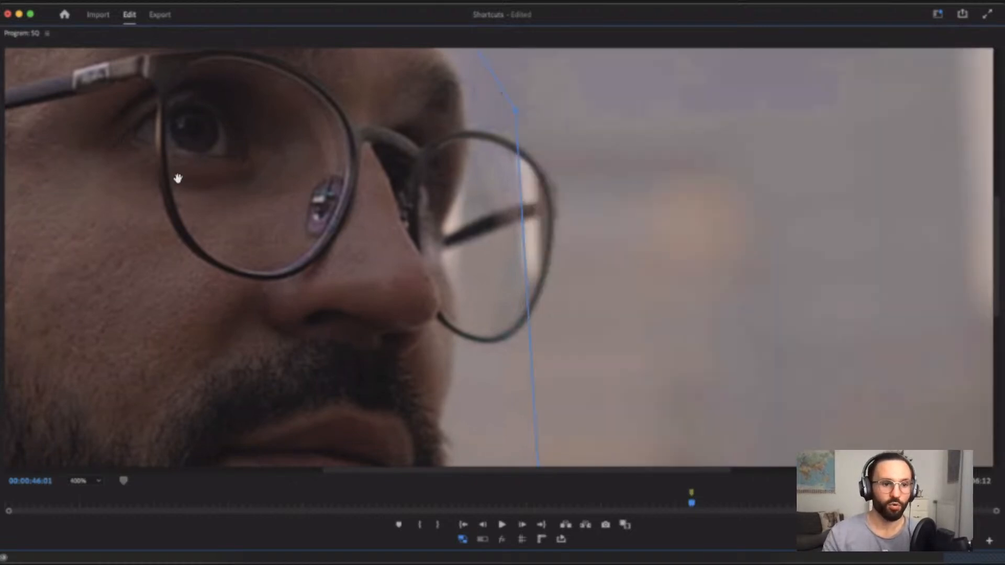
- Set the Program monitor zoom to 100% and restore the panel to its normal size in the workspace
click(85, 480)
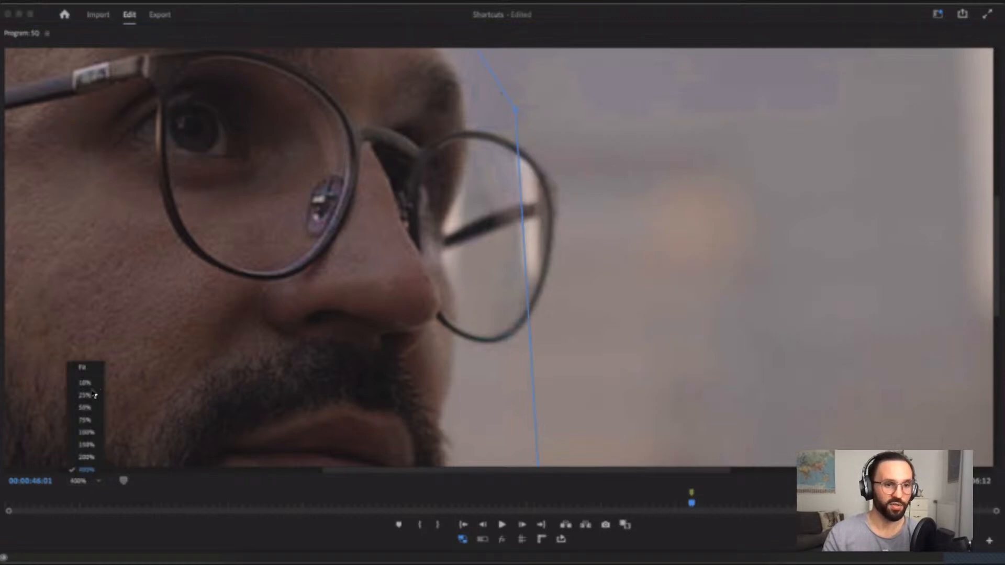
click(88, 433)
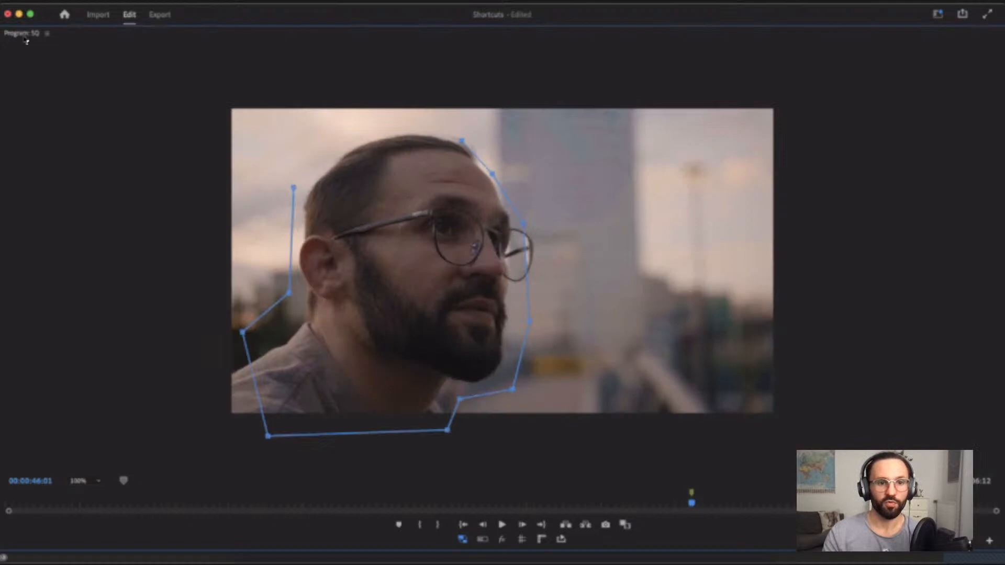
key(grave)
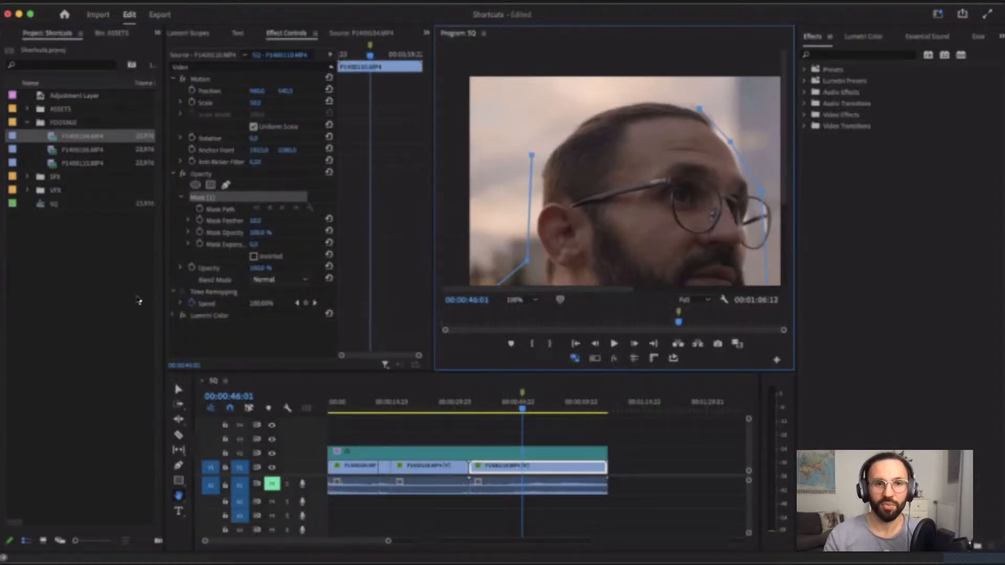
- Collapse the FOOTAGE bin and set the Program monitor zoom to Fit
click(28, 123)
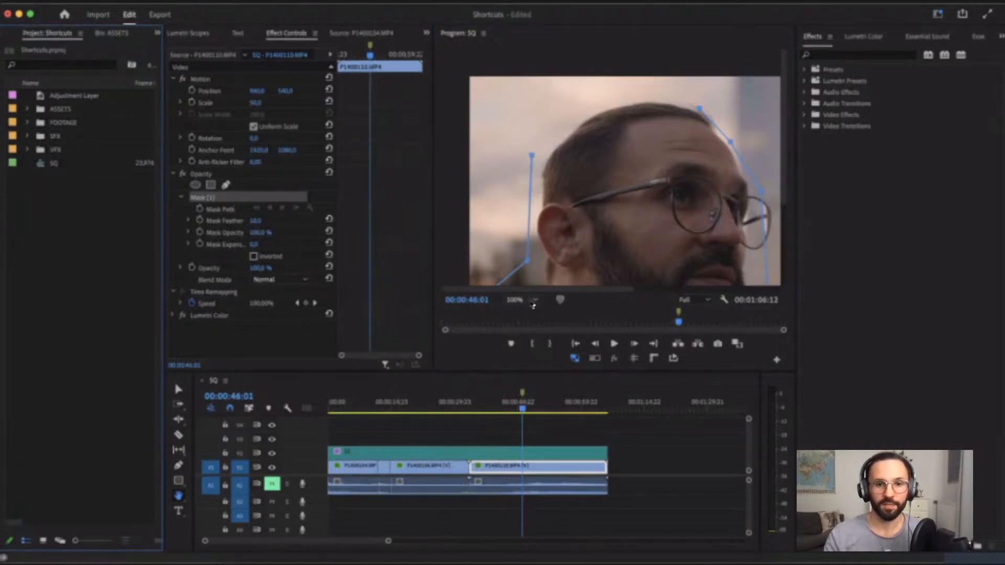
click(521, 300)
click(523, 316)
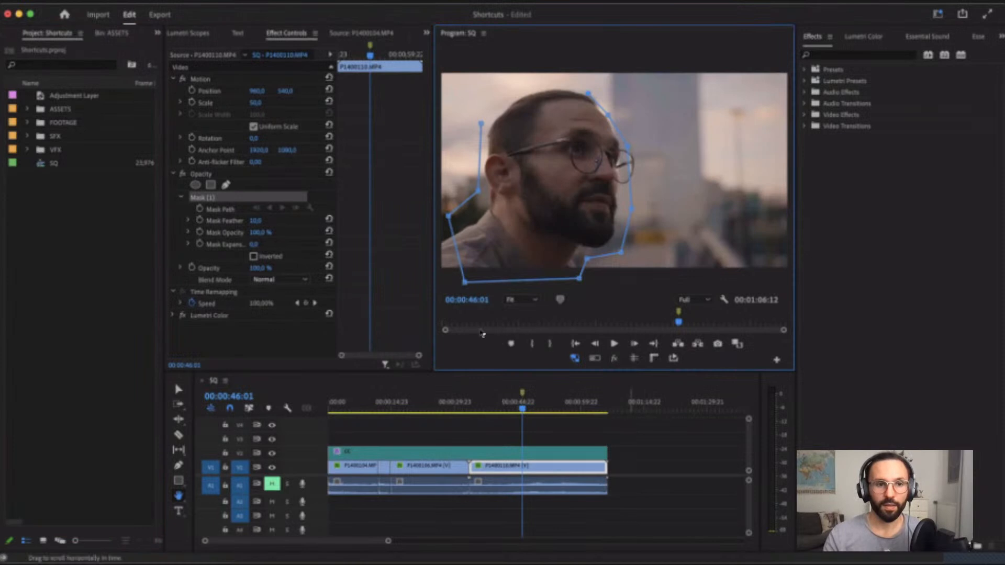
- Delete the free-drawn mask from the P1400110.MP4 clip's opacity
click(213, 199)
key(Delete)
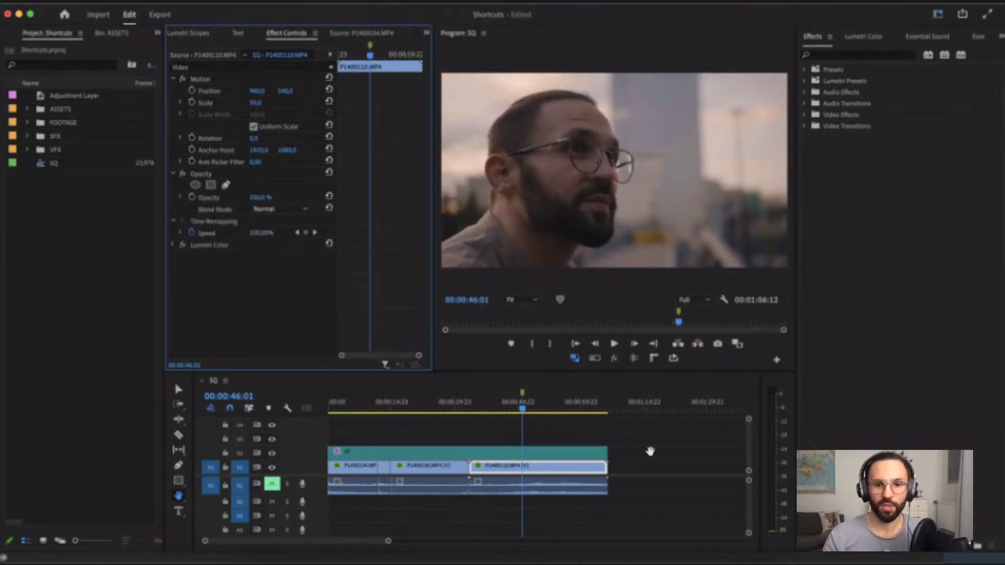